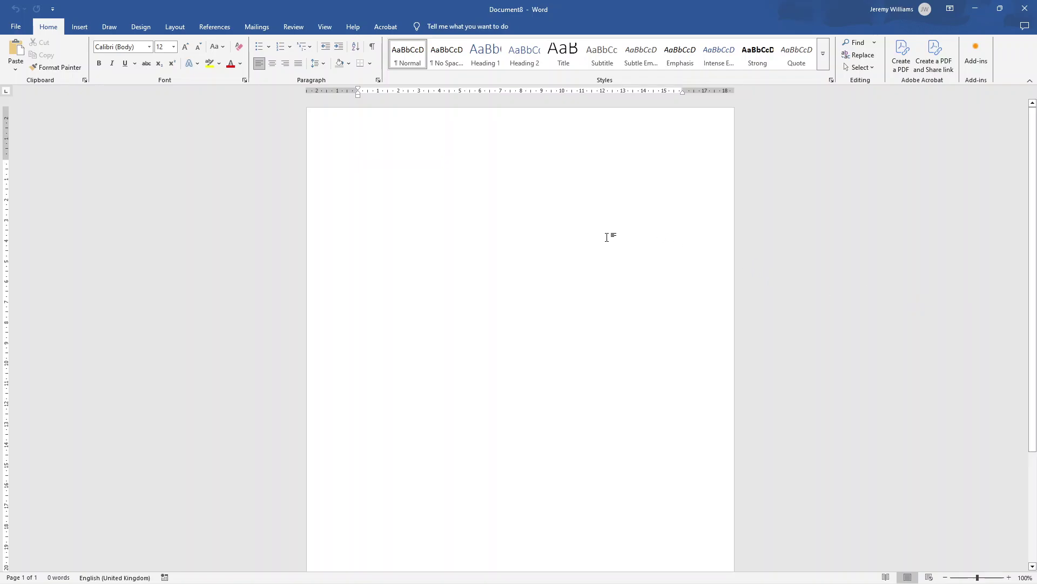
Step: Insert the Banded header and set its title to "CHANGE ORDER FORM TEMPLATE"
left_click(81, 27)
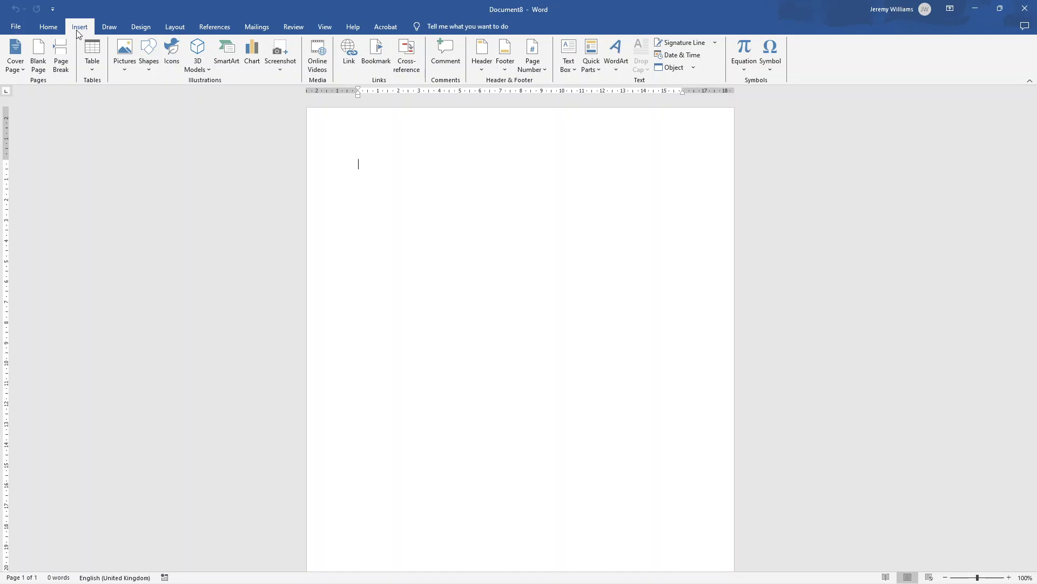
left_click(482, 69)
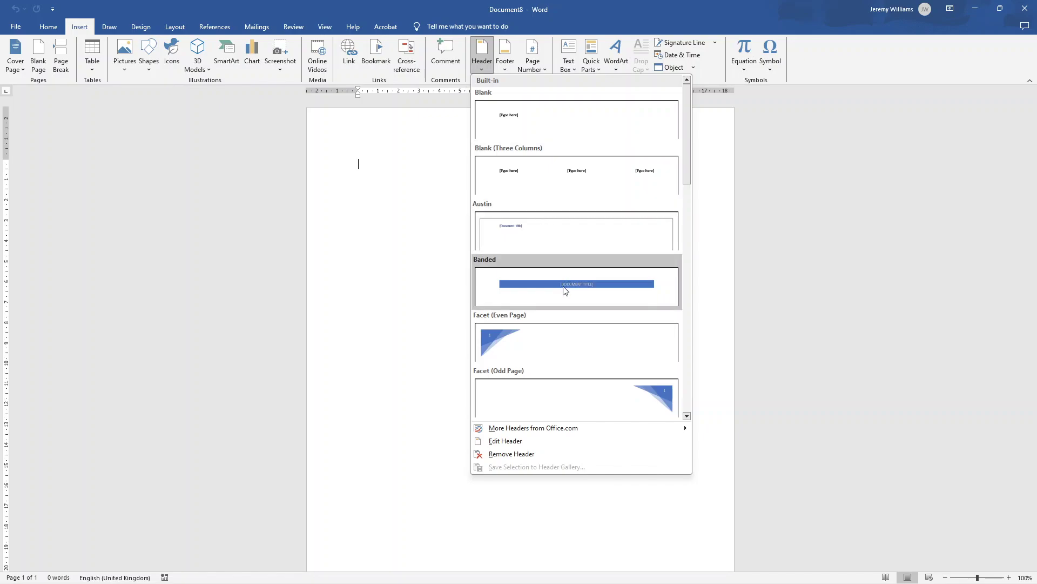
left_click(552, 295)
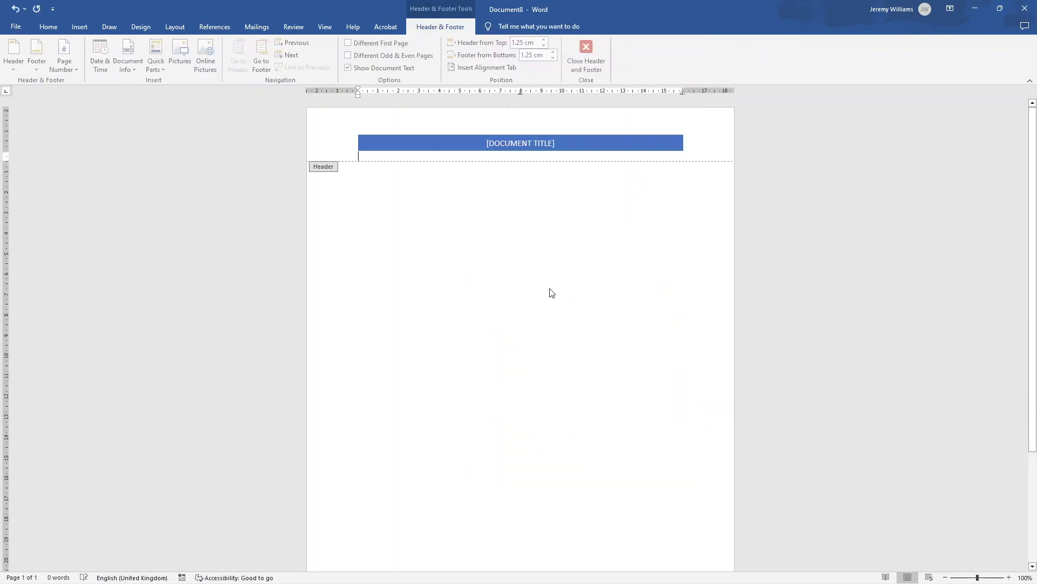
left_click(509, 144)
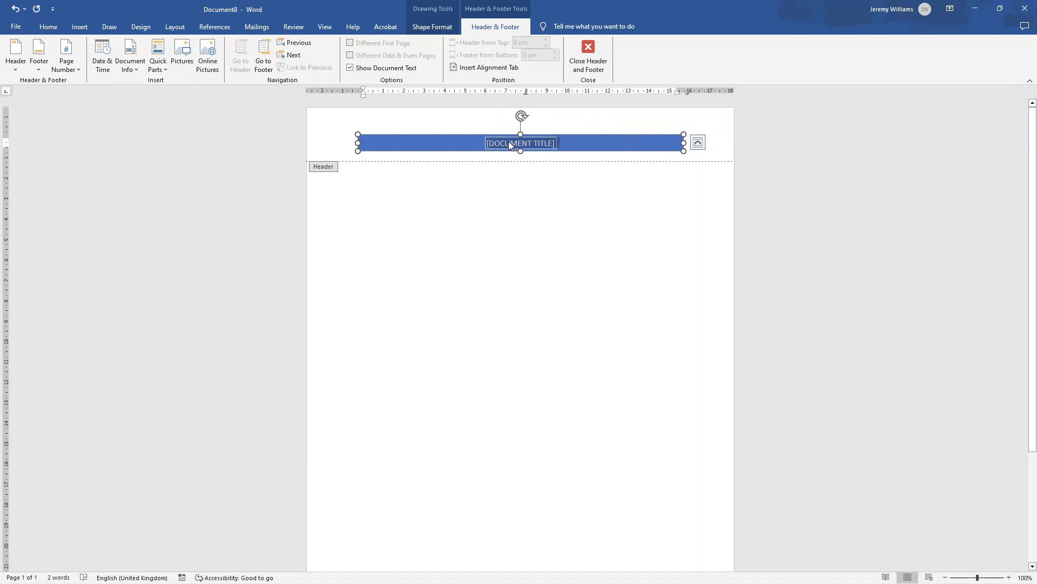
type("CHANGE")
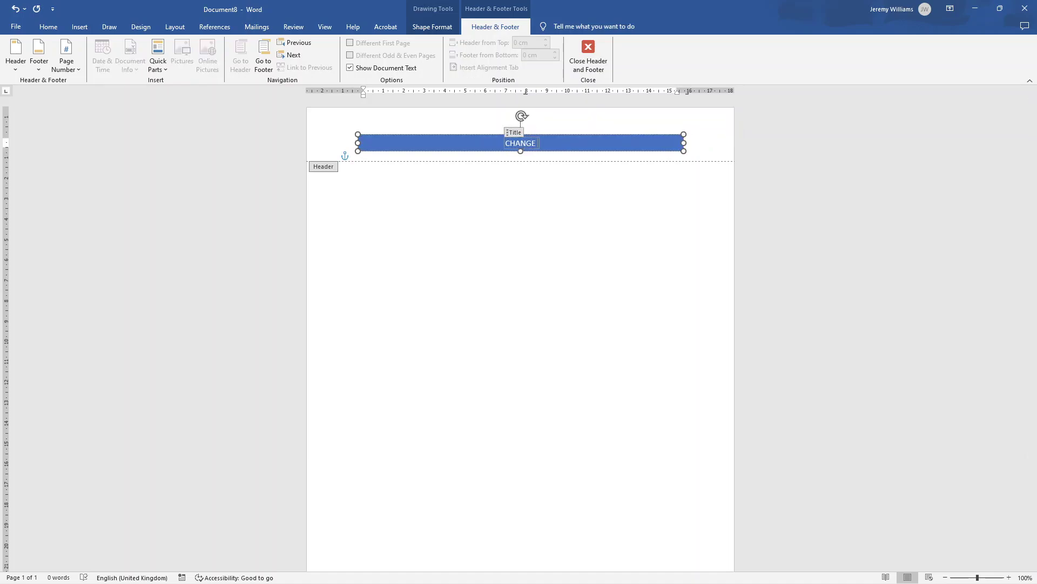
type("ORDER")
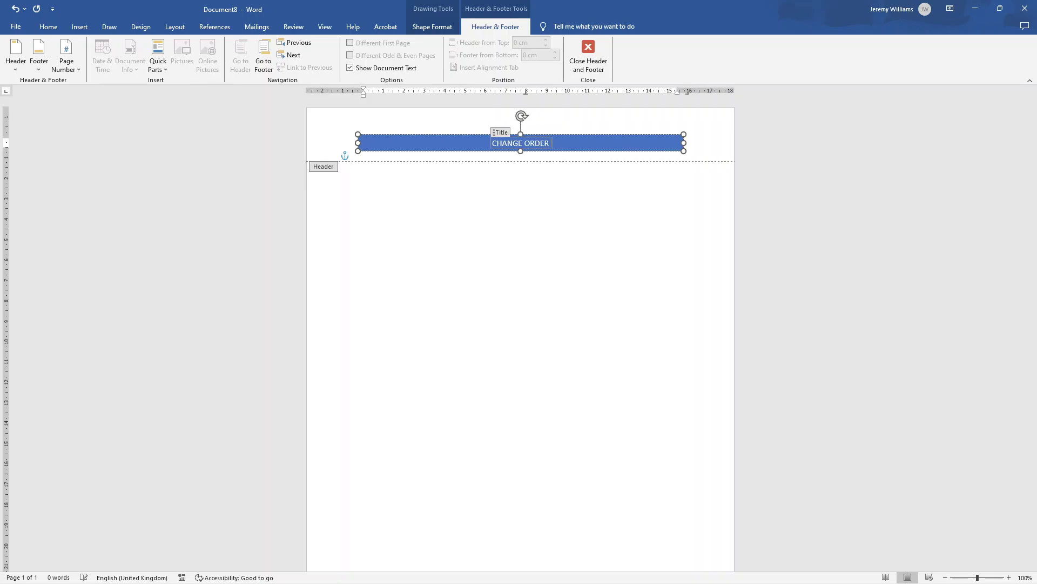
type(" FORM")
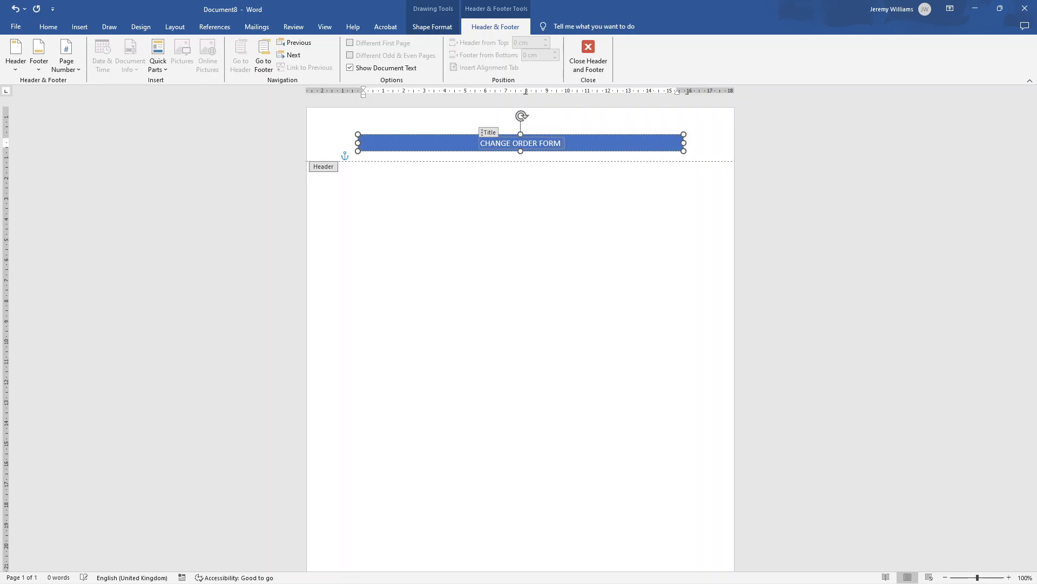
type(" TEMPLATE")
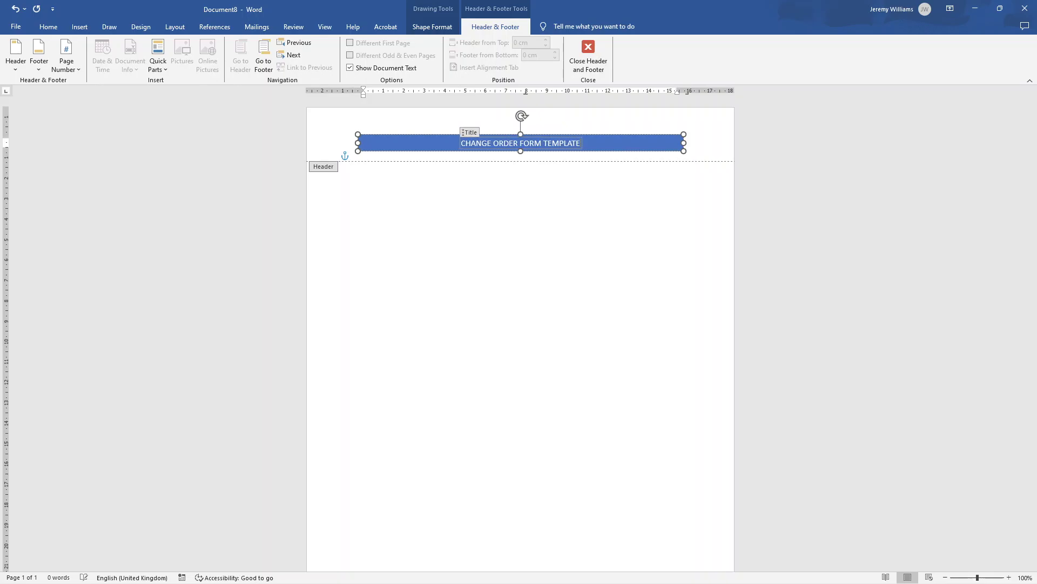
Step: Give the header banner the grey shape style and a black outline, and return to the document body
left_click(437, 26)
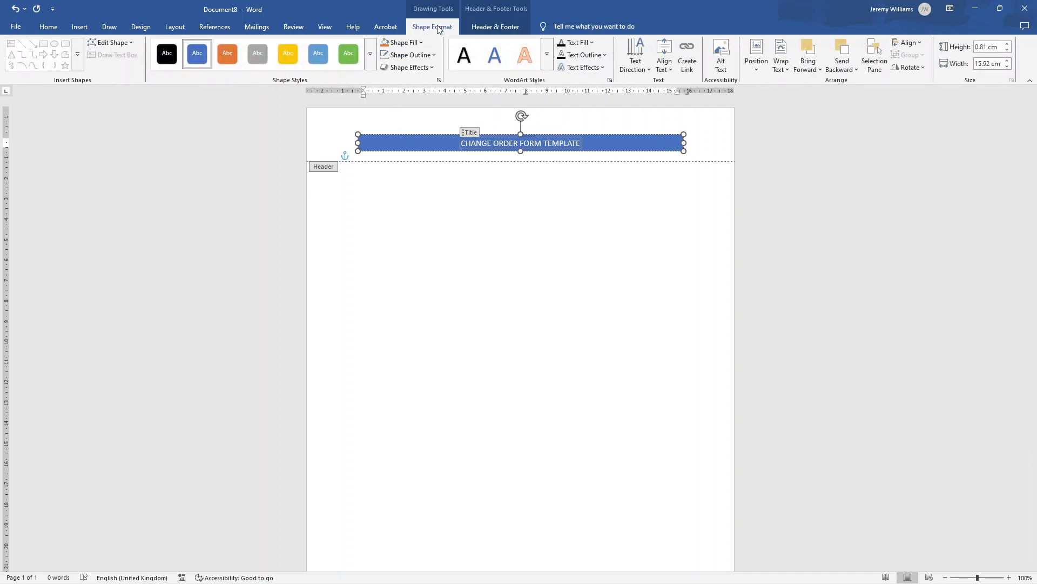
left_click(255, 62)
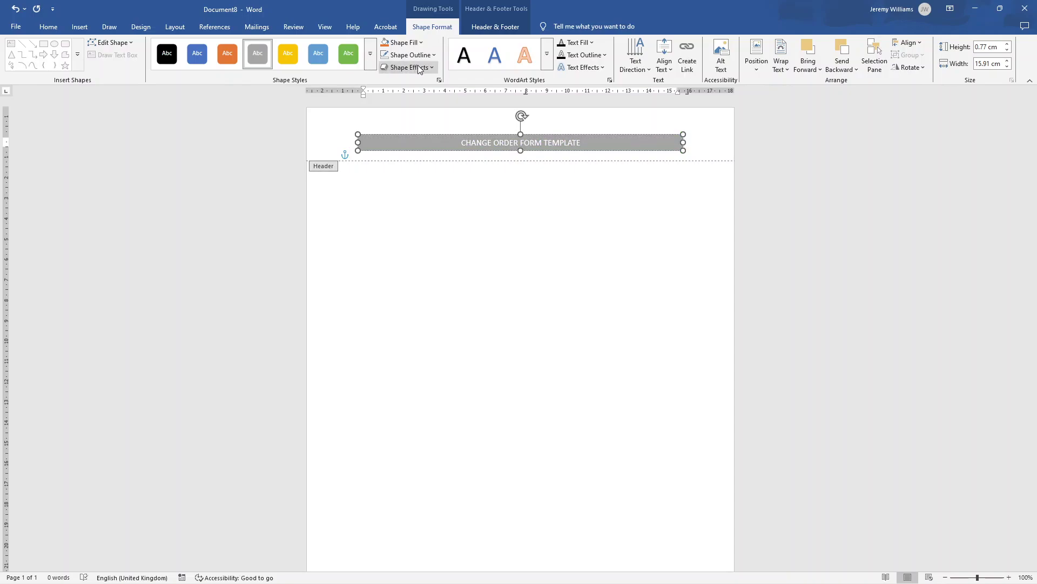
left_click(431, 56)
left_click(402, 104)
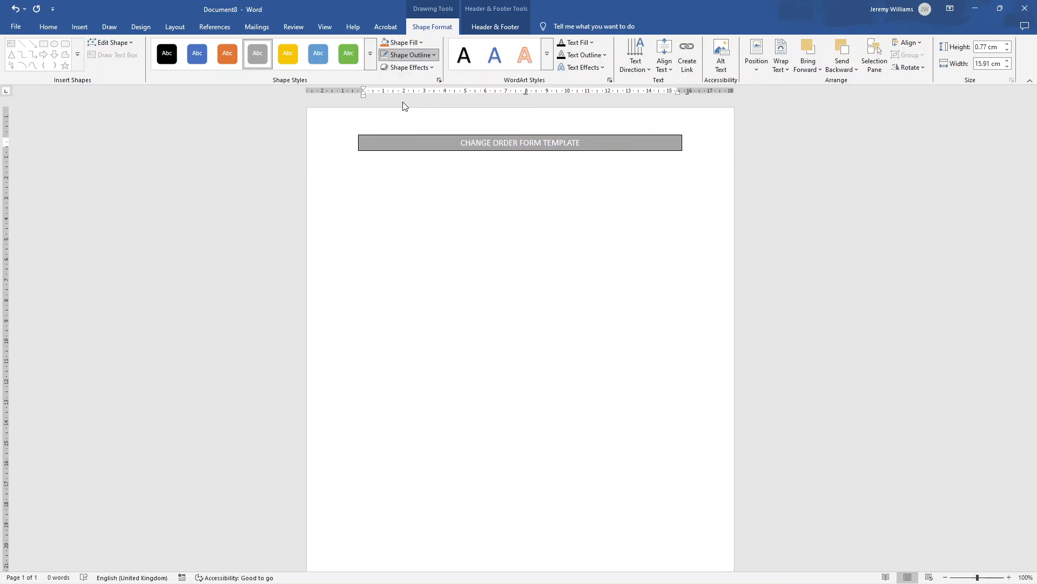
double_click(522, 197)
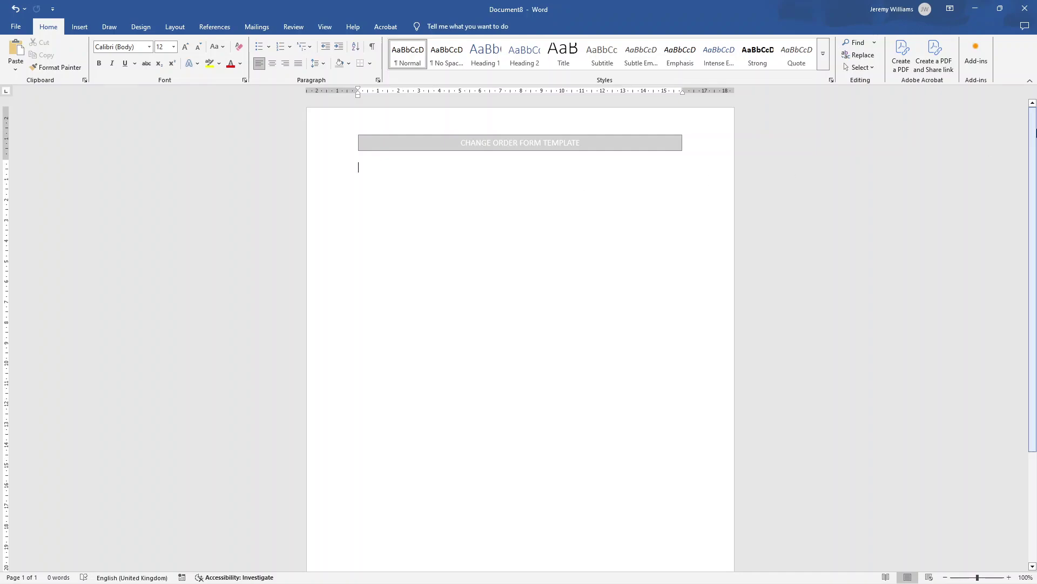
Step: Make the header banner's title text bold and return to the document body
triple_click(510, 145)
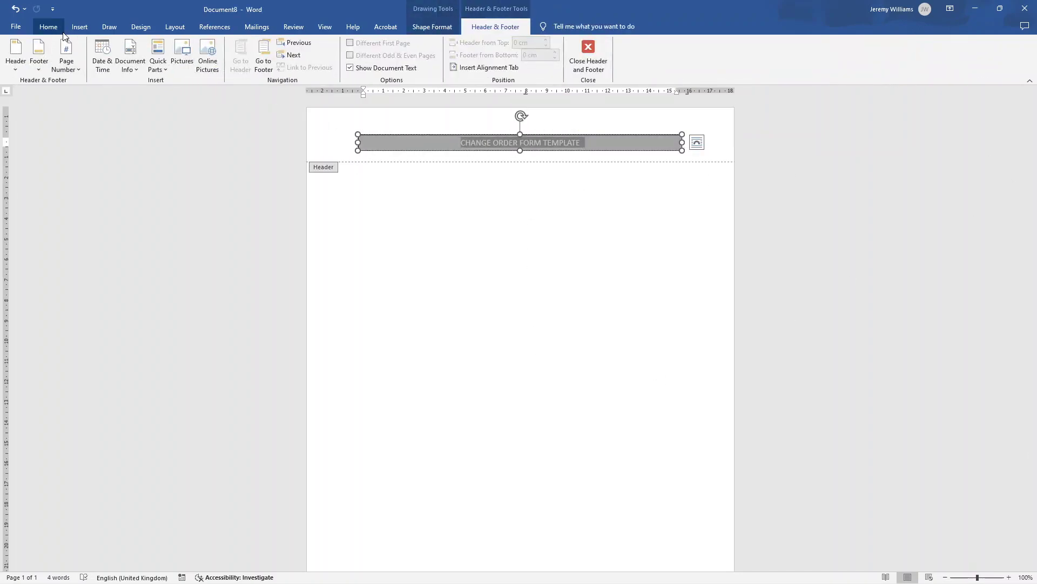
left_click(49, 26)
key("ctrl+b")
double_click(540, 202)
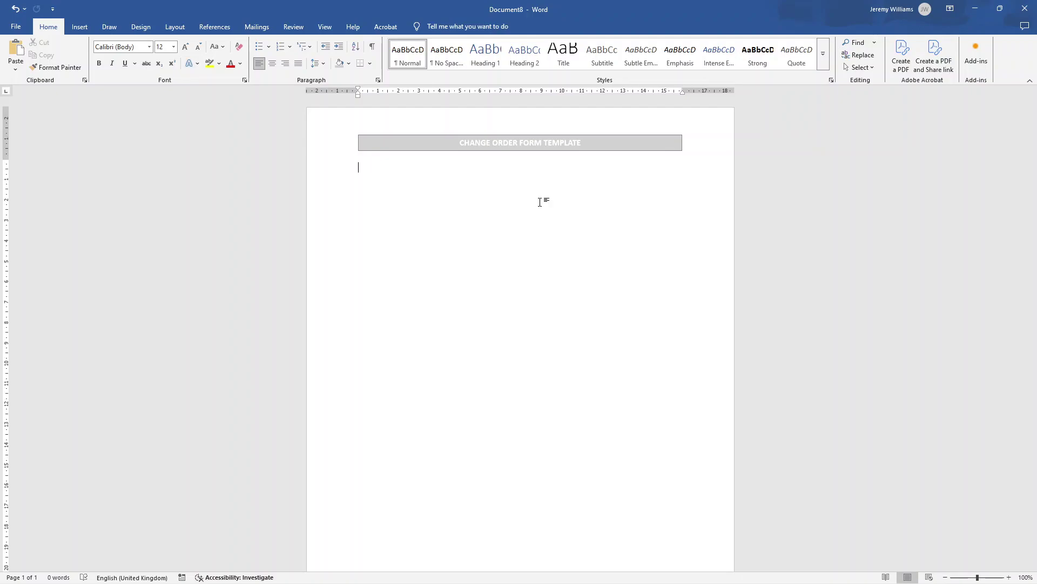
Step: Insert a table with two columns and three rows at the start of the document body
left_click(86, 29)
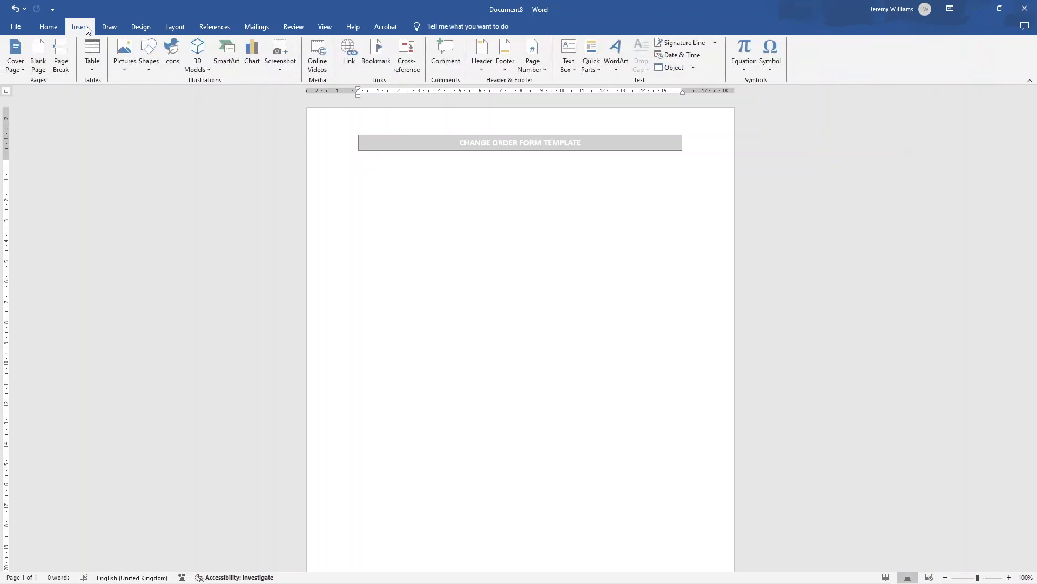
left_click(88, 67)
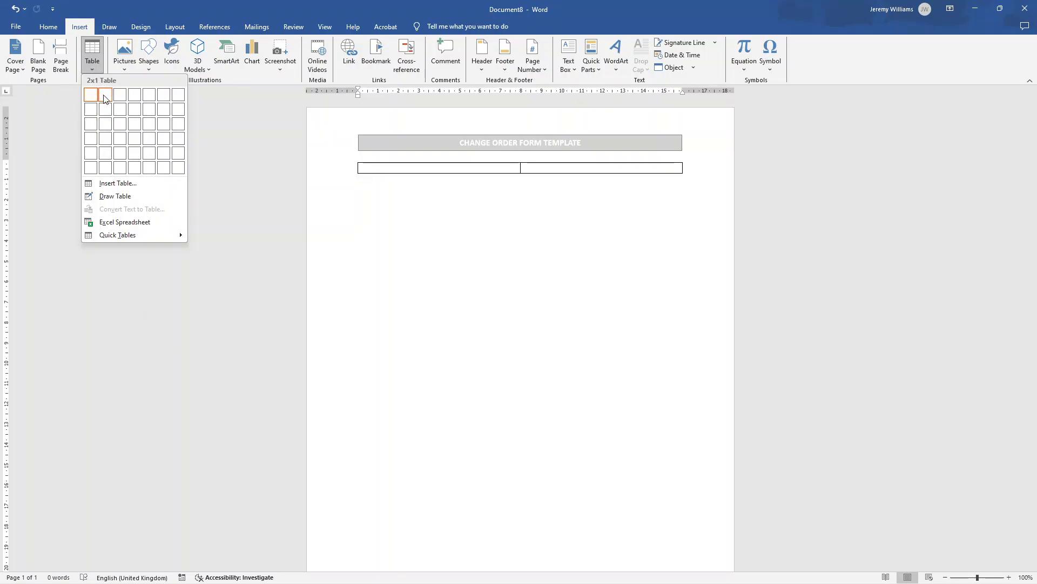
left_click(105, 124)
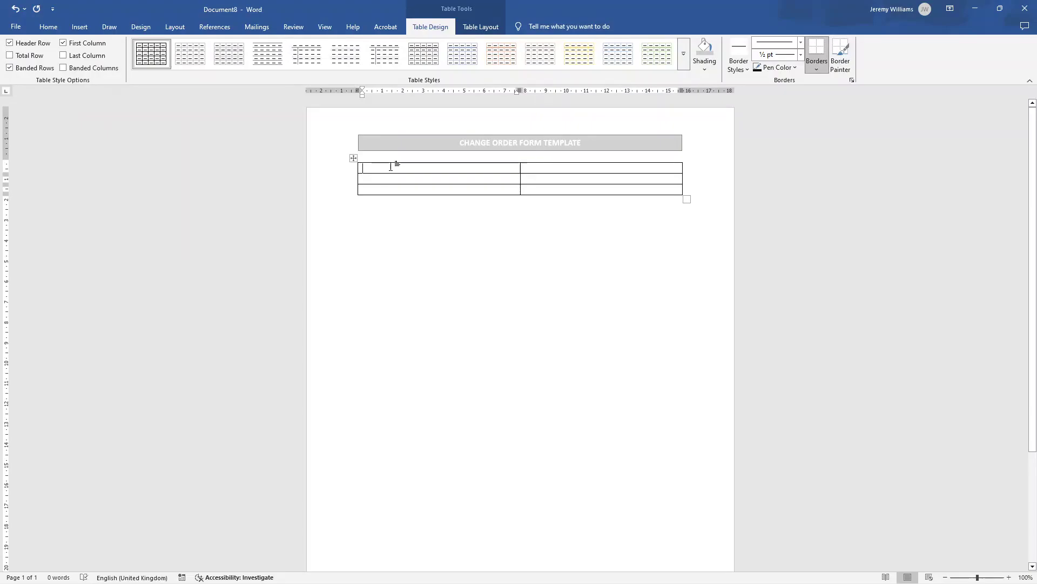
Step: Label the table's first column "Project Name", "Project Manager" and "Location of Work"
type("Projct Name")
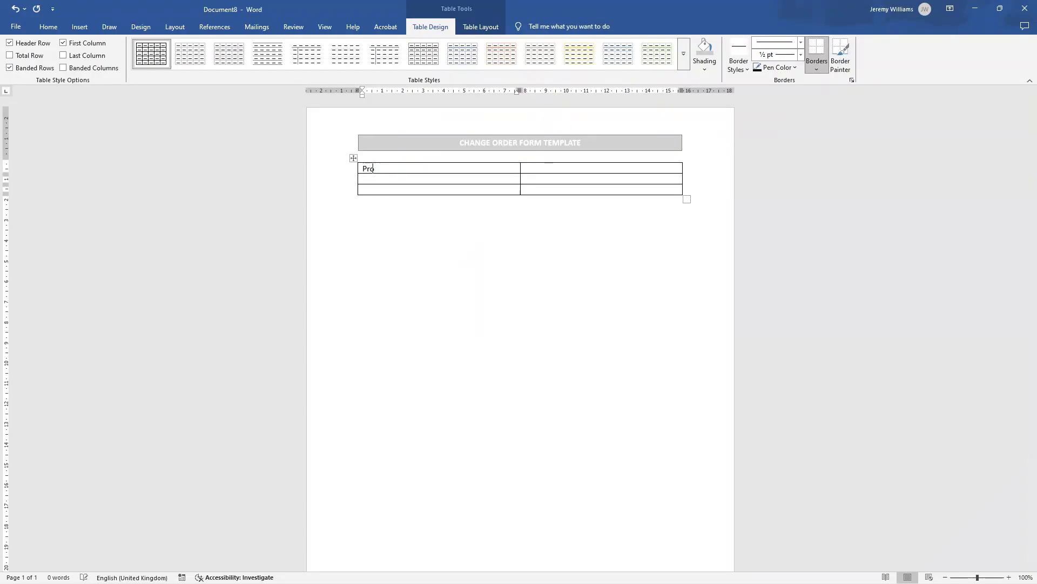
left_click(377, 170)
type("e")
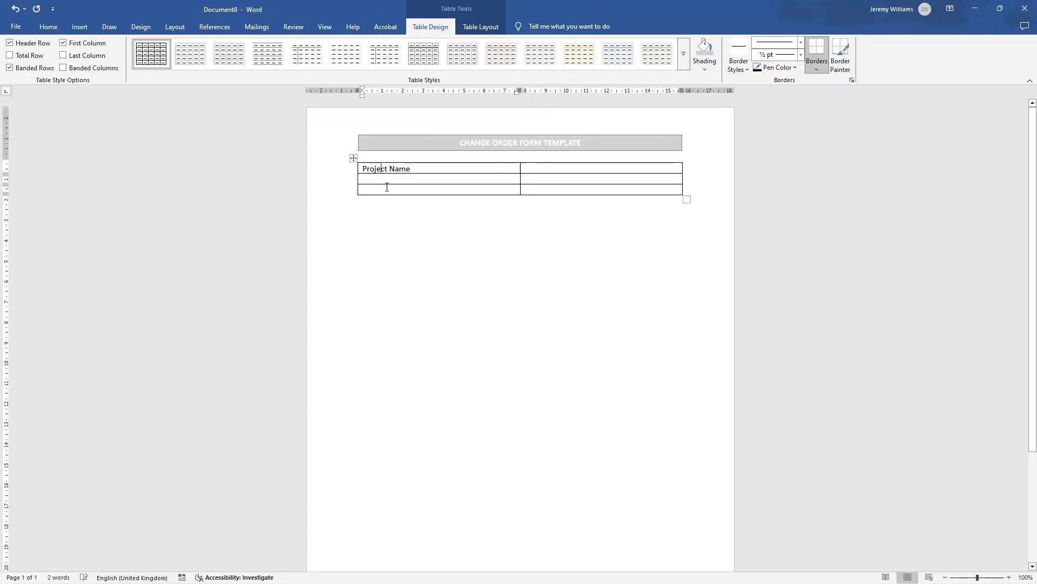
left_click(389, 178)
type("Pro")
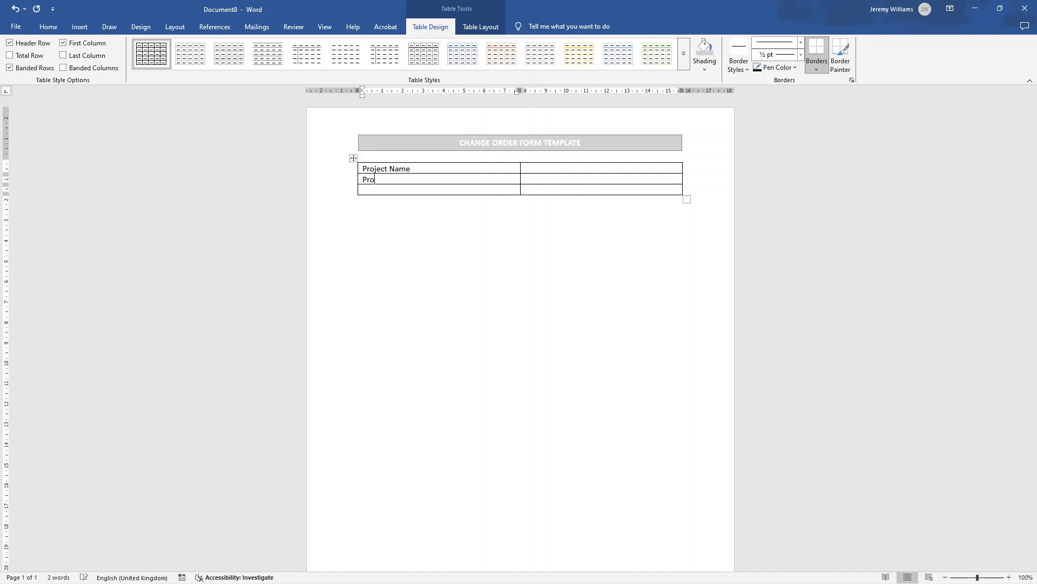
type("ject Manager")
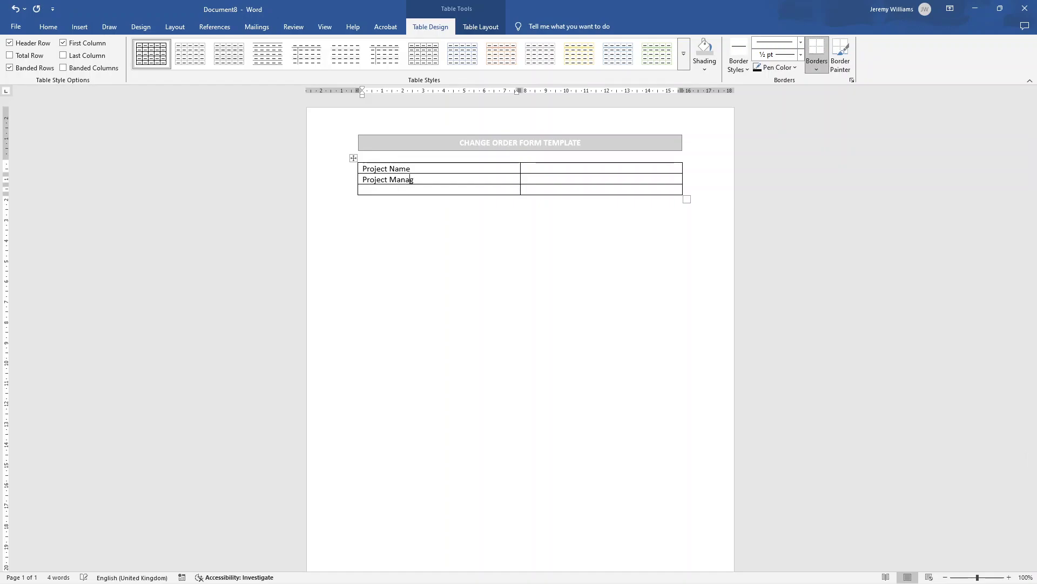
left_click(392, 190)
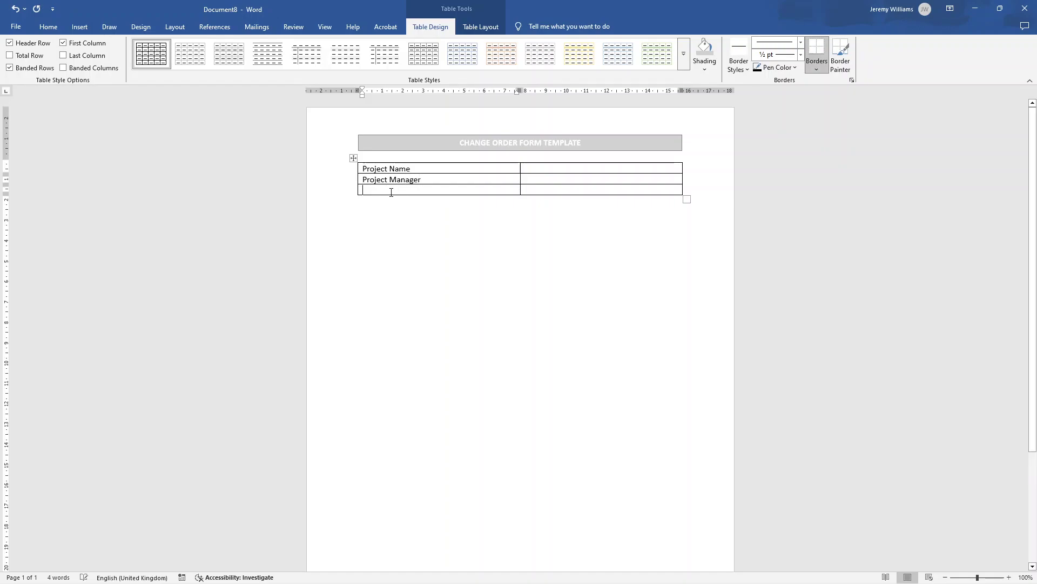
type("Location of Work")
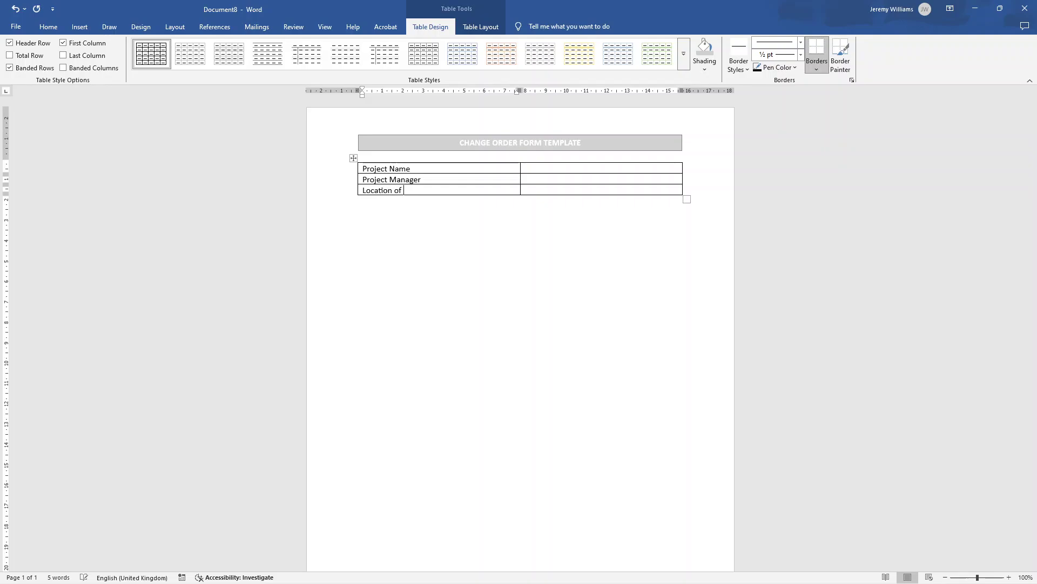
Step: Make the three labels in the table's first column bold and shade their cells grey
left_click(48, 26)
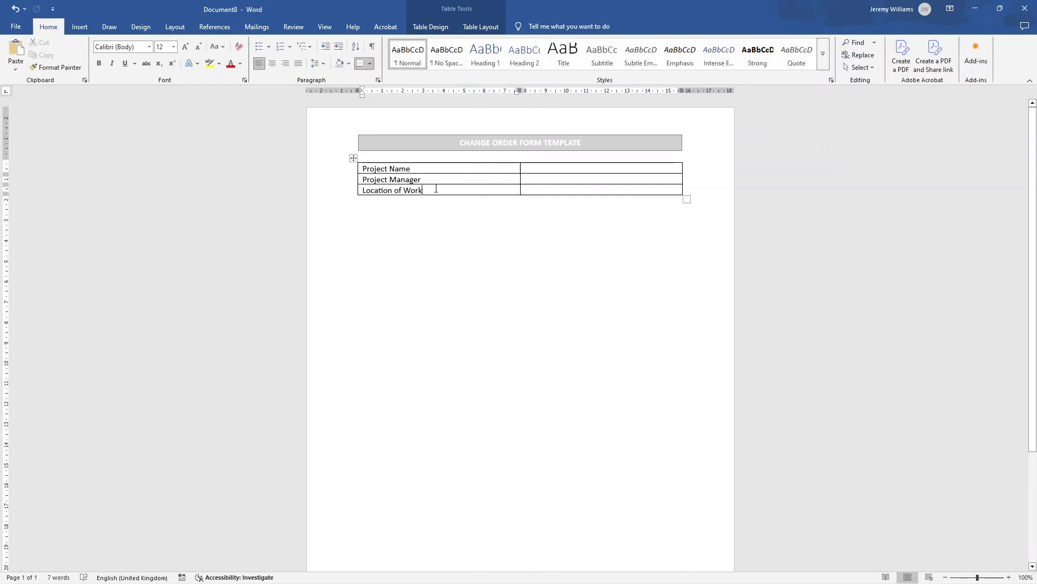
left_click_drag(434, 190, 378, 169)
left_click(103, 63)
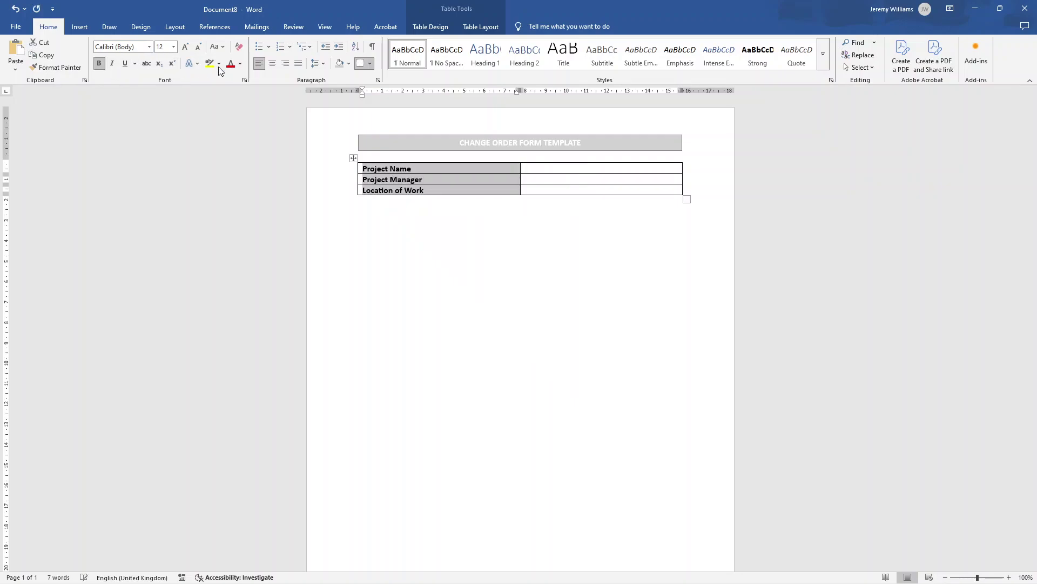
left_click(340, 64)
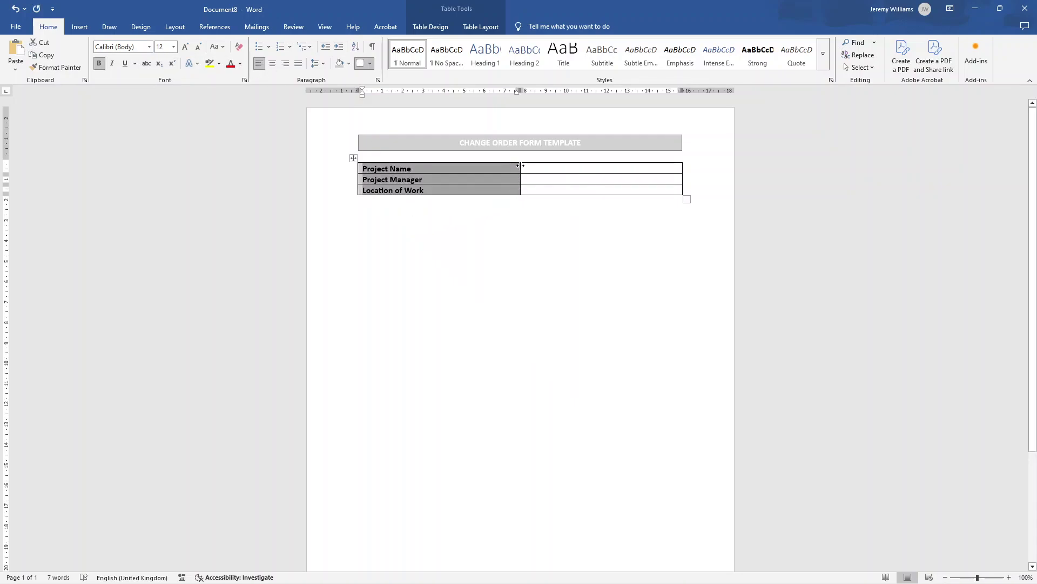
Step: Narrow the table's label column to about 4.8 cm, widening the entry column accordingly
left_click(521, 215)
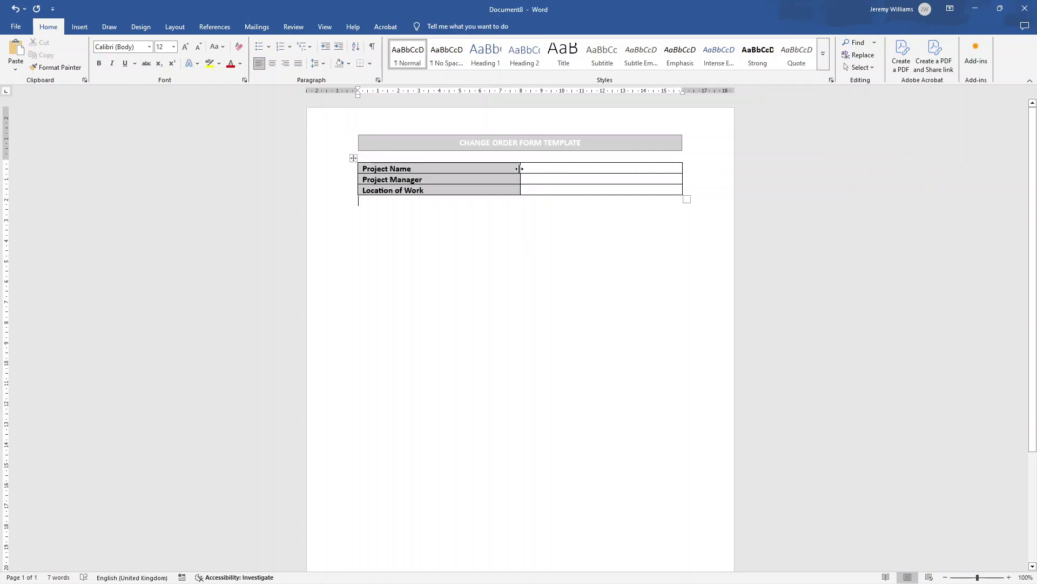
left_click_drag(520, 168, 455, 168)
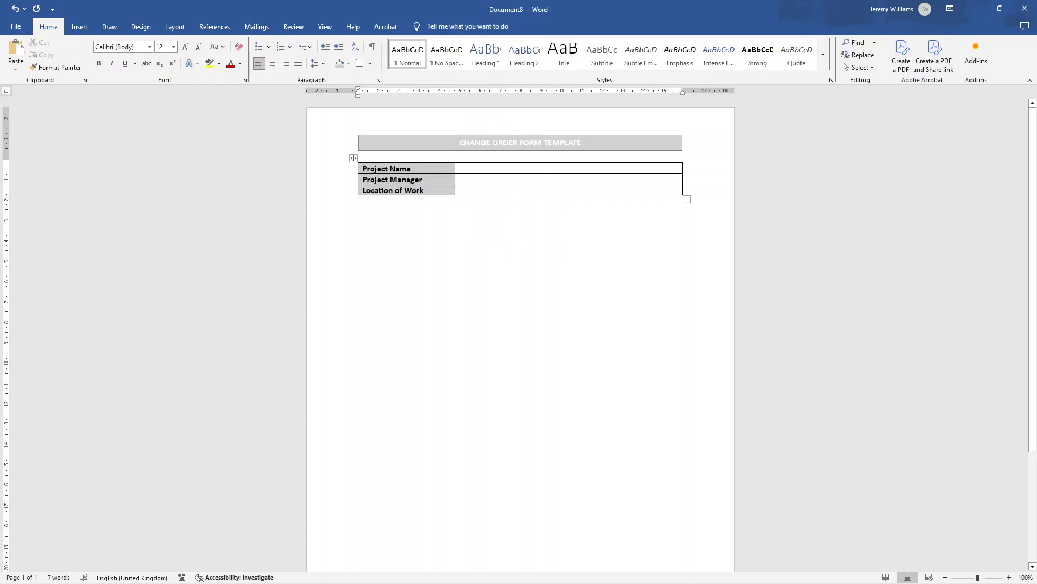
left_click(514, 179)
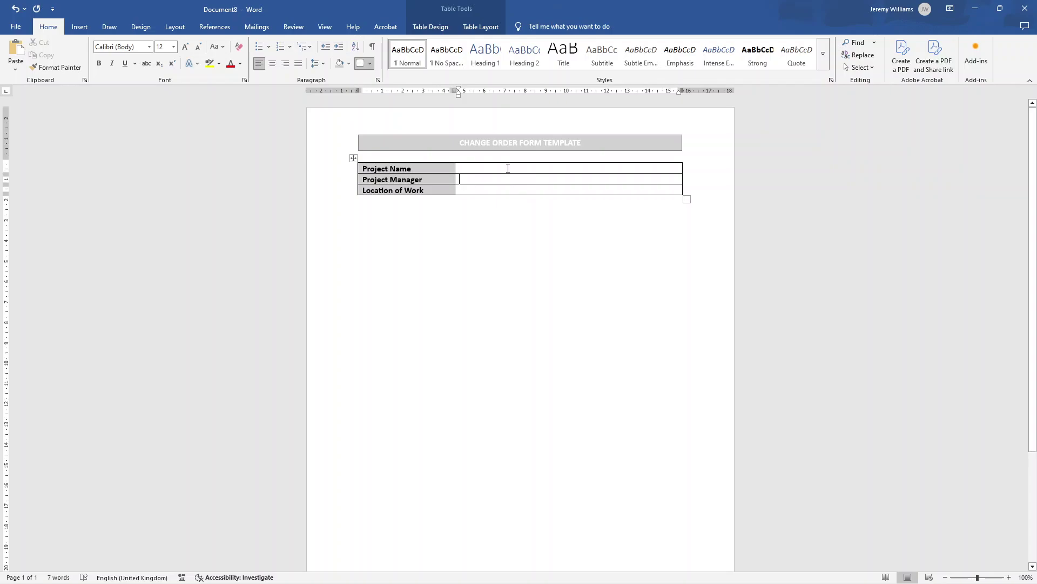
left_click(508, 168)
left_click(484, 192)
key("Return")
key("Return")
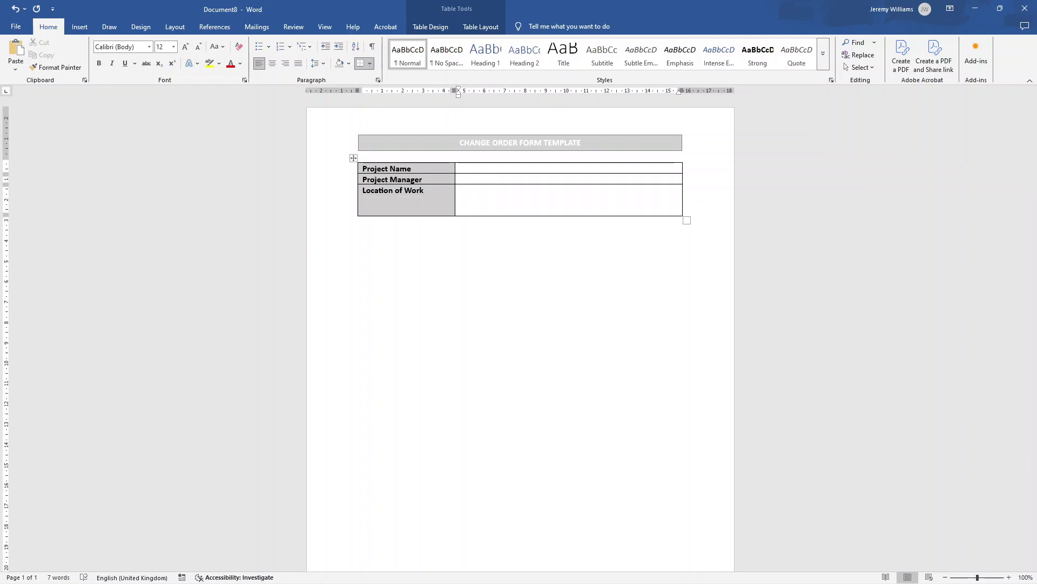
key("BackSpace")
key("BackSpace")
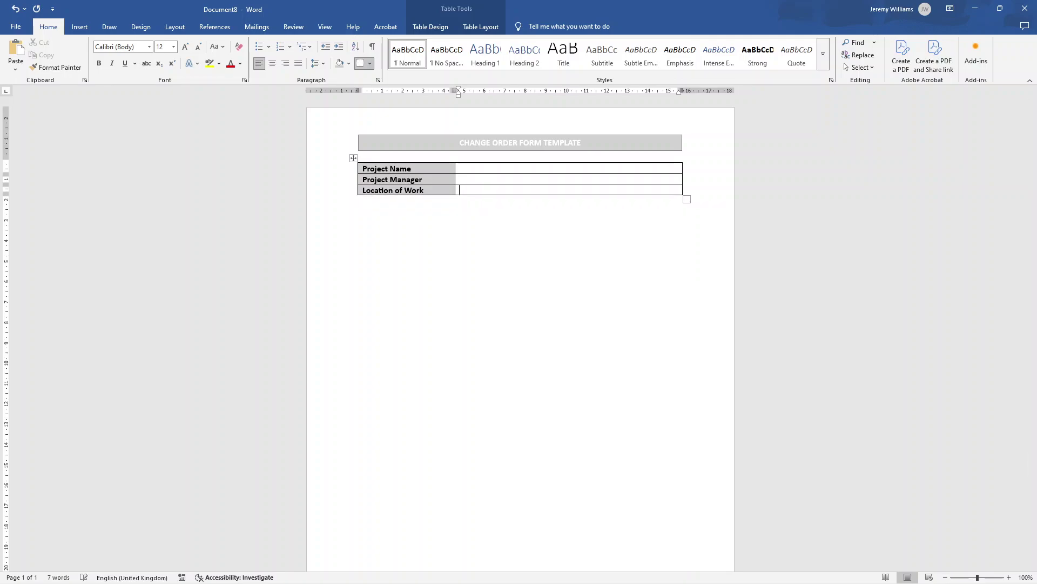
Step: Insert a table with four columns and two rows below the project table, leaving a blank line between them
left_click(482, 215)
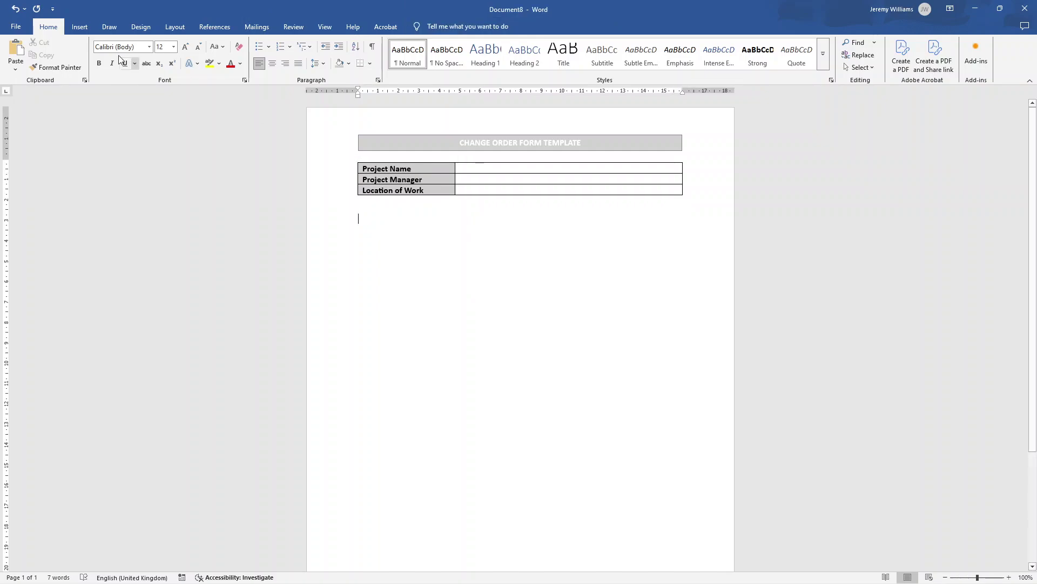
left_click(78, 28)
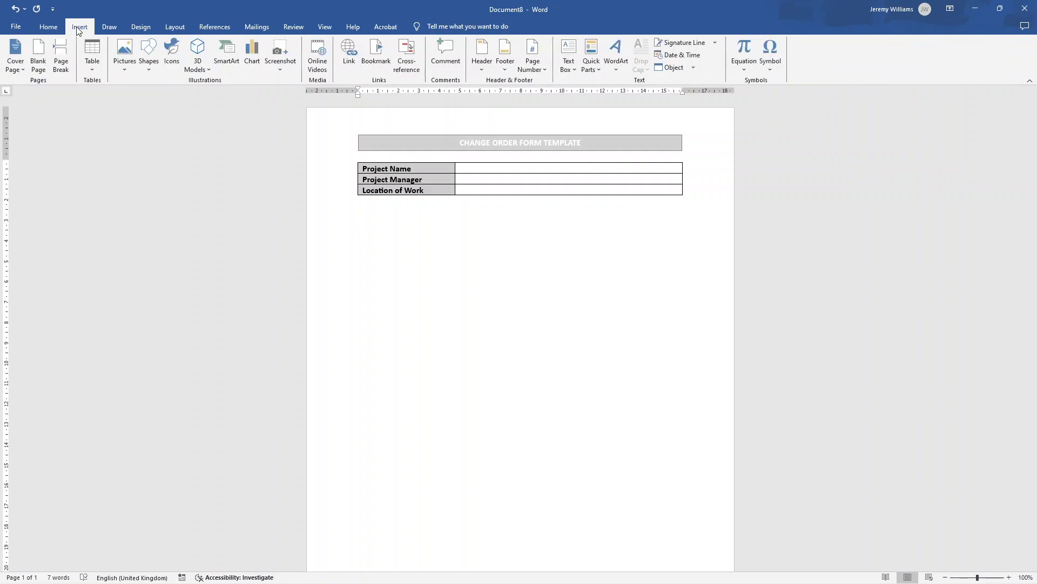
left_click(91, 71)
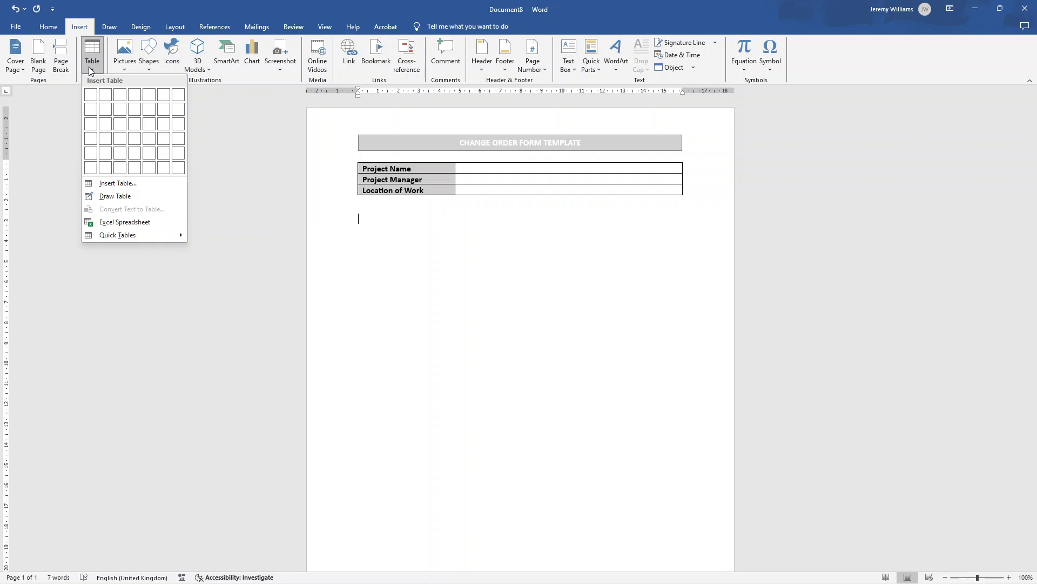
left_click(135, 110)
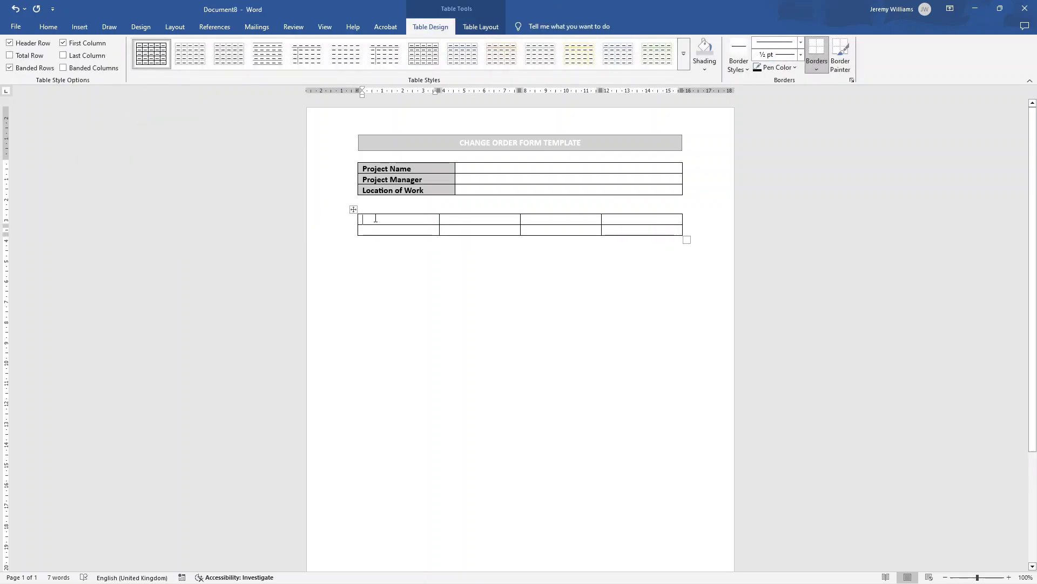
Step: Label the second table's first column "Contract No." and "Requesting Party" and its third column "Change Order No." and "Date of Request"
type("Contract No.")
left_click(573, 219)
type("Change ")
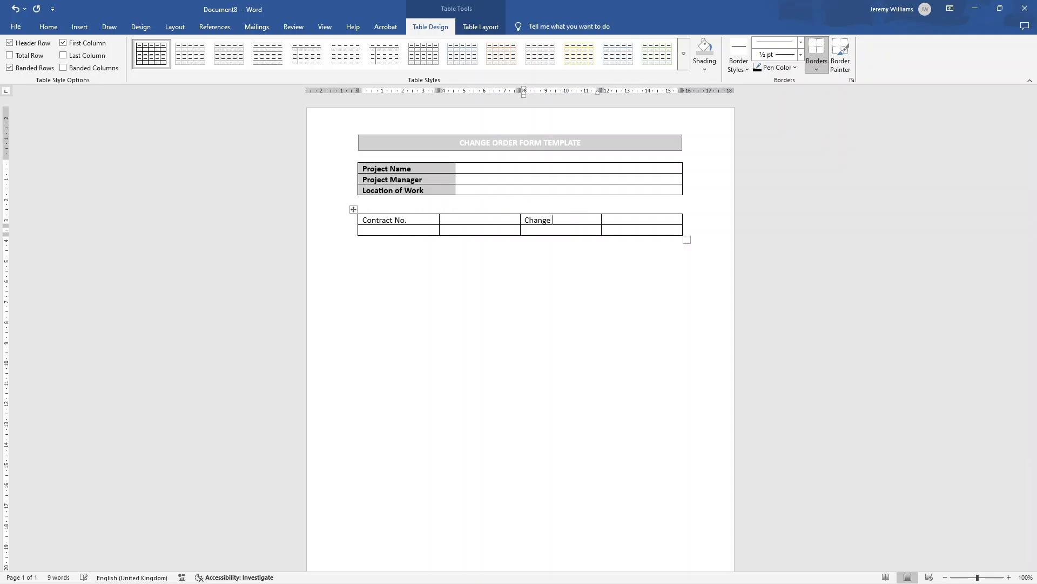
type("Order")
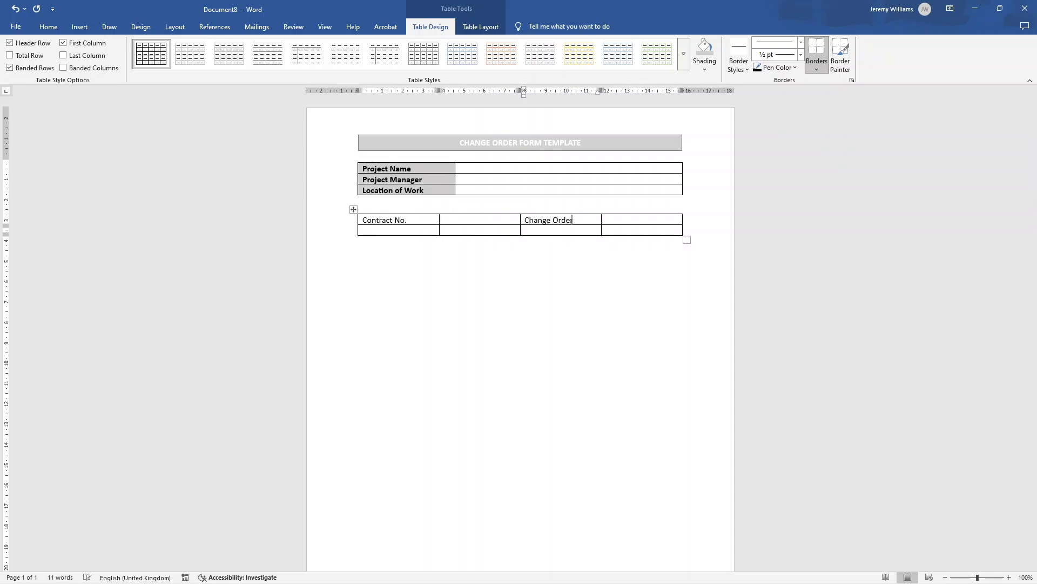
type(" No.")
left_click(413, 231)
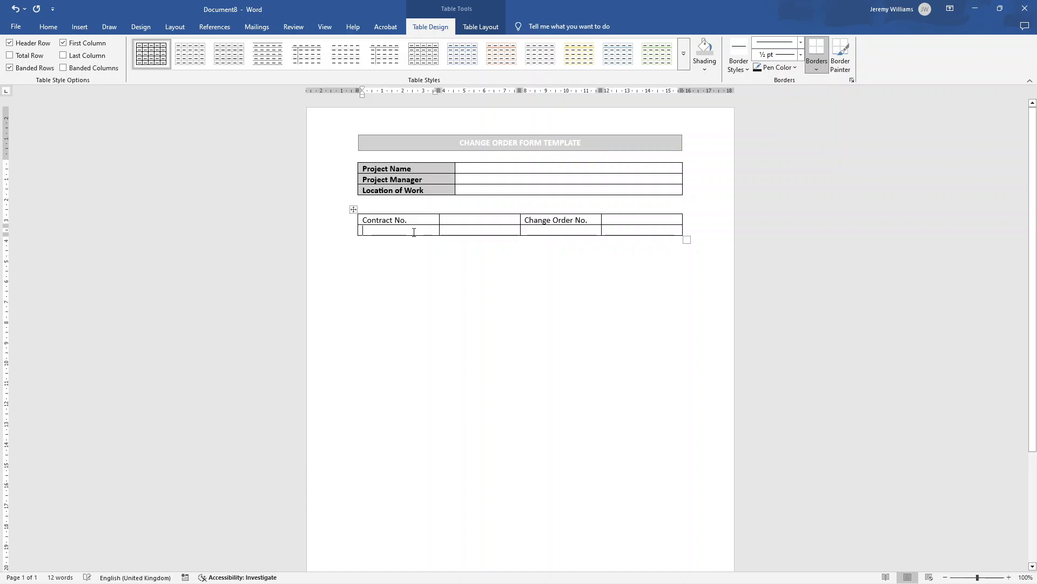
type("Requesting")
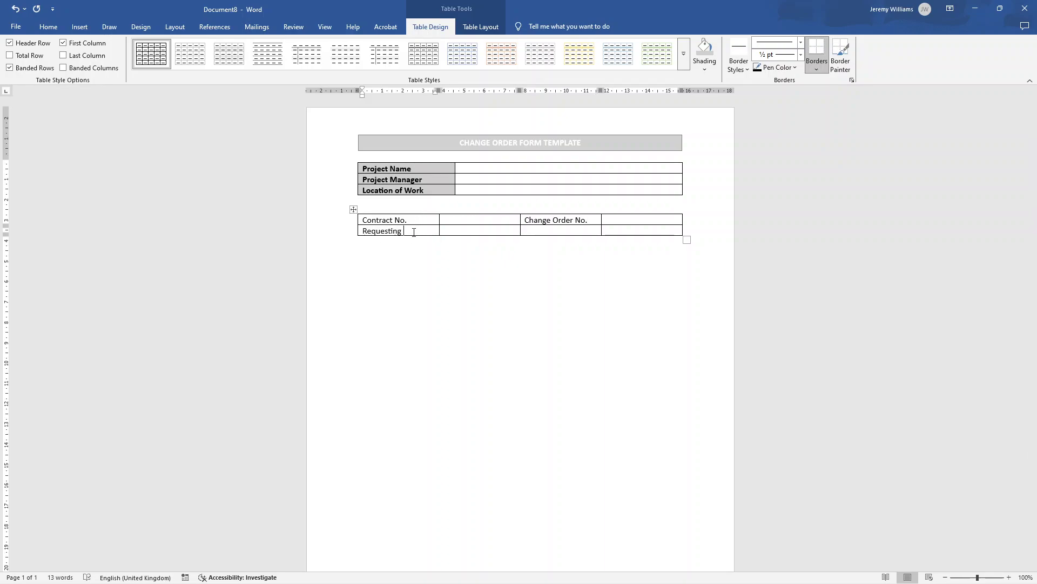
type(" Party")
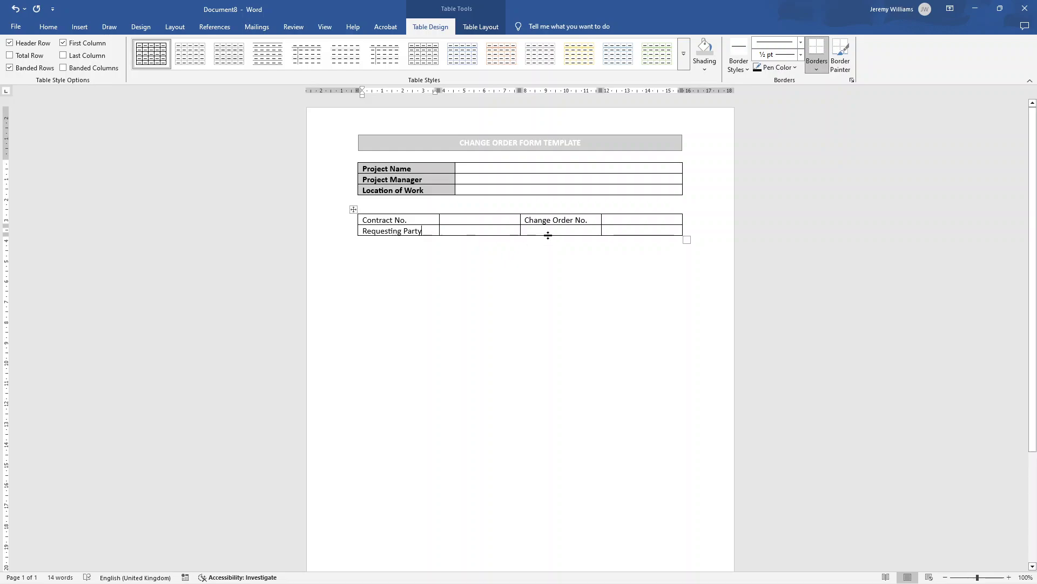
left_click(548, 227)
type("Date")
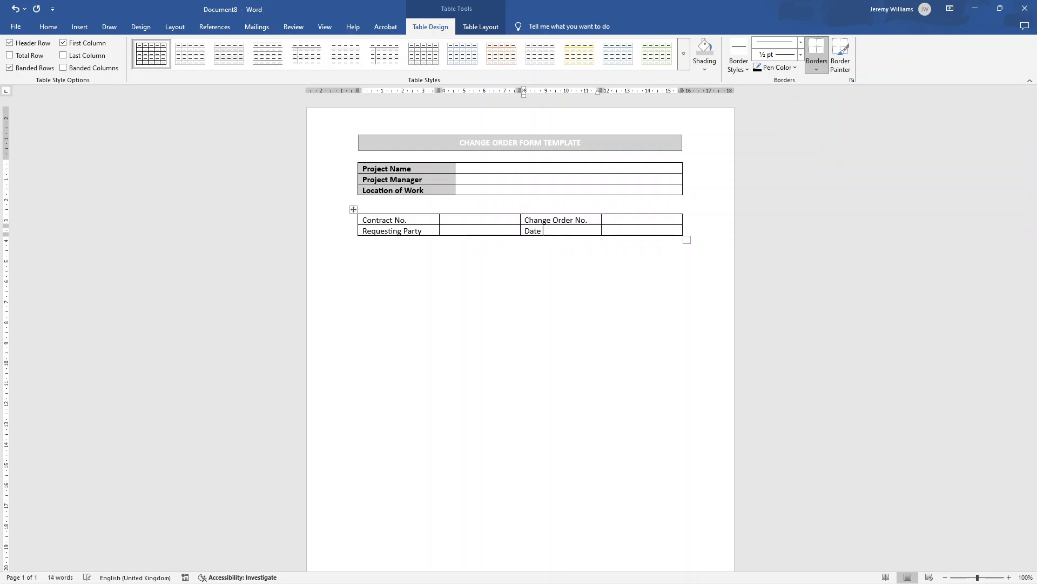
type(" of Request")
Step: Make the labels in the second table's first and third columns bold and shade their cells grey
left_click_drag(364, 216, 373, 231)
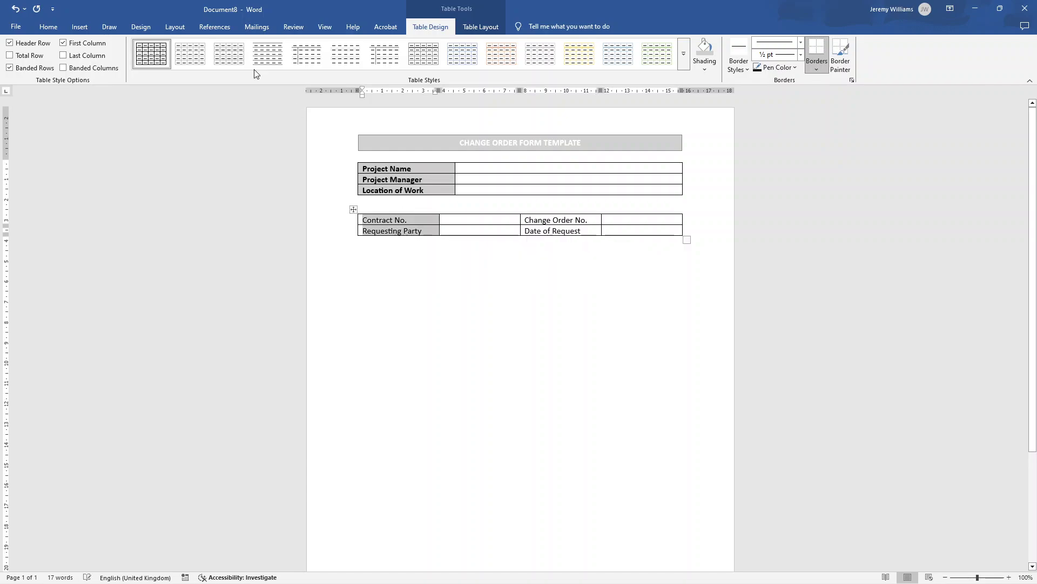
left_click(49, 27)
left_click(99, 63)
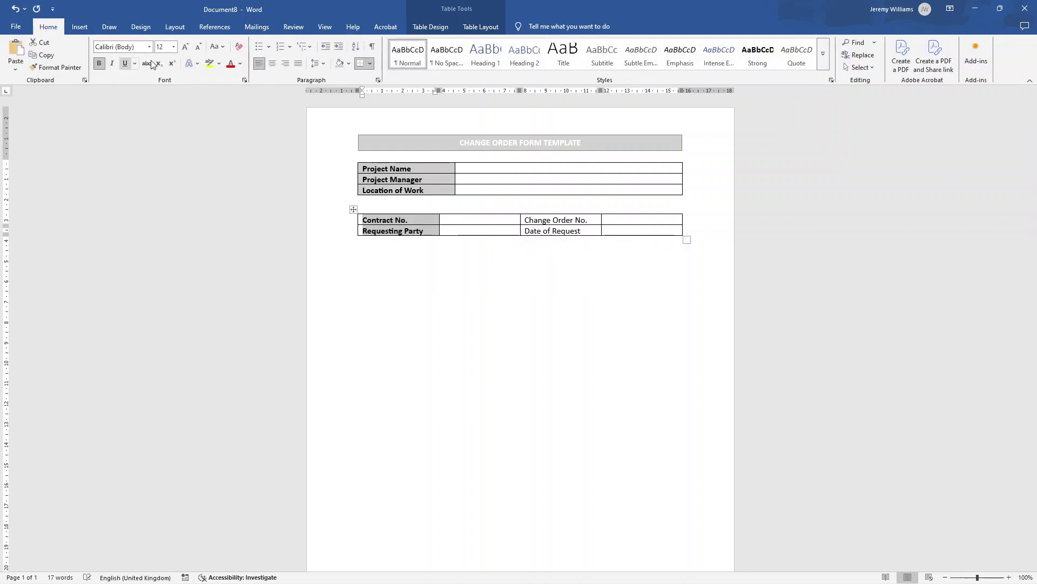
left_click_drag(526, 218, 560, 230)
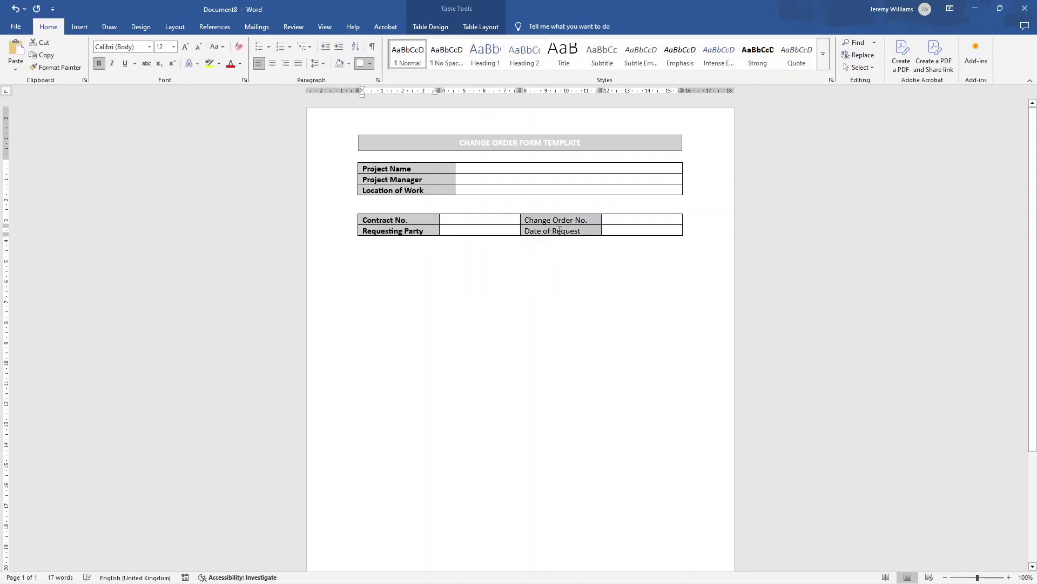
left_click(99, 64)
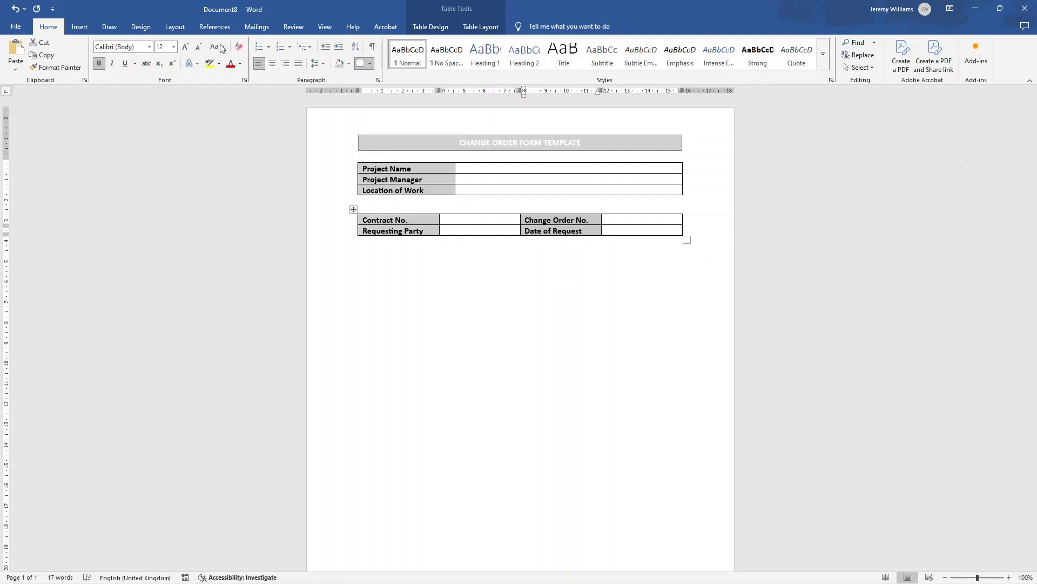
left_click(473, 218)
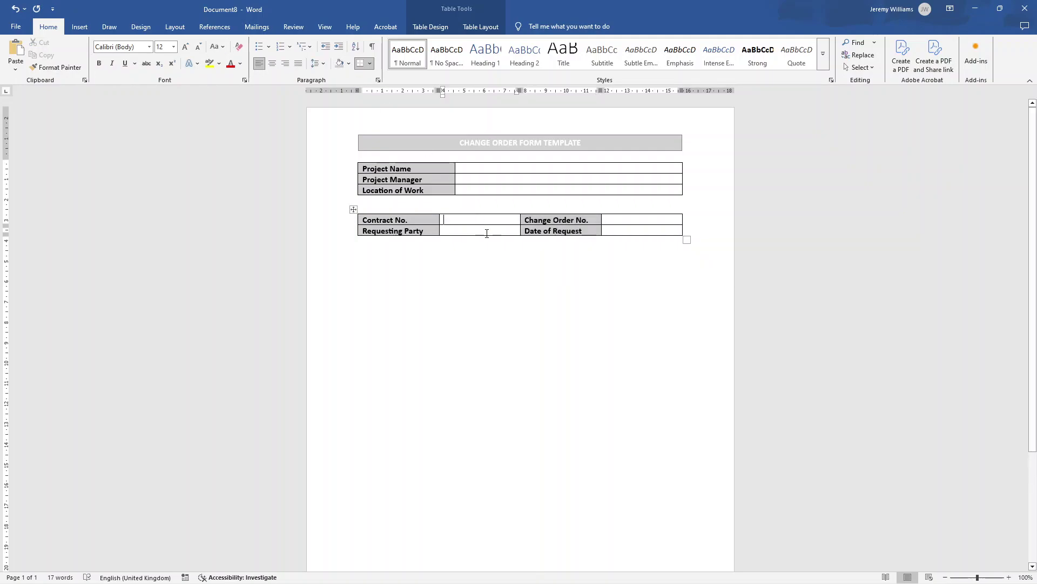
Step: Narrow the project table's label column to about 4 cm so it lines up with the table below
left_click(616, 231)
left_click_drag(452, 174, 445, 176)
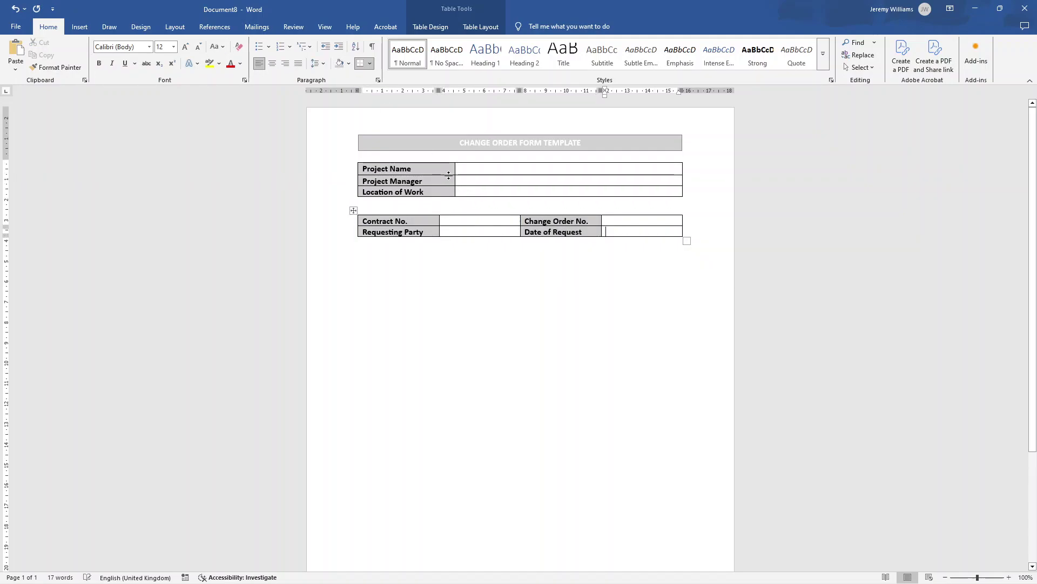
key("ctrl+z")
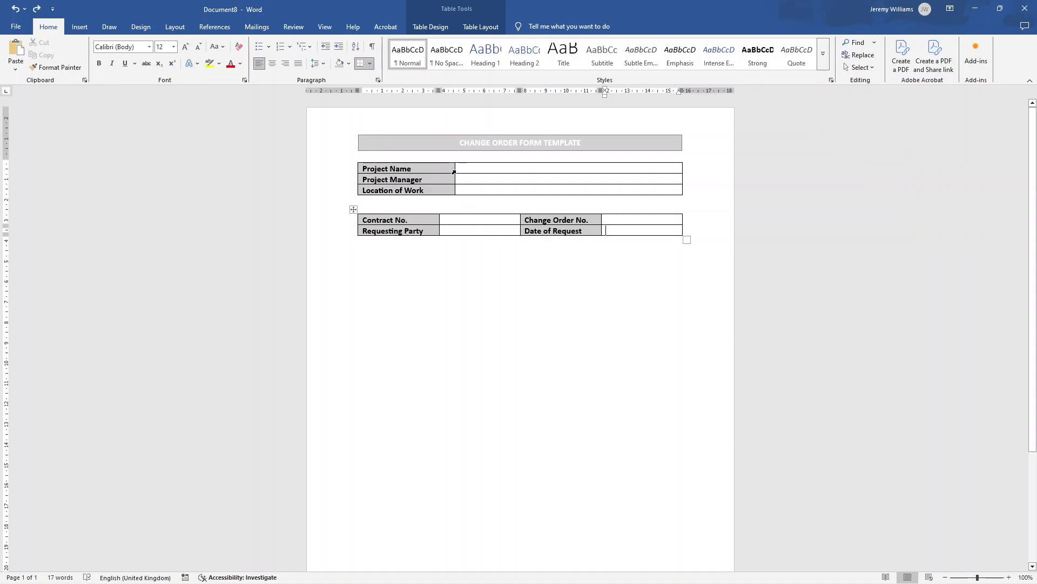
left_click_drag(454, 170, 439, 173)
Step: Add the heading "Project Details" below the second table, bold at 14 pt, leaving a blank line above it
left_click(595, 247)
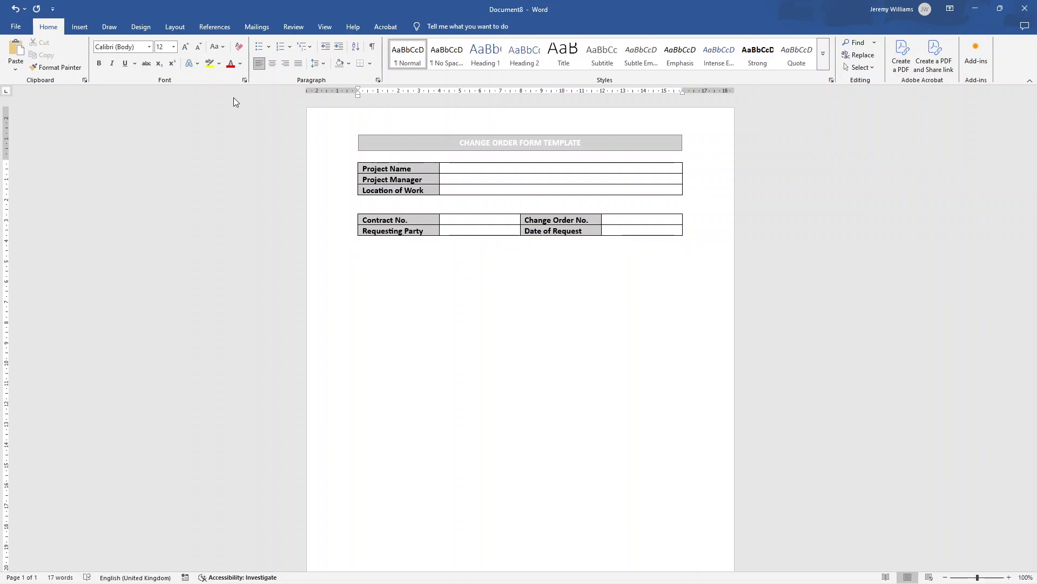
type("Details")
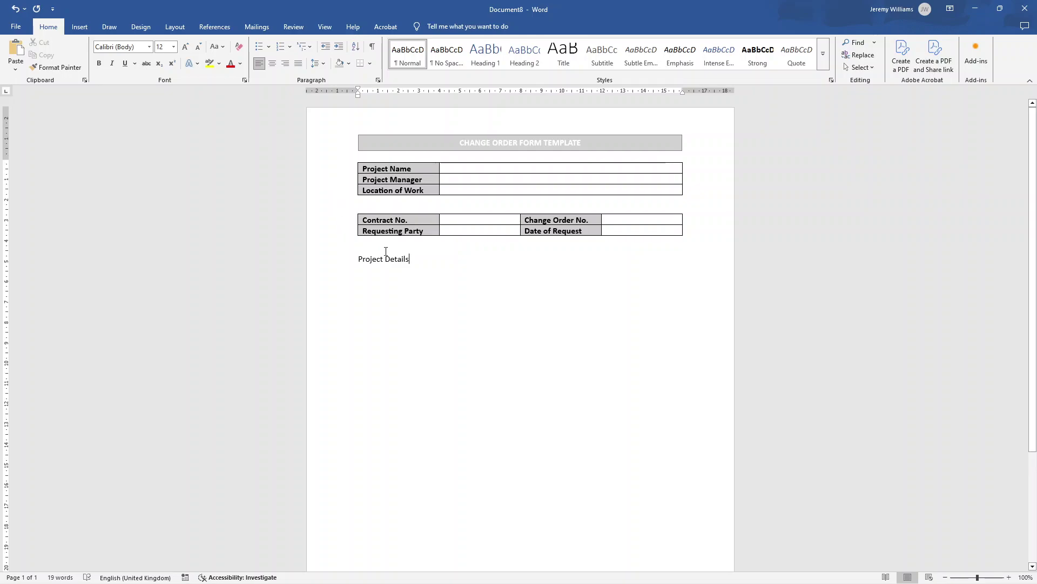
double_click(399, 262)
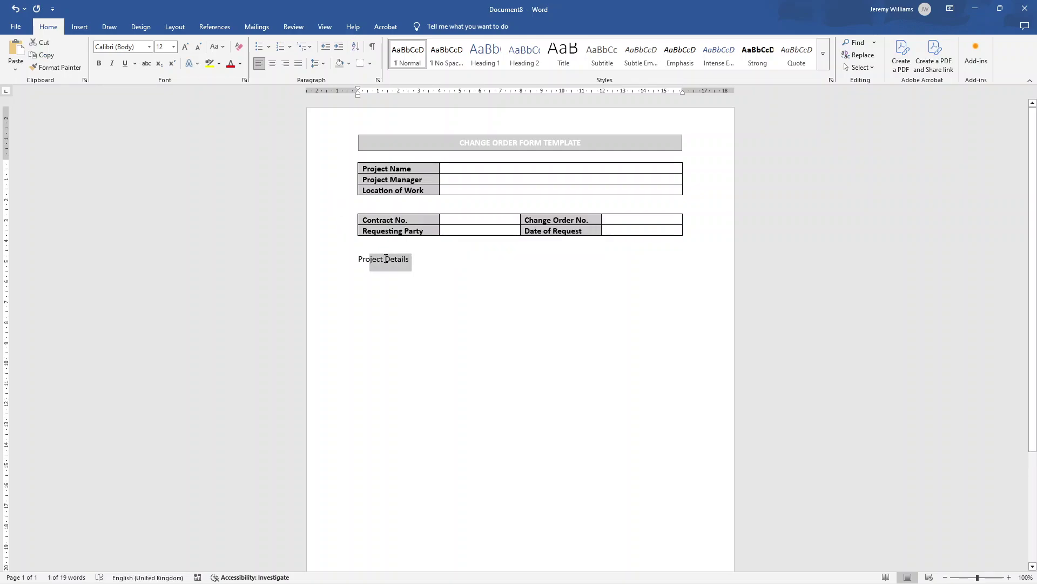
key("ctrl+b")
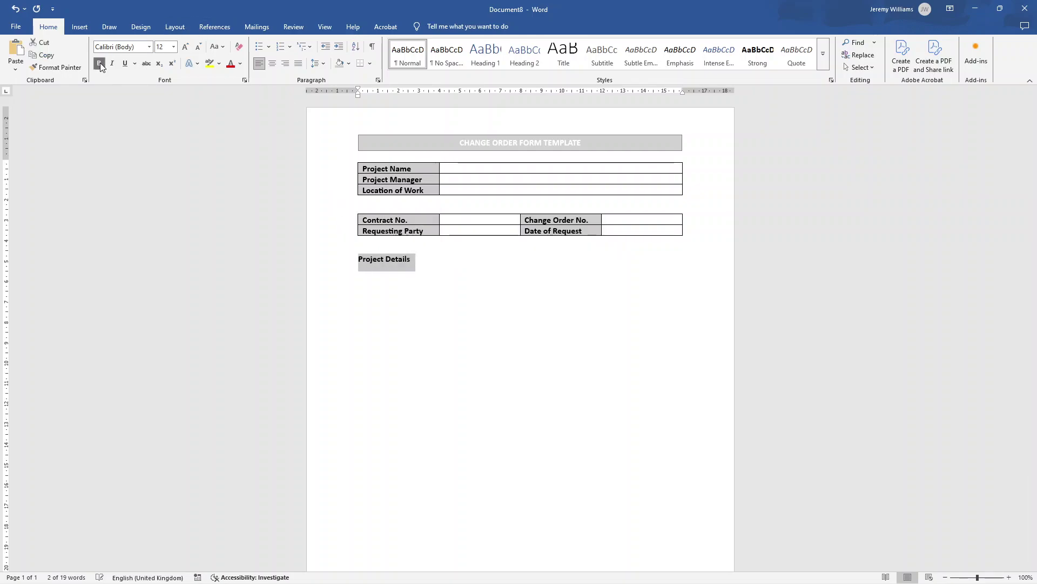
left_click(188, 47)
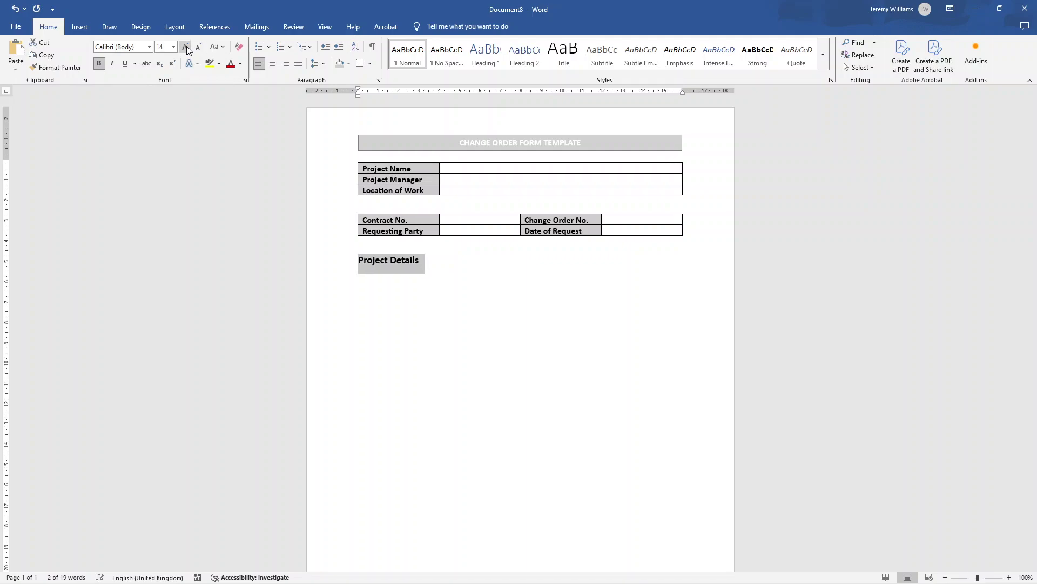
Step: Insert a single-cell table under the "Project Details" heading and enlarge it with two extra blank lines
left_click(427, 260)
key("Return")
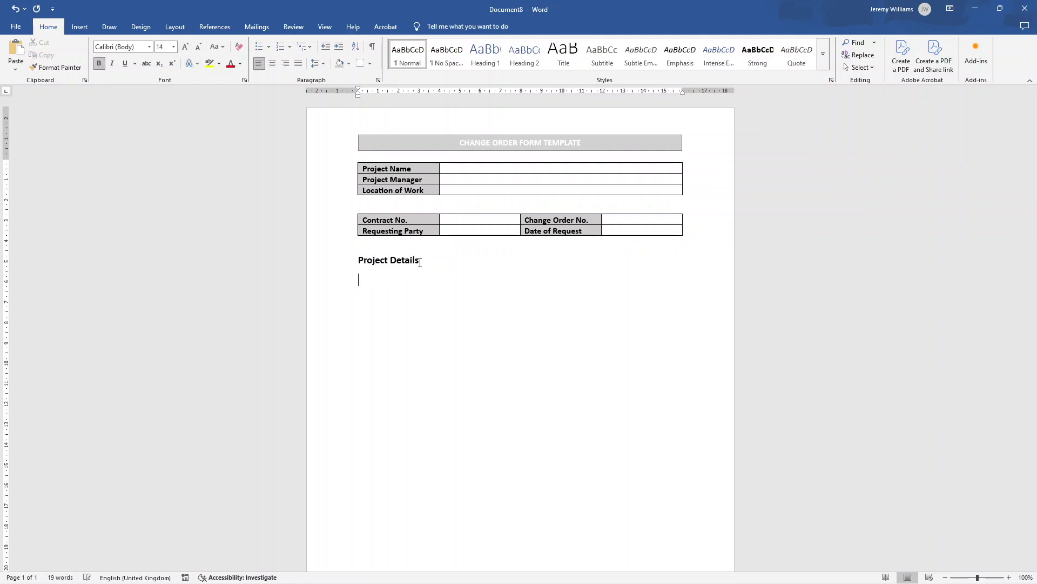
left_click(79, 27)
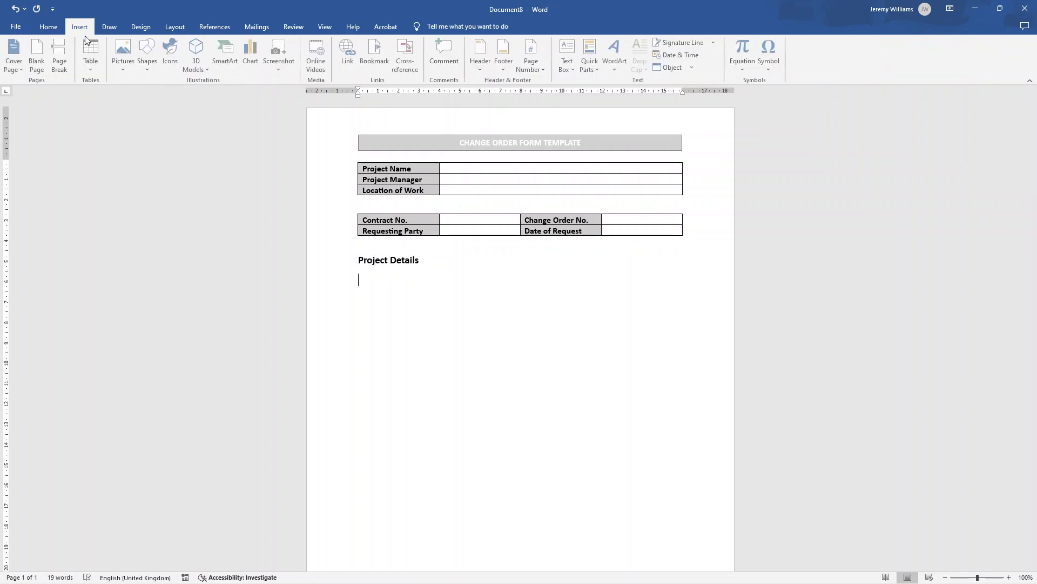
left_click(92, 67)
left_click(96, 97)
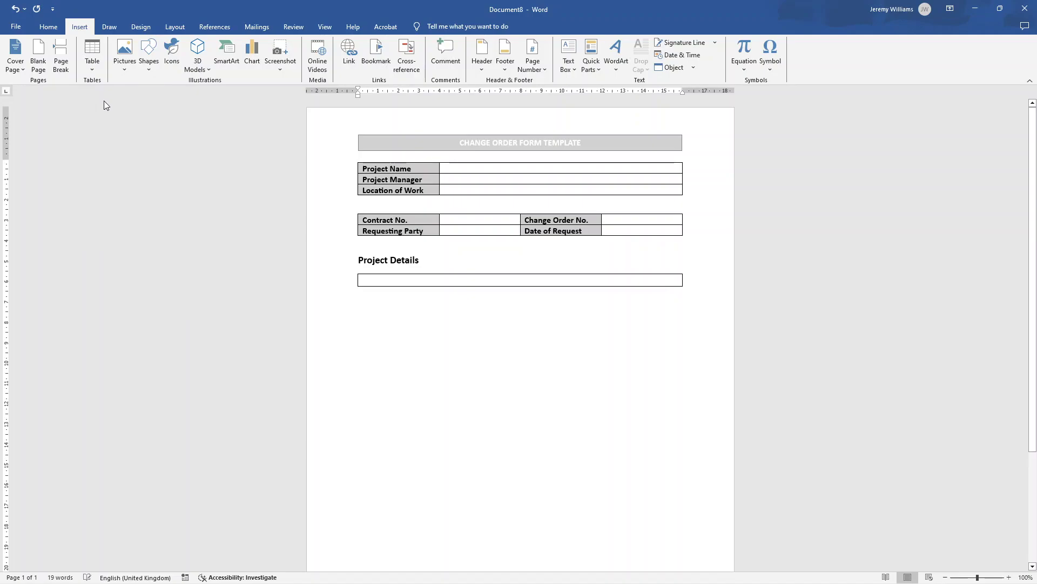
key("Return")
key("Return")
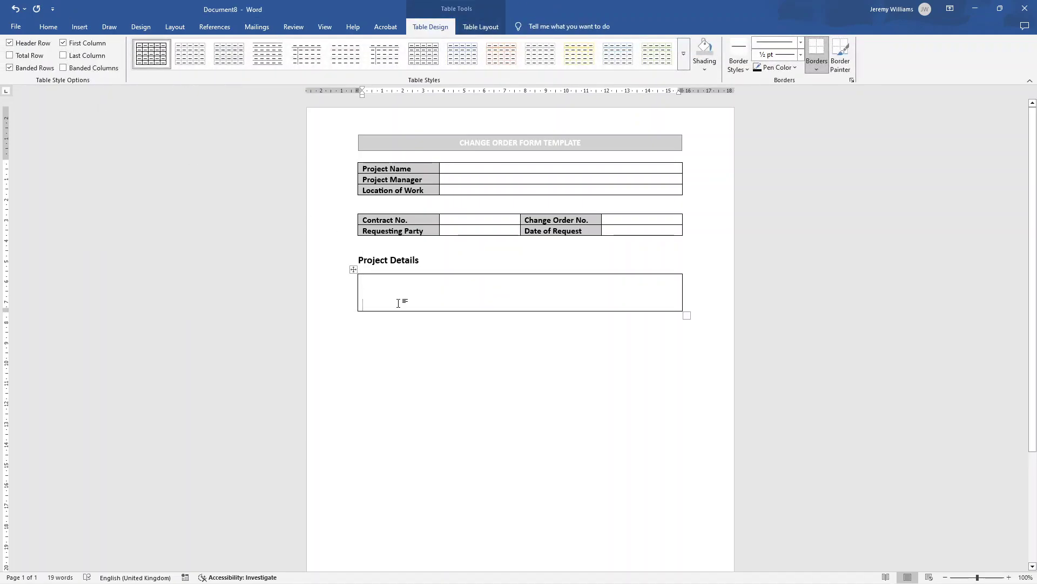
Step: Enter "Brief description of the project" on the first line of the box under "Project Details"
left_click(382, 281)
type("Brief description")
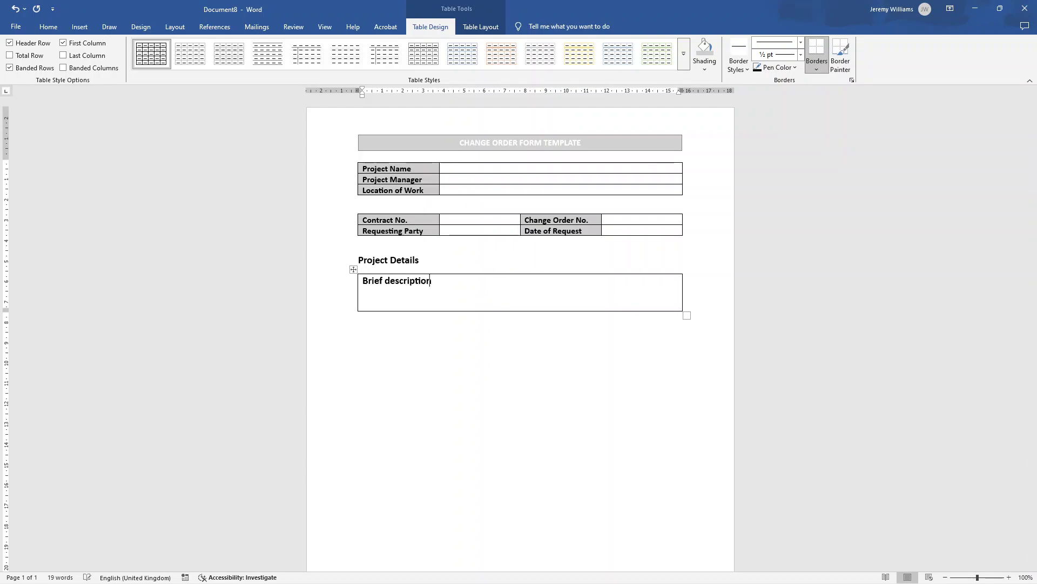
type(" of the project")
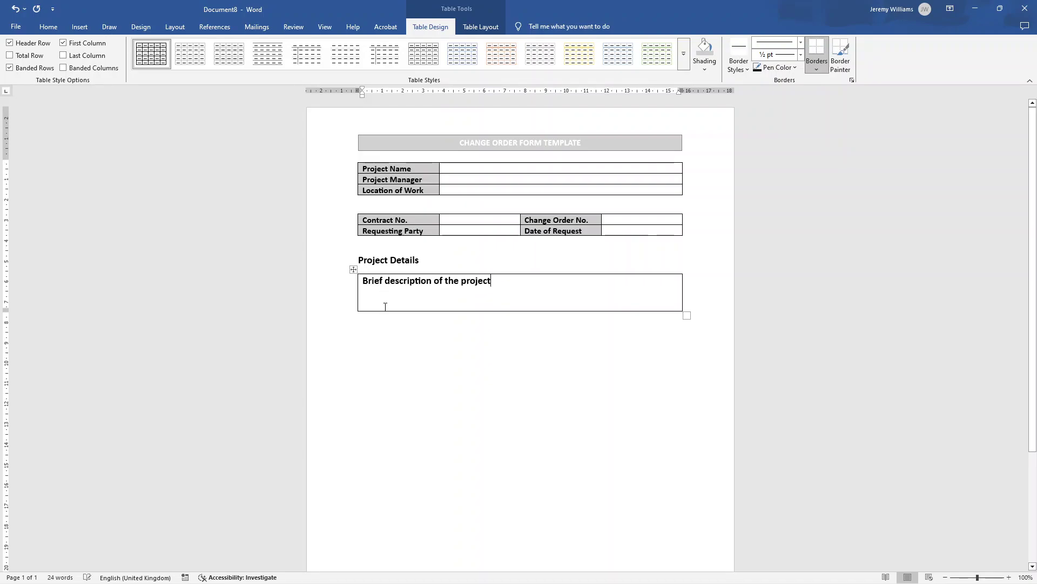
Step: Format the description placeholder as non-bold italic text at 10 pt
double_click(394, 282)
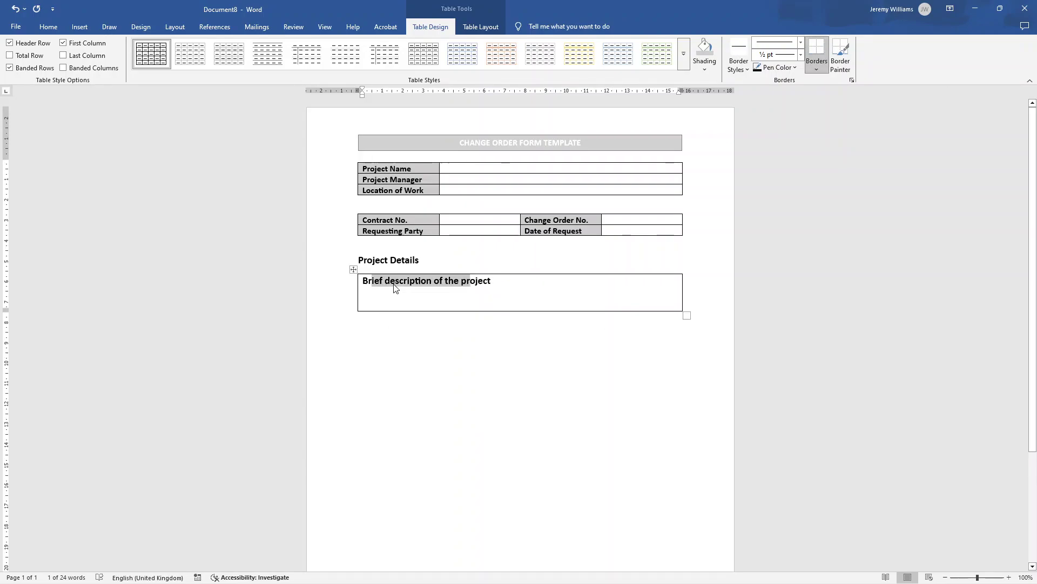
triple_click(395, 281)
key("ctrl+b")
left_click(49, 27)
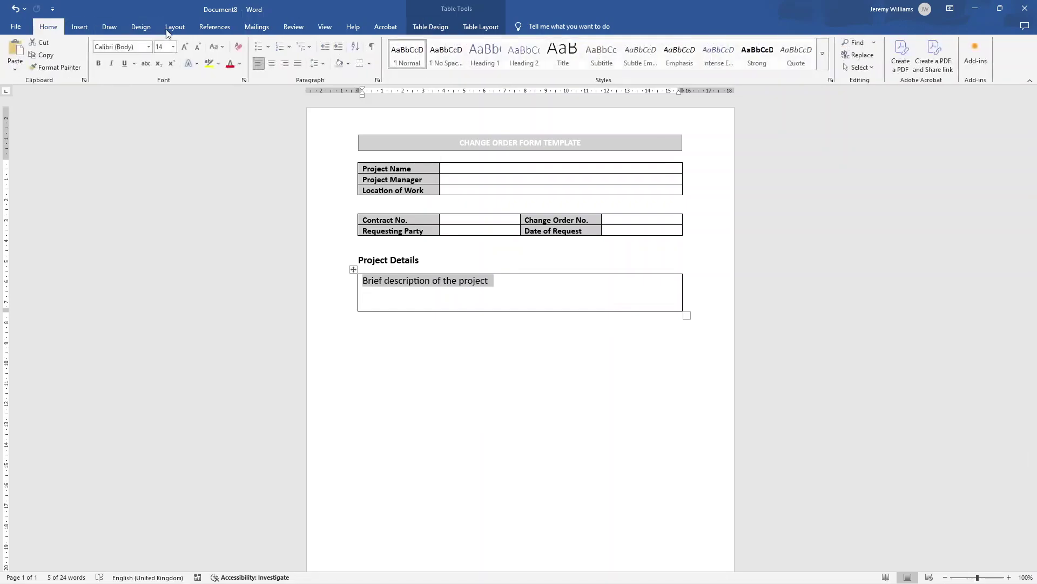
left_click(199, 50)
left_click(200, 49)
left_click(200, 50)
left_click(199, 49)
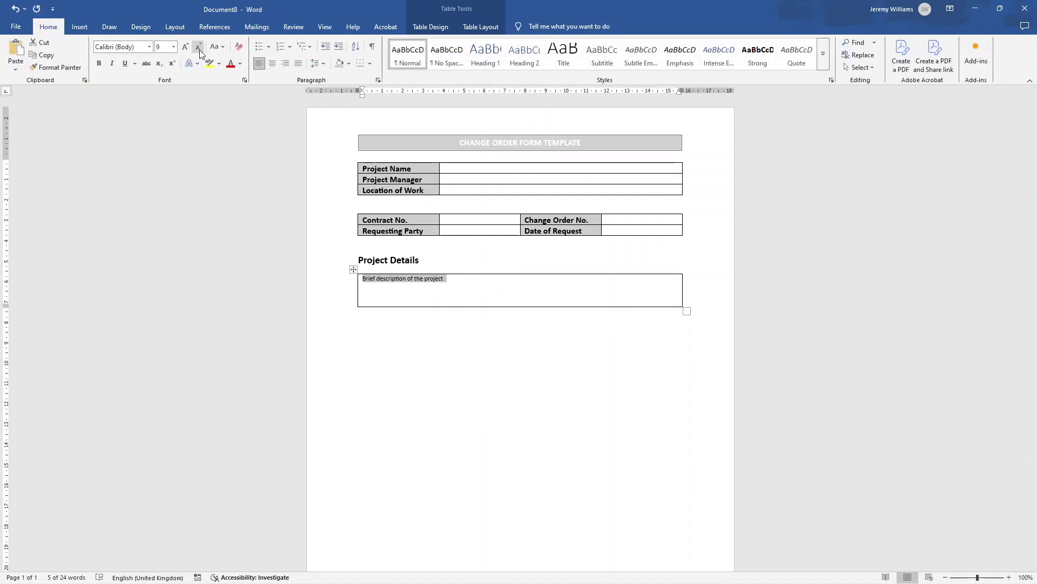
key("ctrl+z")
key("ctrl+i")
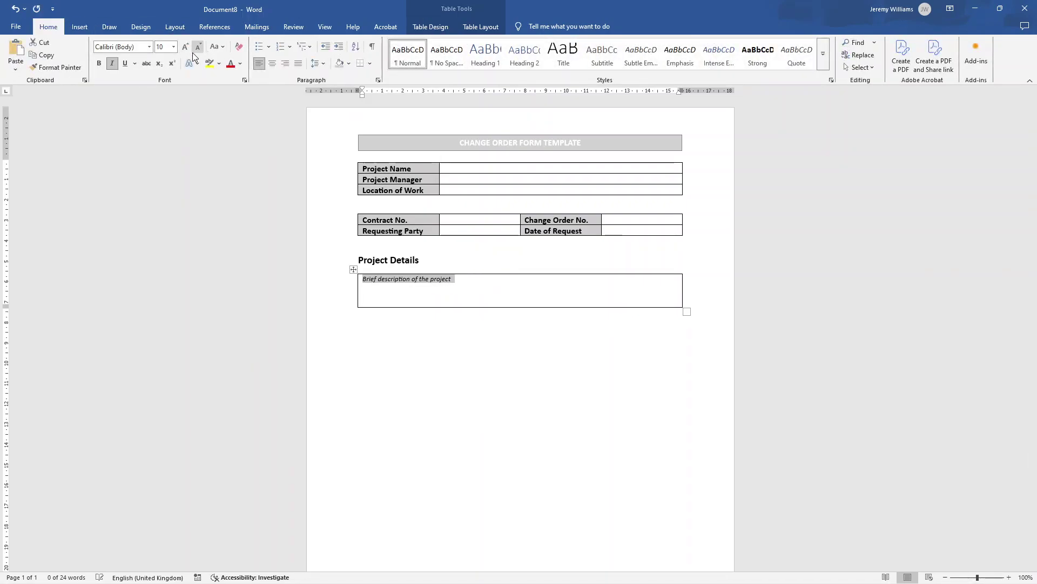
left_click(477, 359)
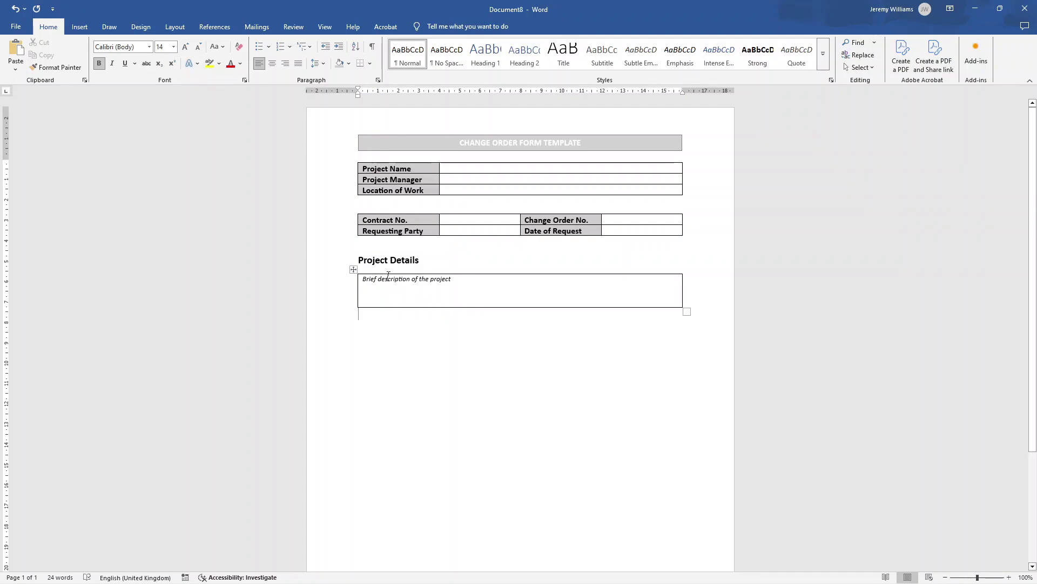
Step: End the description placeholder with a full stop
left_click(392, 278)
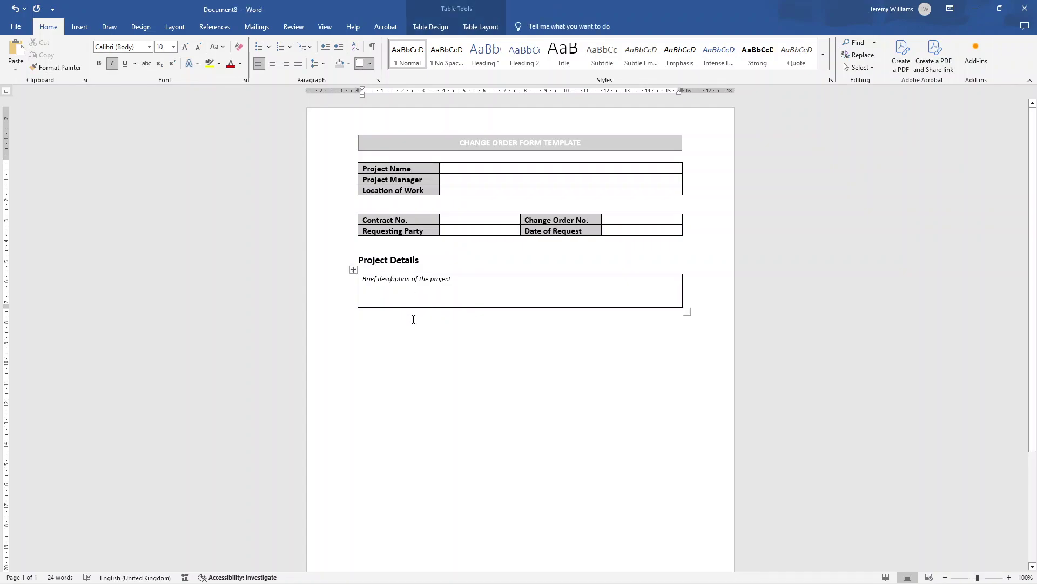
type(".")
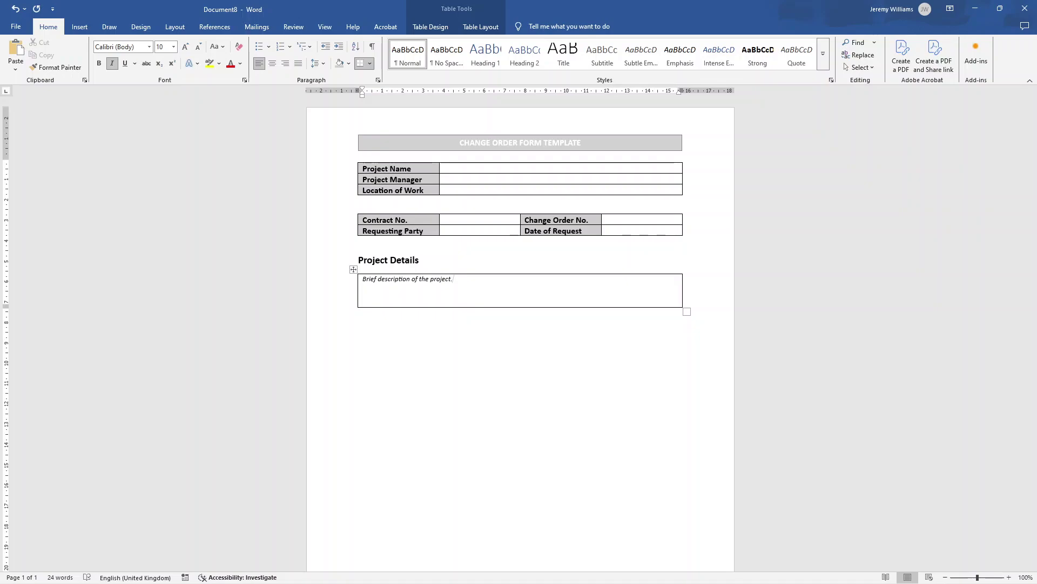
left_click(425, 333)
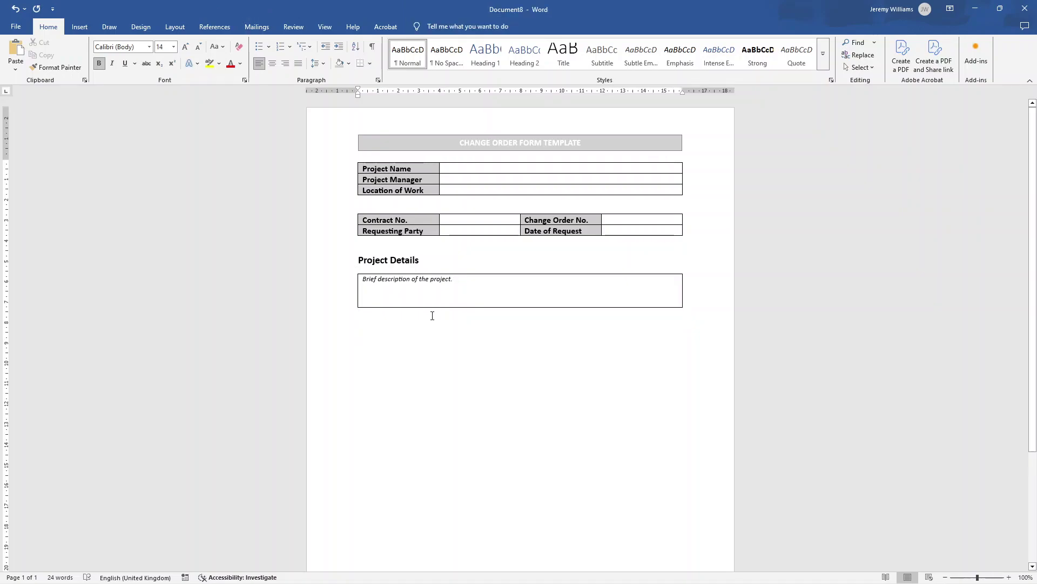
Step: Duplicate the "Project Details" heading onto the empty line below the project description box
triple_click(384, 260)
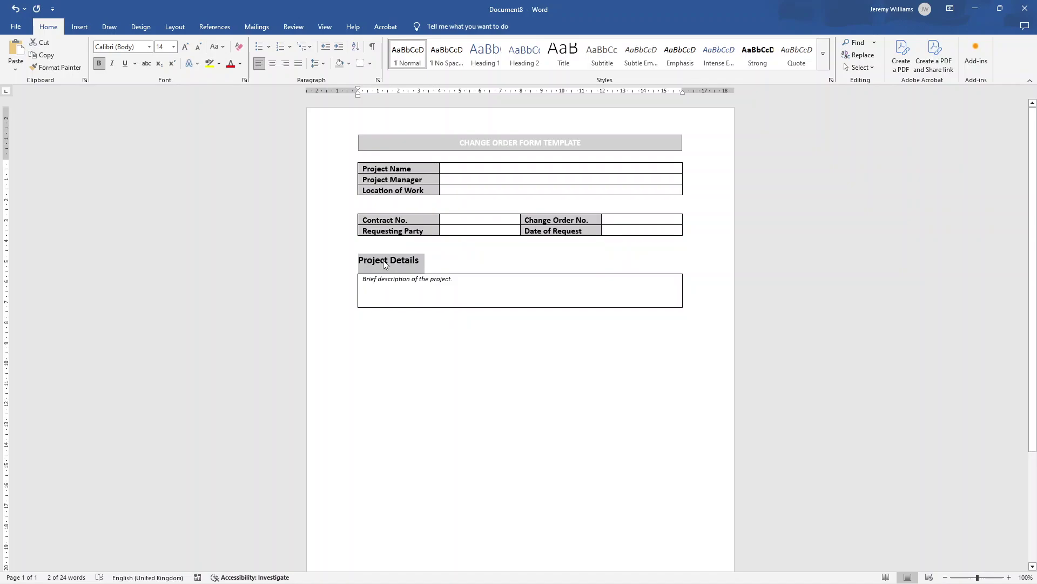
left_click(380, 324)
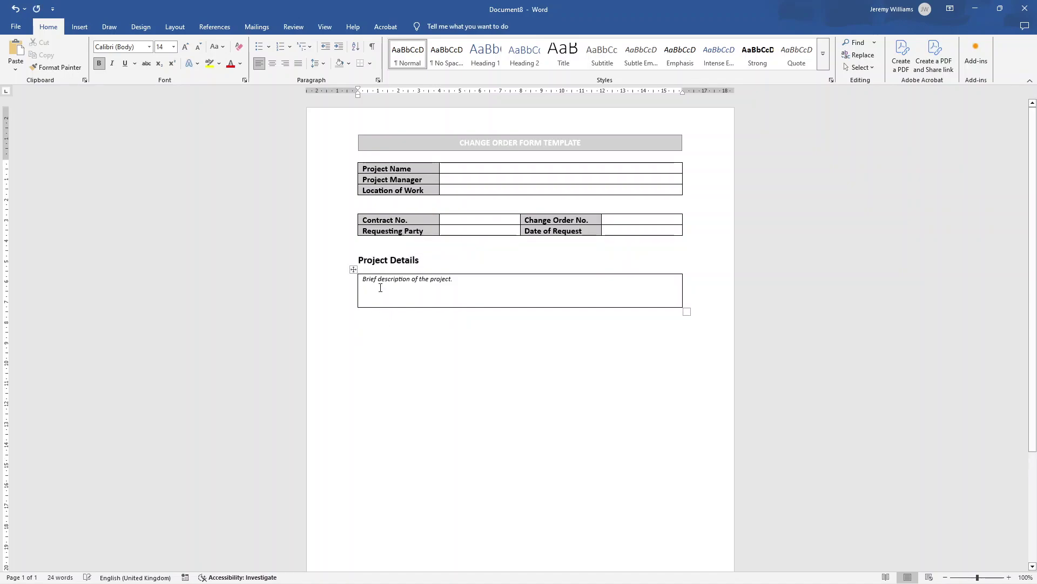
triple_click(379, 257)
key("ctrl+c")
left_click(382, 334)
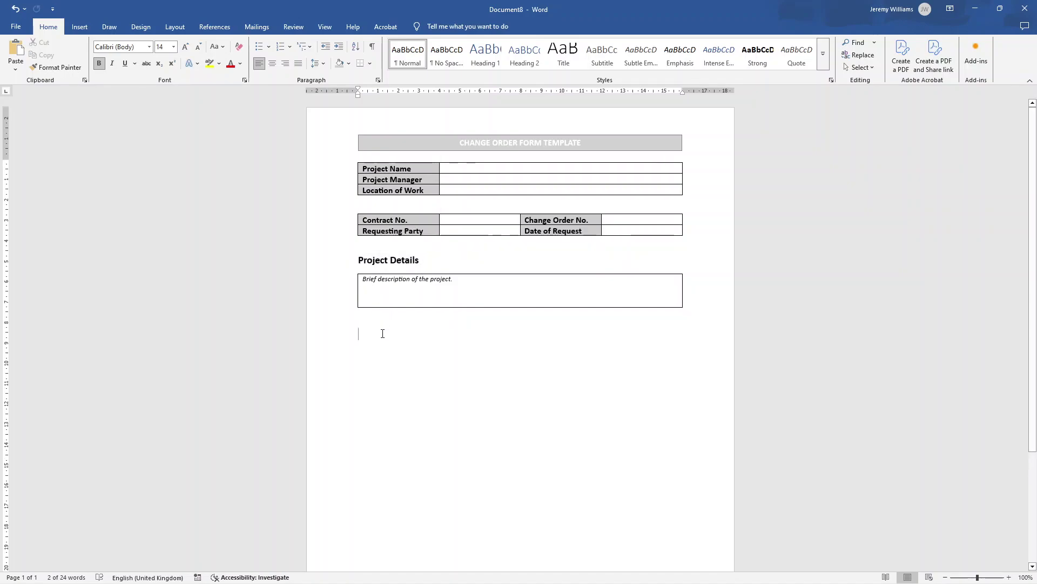
key("ctrl+v")
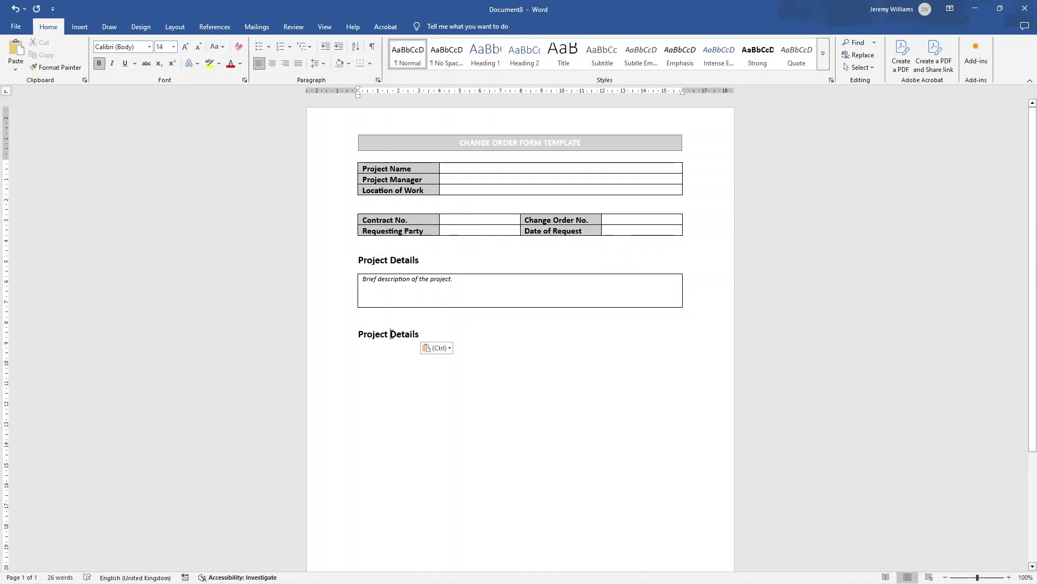
Step: Change the duplicated heading's text to "Project Change Request Overview"
triple_click(391, 334)
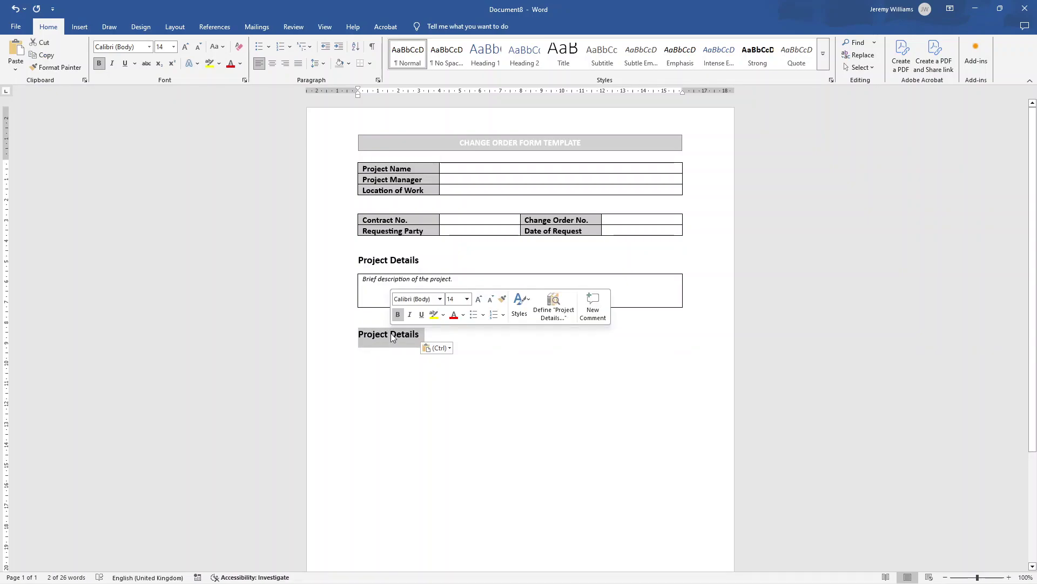
type("Project C")
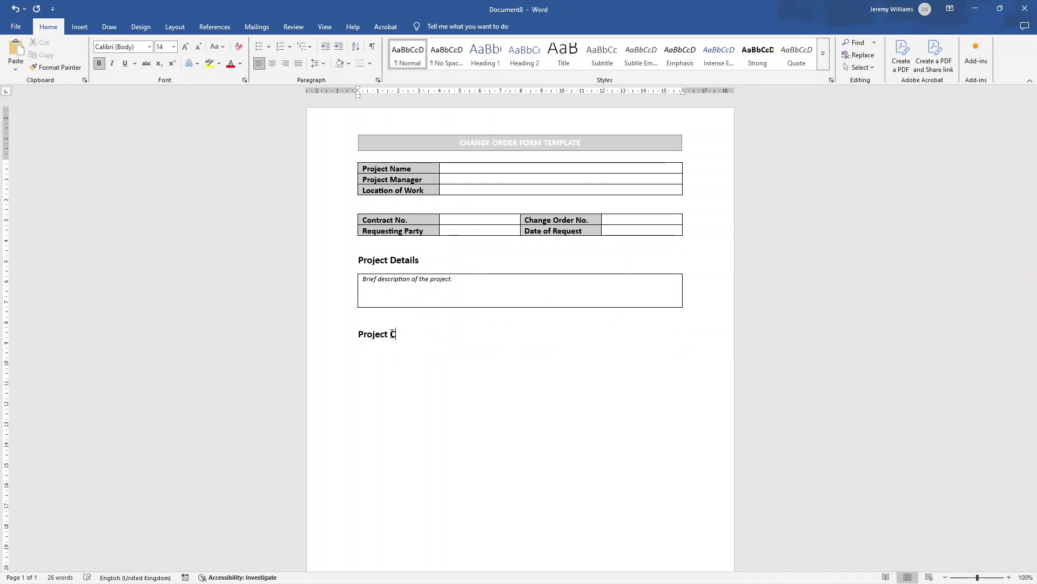
type("hnage Request Des")
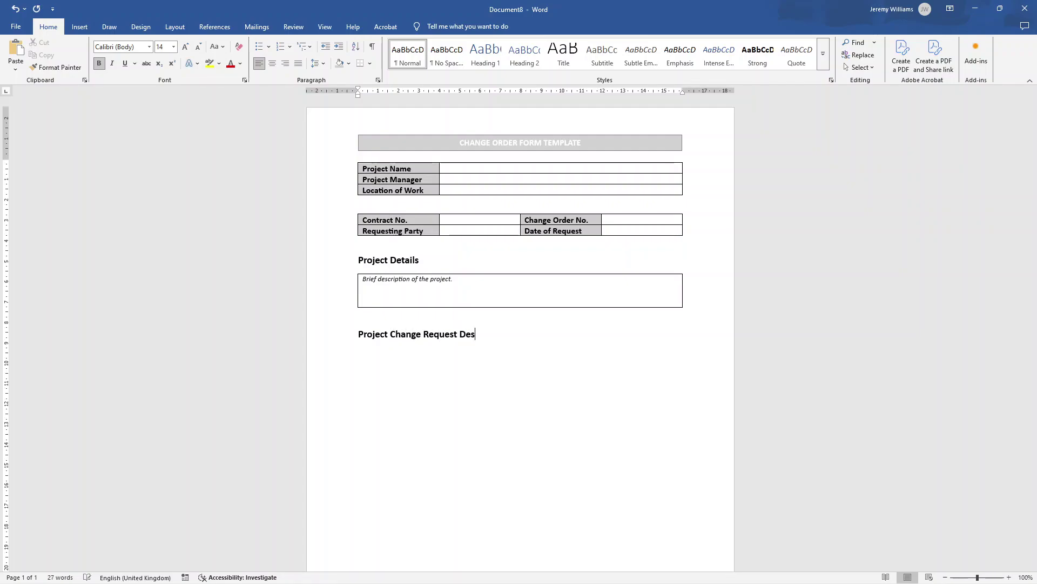
type("cription")
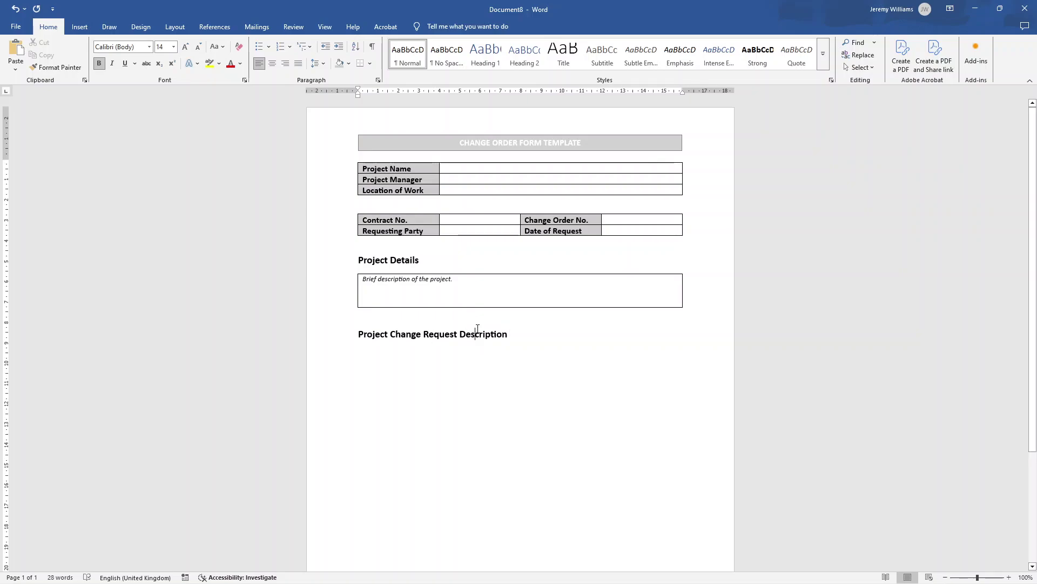
double_click(477, 329)
type("Overview")
triple_click(450, 340)
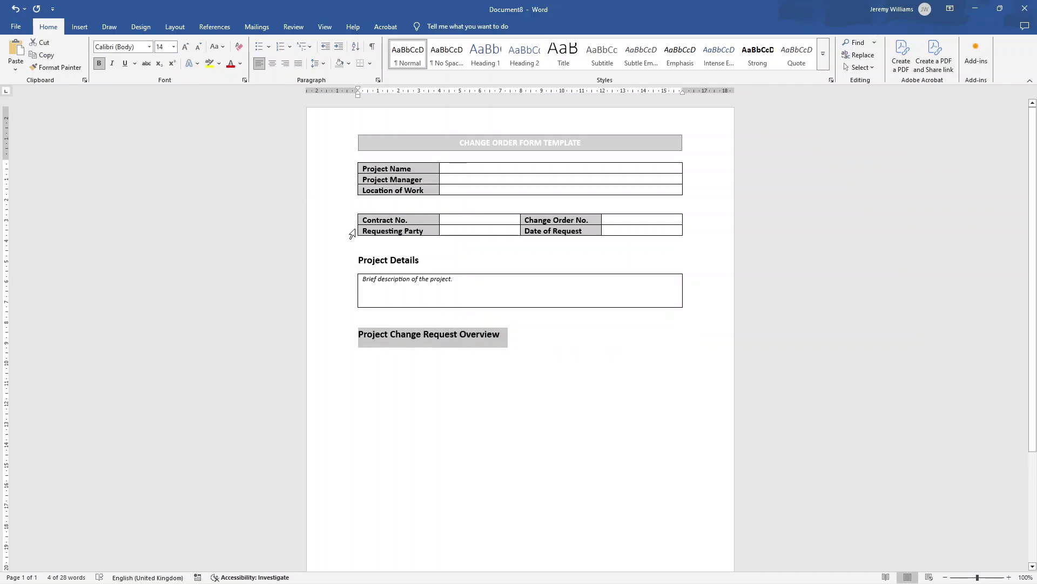
key("End")
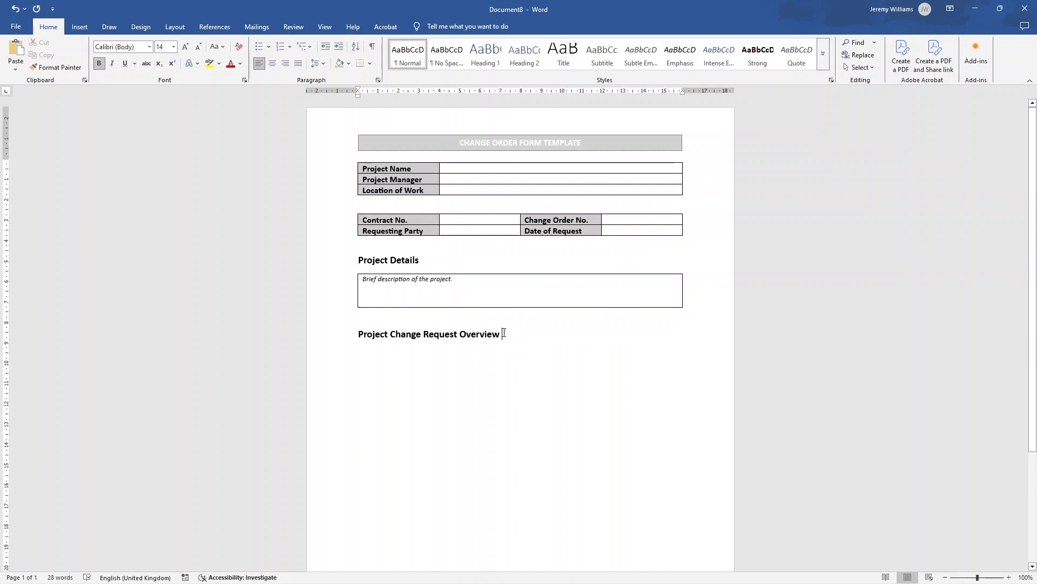
Step: Insert a table with two columns and six rows on a new line under the "Project Change Request Overview" heading
key("Return")
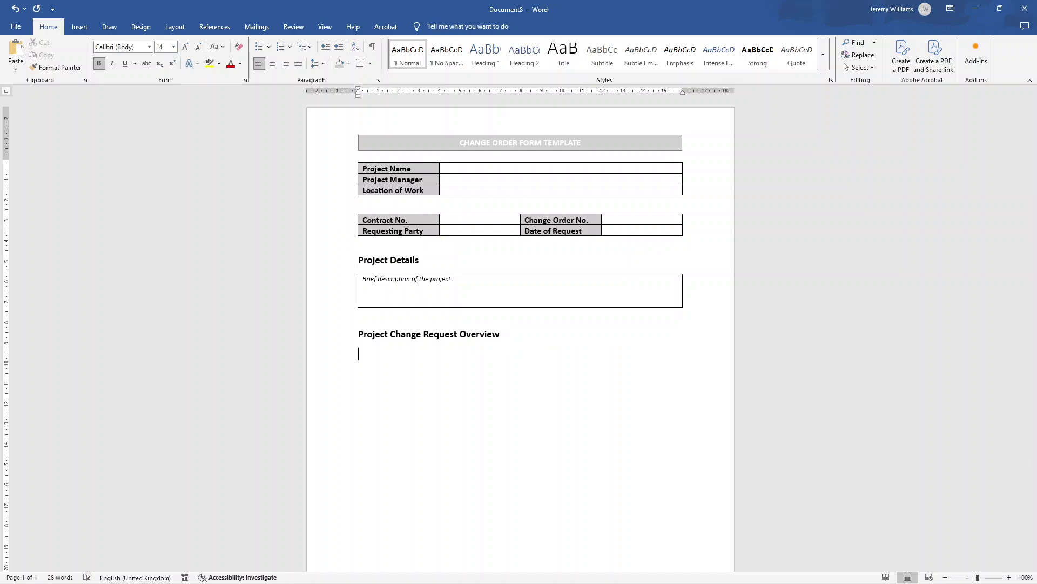
left_click(79, 27)
left_click(97, 69)
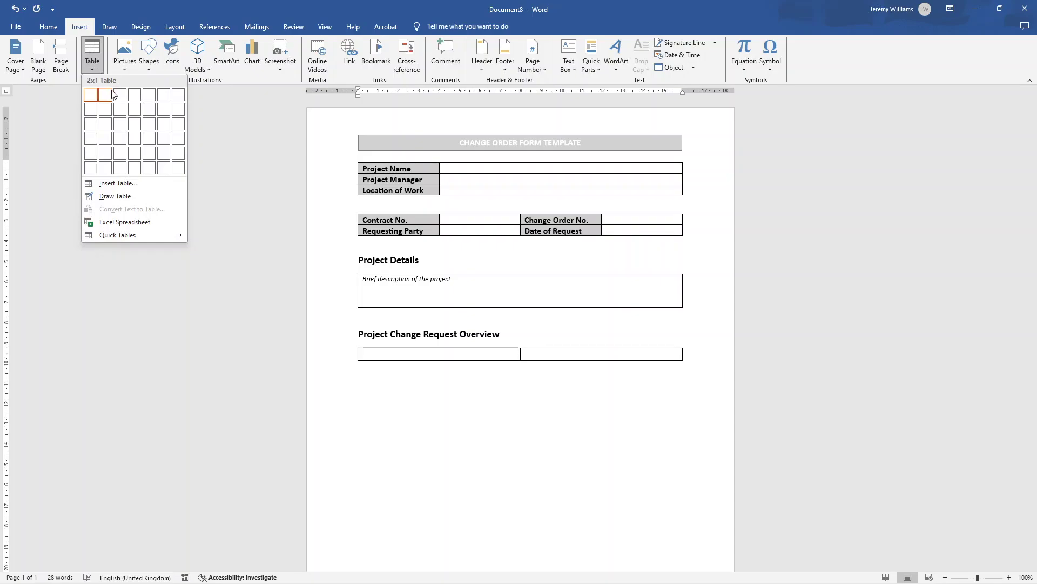
left_click(108, 167)
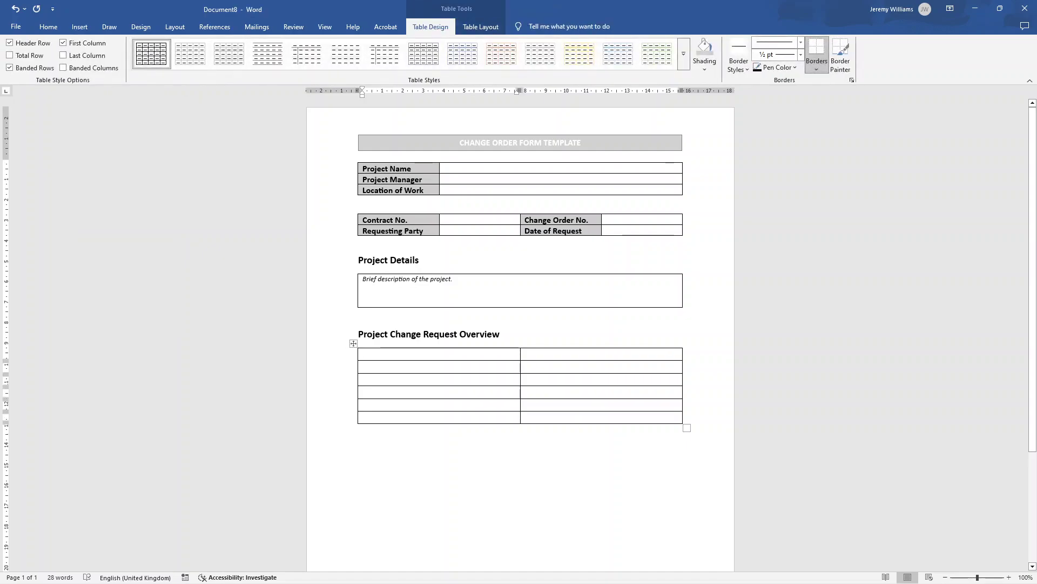
Step: Label the first three rows of the new table "Description of Changes Needed", "Reason for Change" and "Support & Justification"
type("Description")
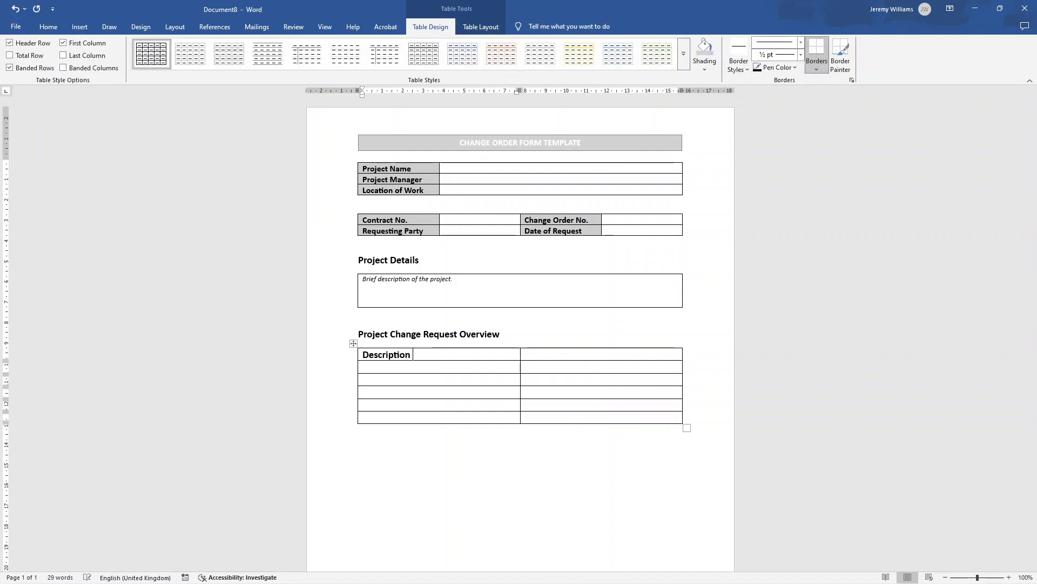
type(" of Changes")
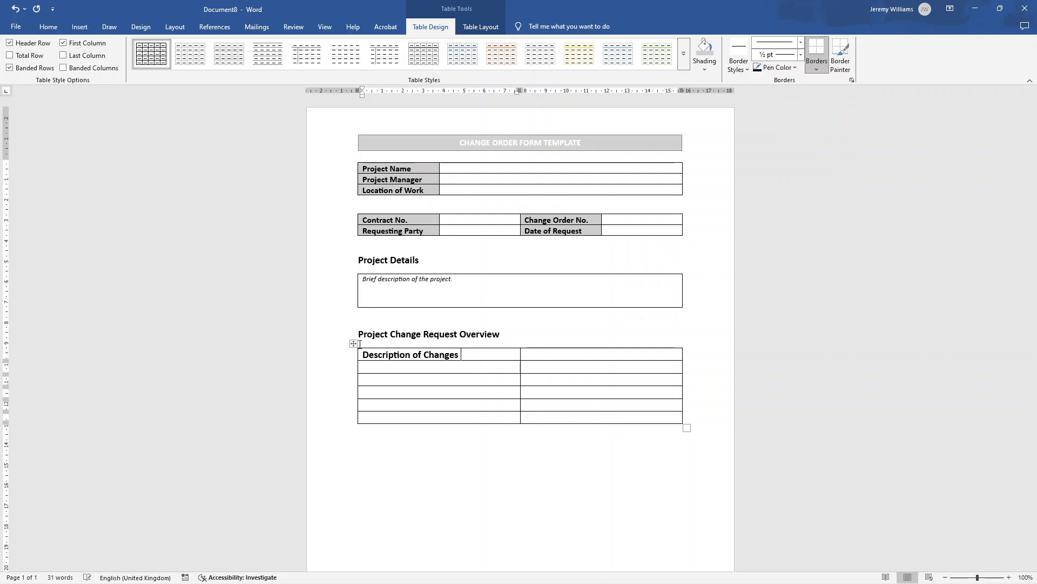
type(" Needed")
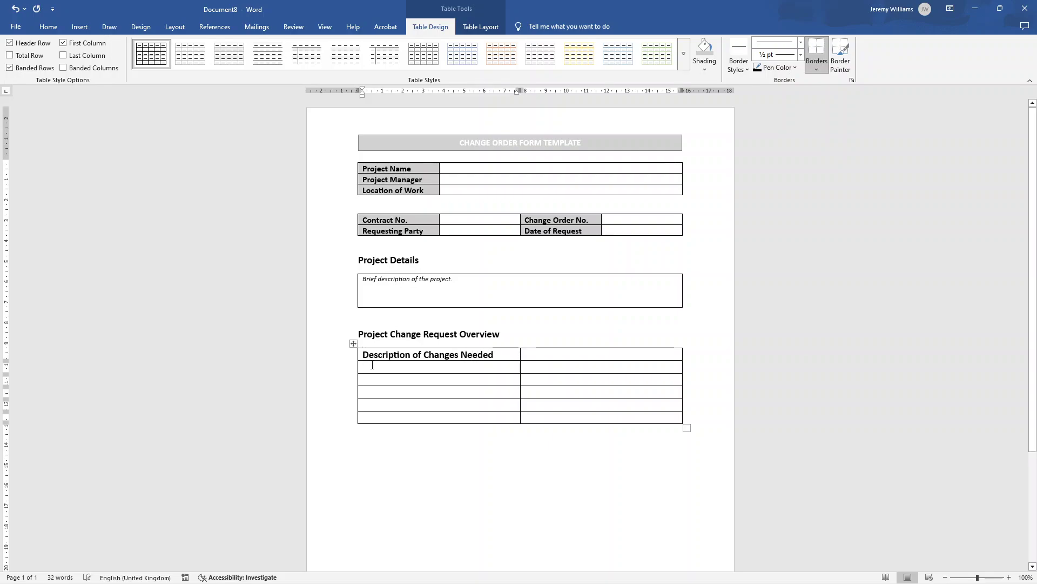
type("Reason for ")
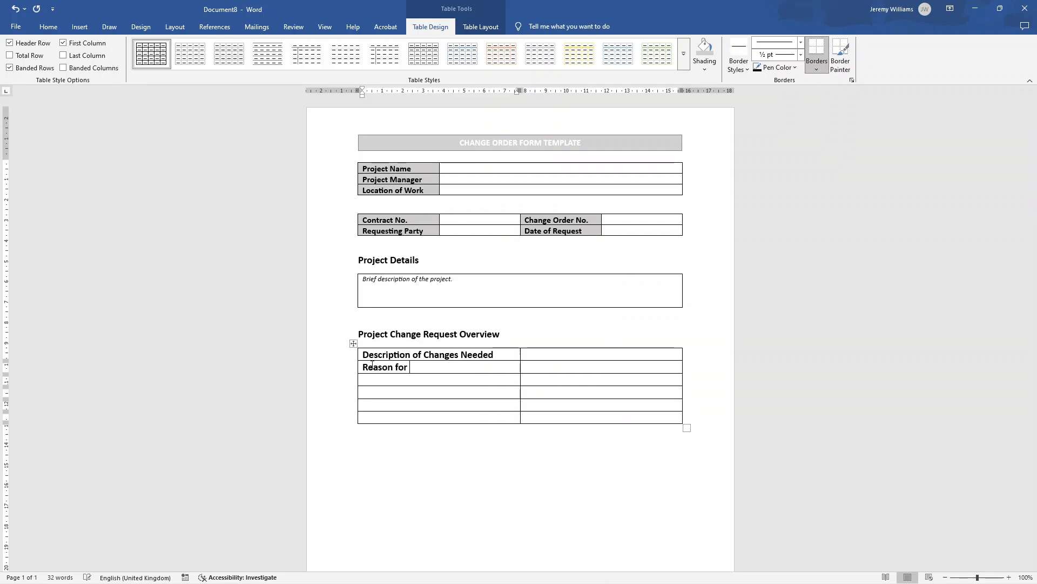
type("Change")
left_click(378, 383)
type("Support")
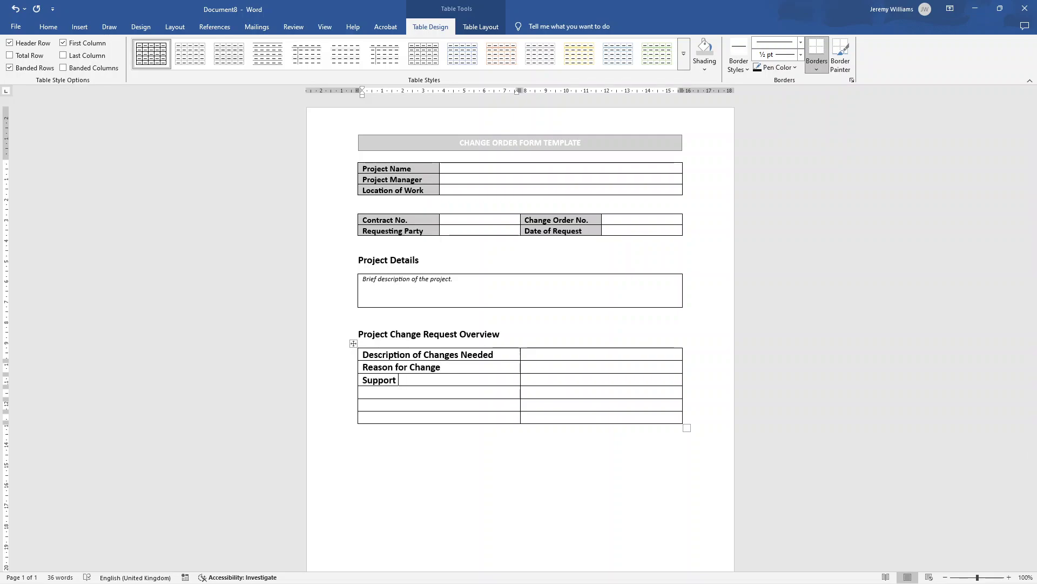
type(" & Justification ")
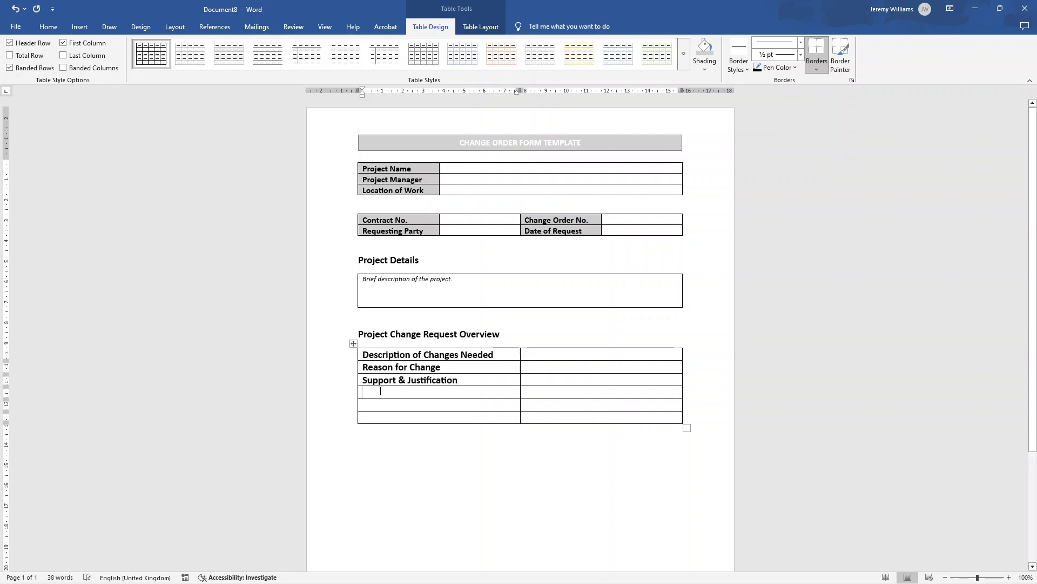
Step: Label the last three rows of the table "Specifications", "Impact of Change" and "Risk of Change/ Risk Management"
type("Specifications ")
type("Impact of C")
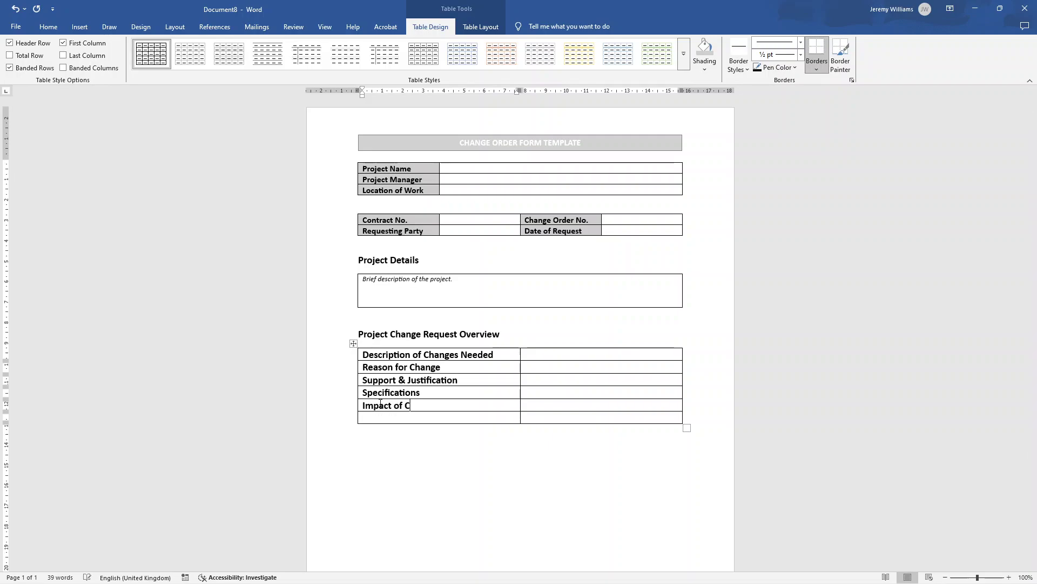
type("hange")
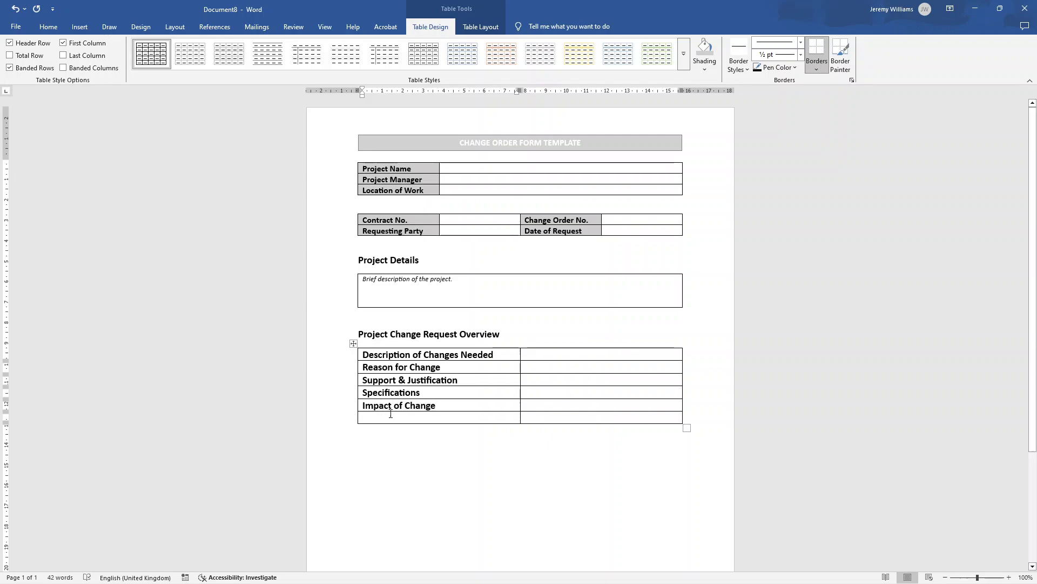
left_click(393, 415)
type("Risk of ")
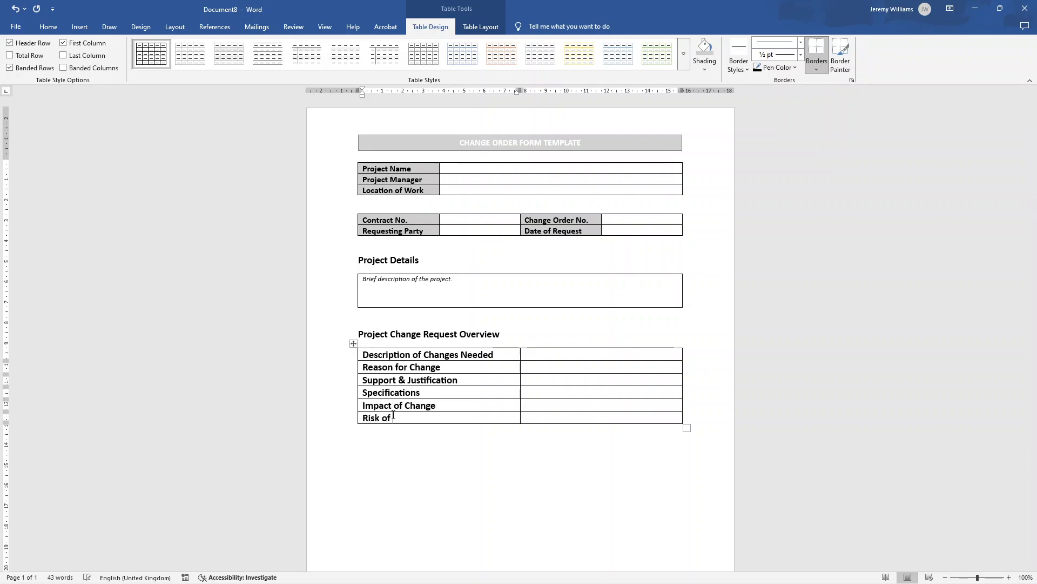
type("Change/ Risk Management")
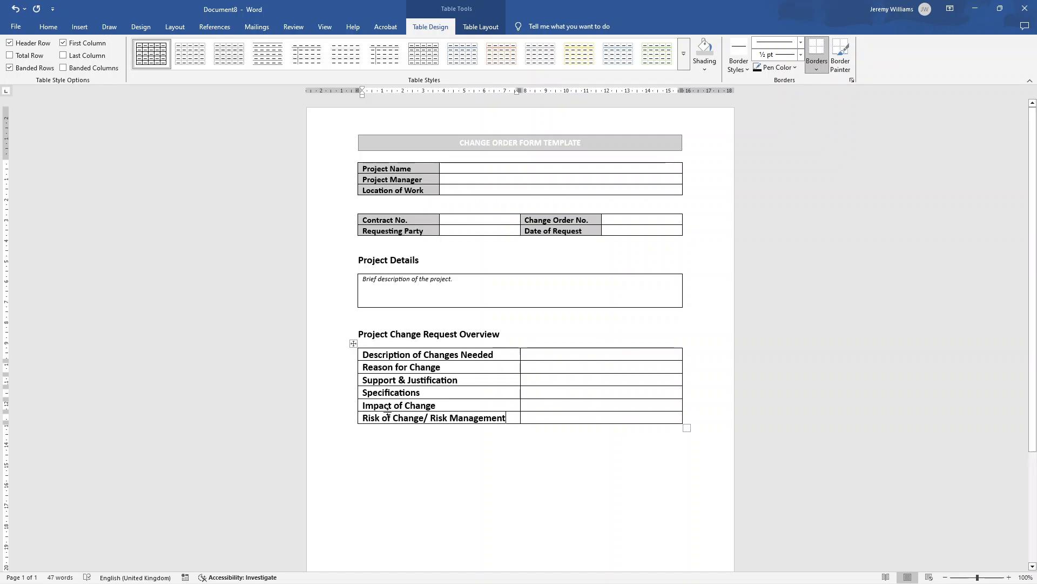
Step: Shade the label column of the change request table grey and reduce its text to 12 pt
left_click(533, 356)
left_click_drag(366, 355, 364, 431)
left_click(444, 393)
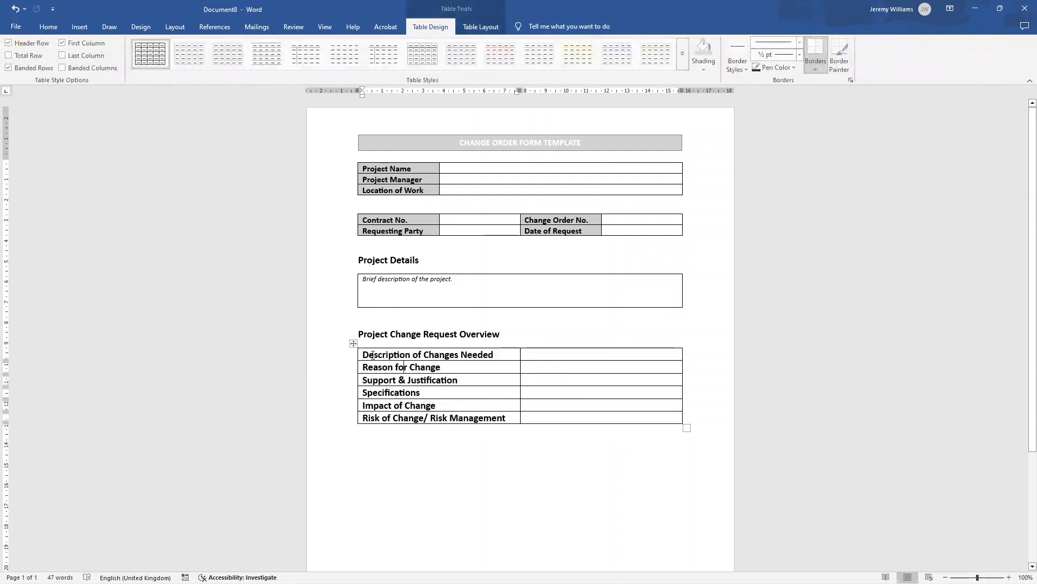
left_click_drag(366, 355, 474, 411)
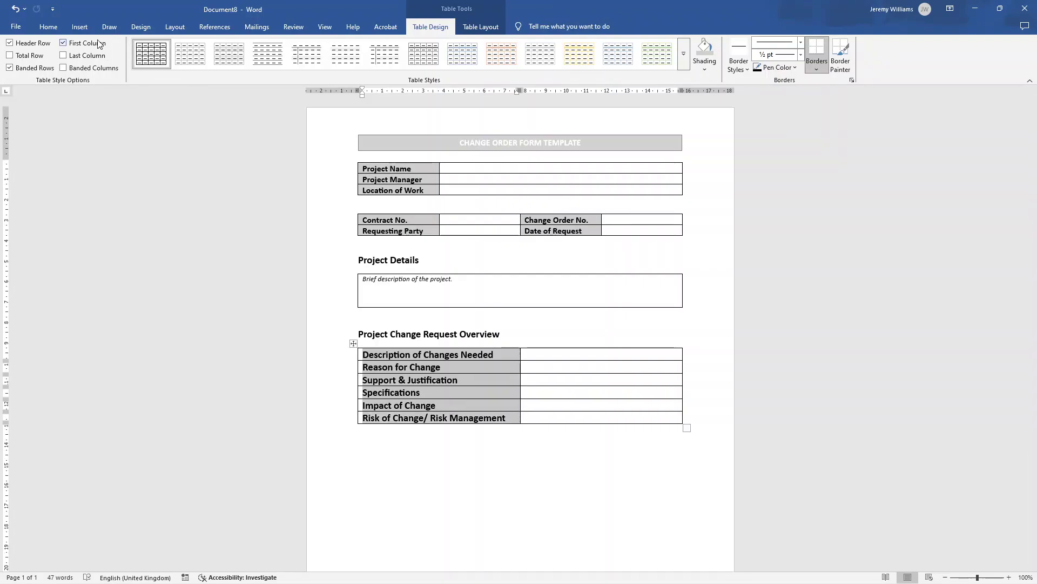
left_click(48, 26)
left_click(99, 63)
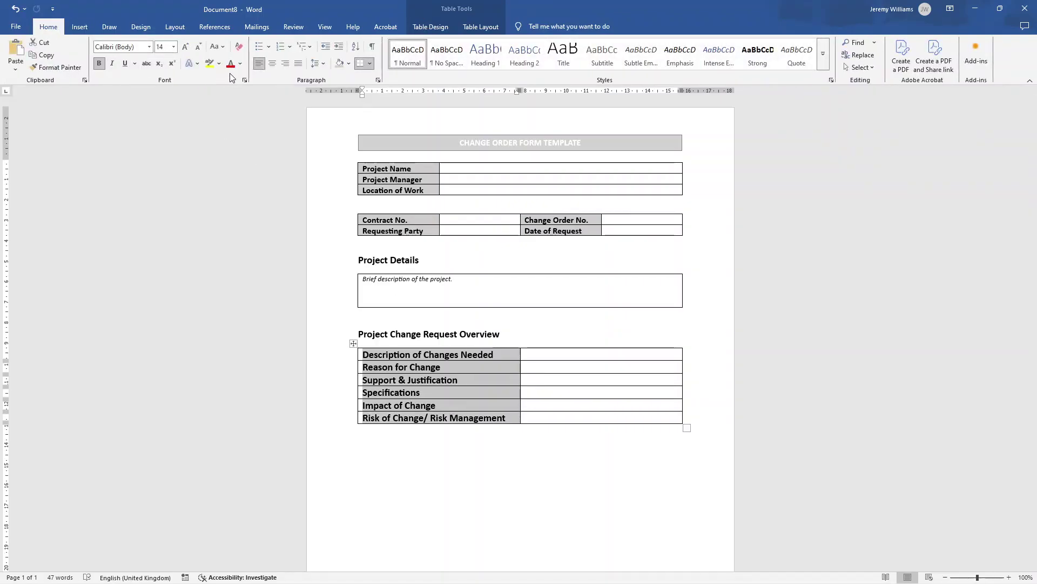
left_click(340, 64)
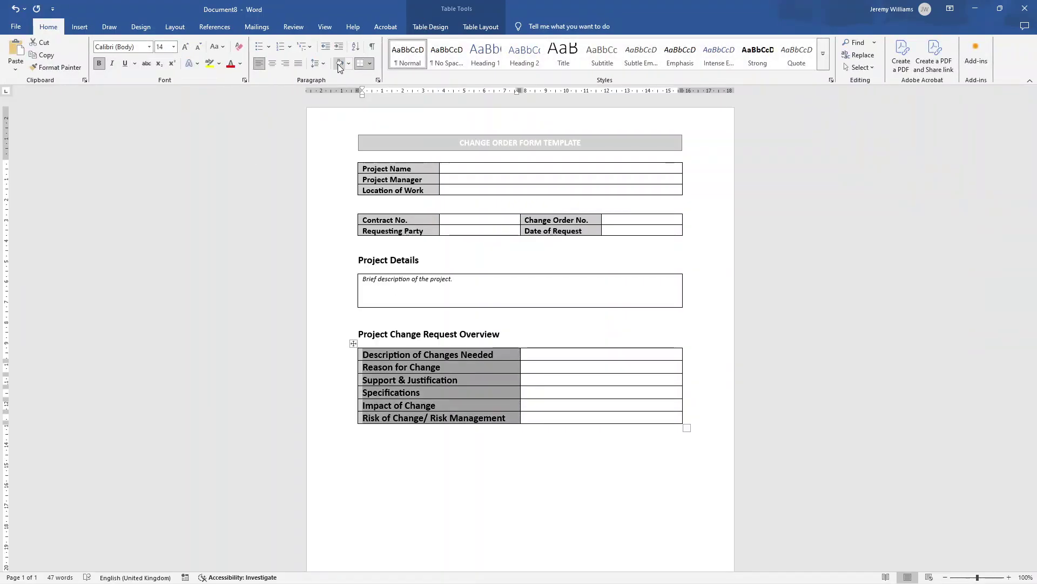
left_click(199, 46)
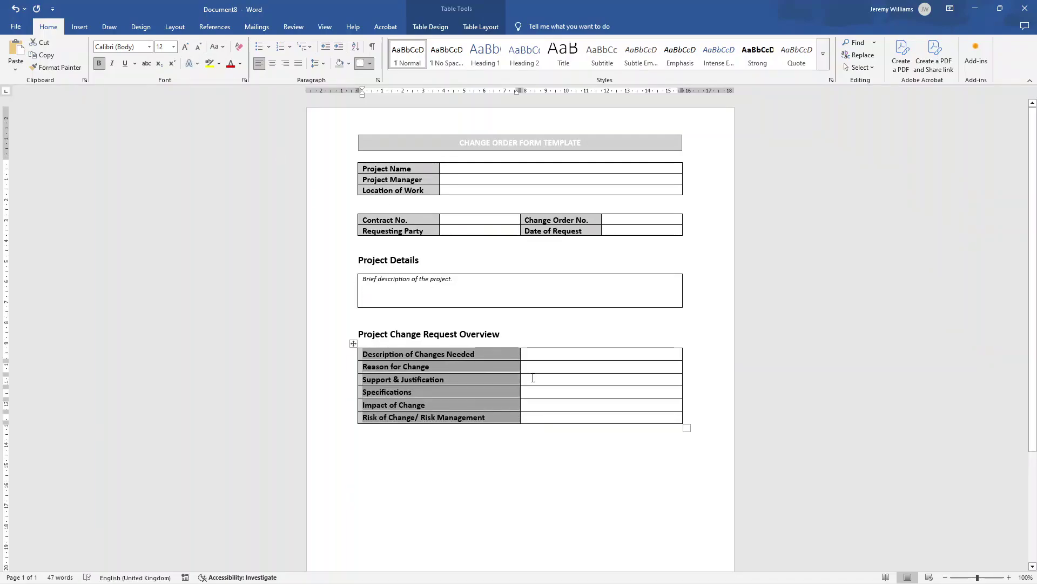
Step: Enlarge all six rows of the change request table by adding two blank lines in each answer cell
left_click(539, 354)
key("Return")
key("Return")
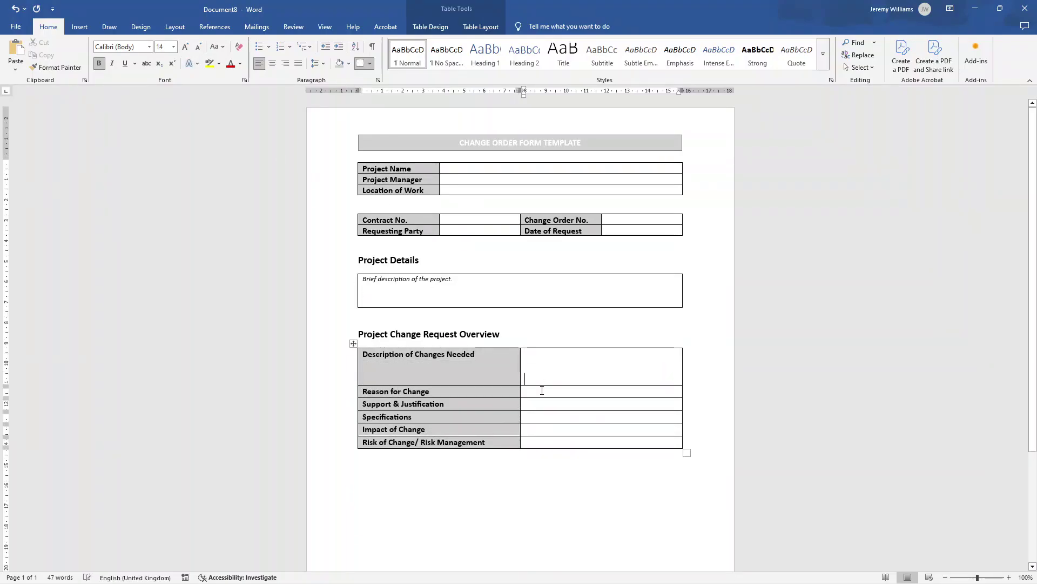
left_click(537, 391)
key("Return")
key("Return")
left_click(538, 430)
key("Return")
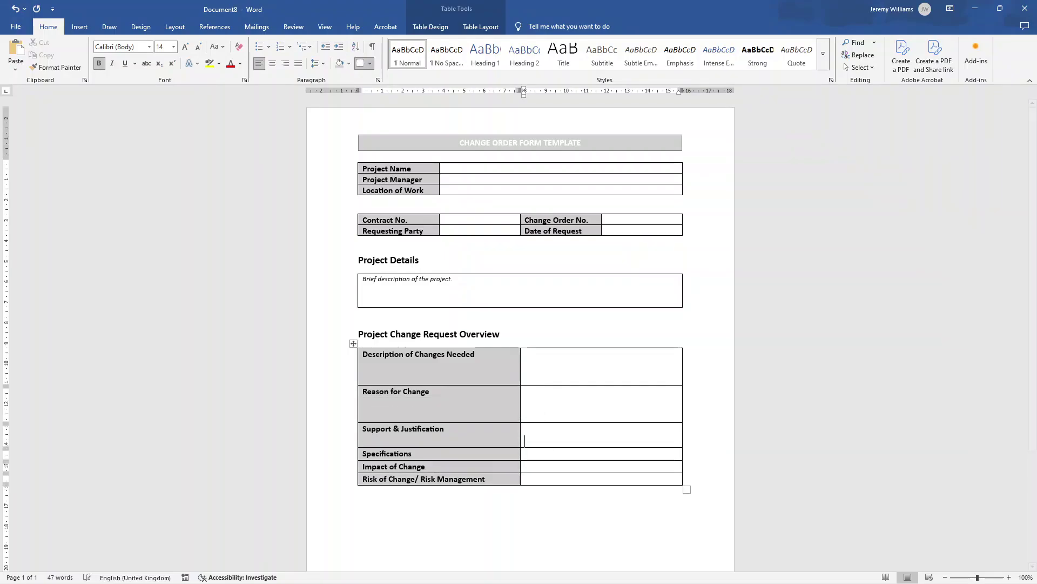
key("Return")
left_click(541, 466)
key("Return")
key("Return")
left_click(541, 503)
key("Return")
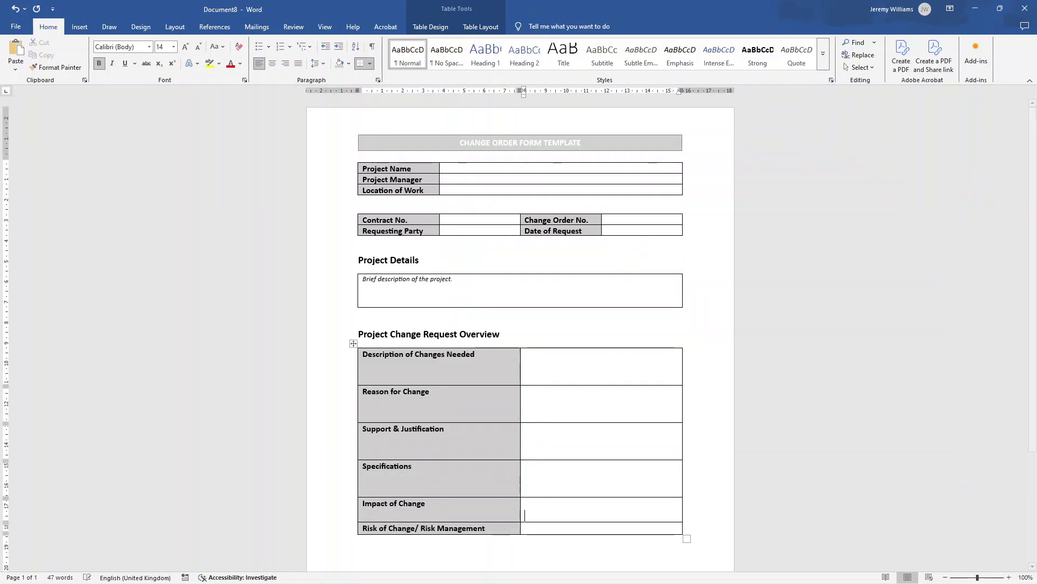
key("Return")
left_click(539, 540)
key("Return")
key("Return")
Step: Add blank lines below the change request table until the text cursor reaches a second page
scroll(771, 417, "down", 3)
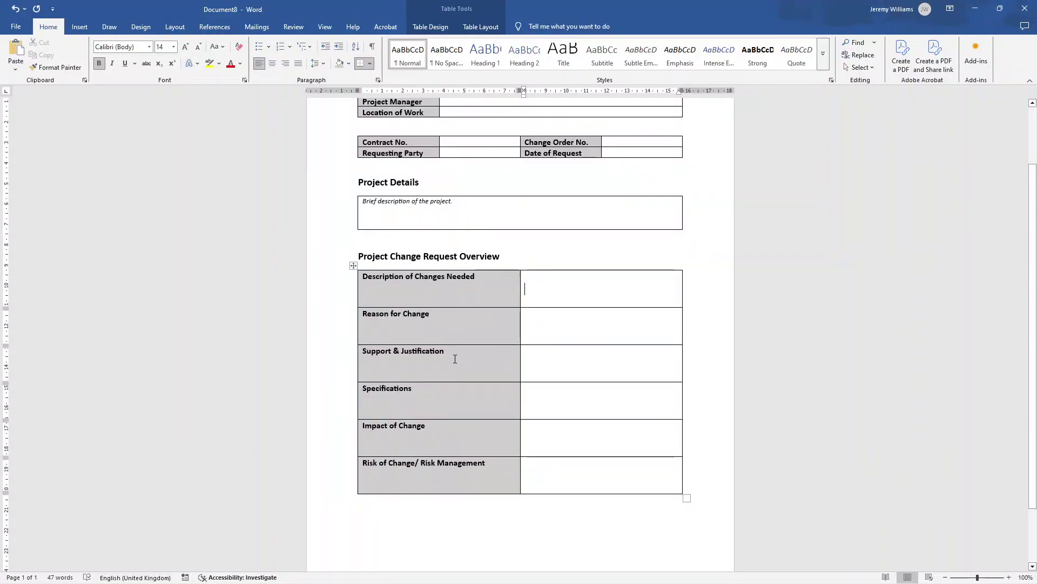
scroll(405, 439, "down", 3)
left_click(405, 441)
key("Return")
key("Return")
key("Return")
key("Return")
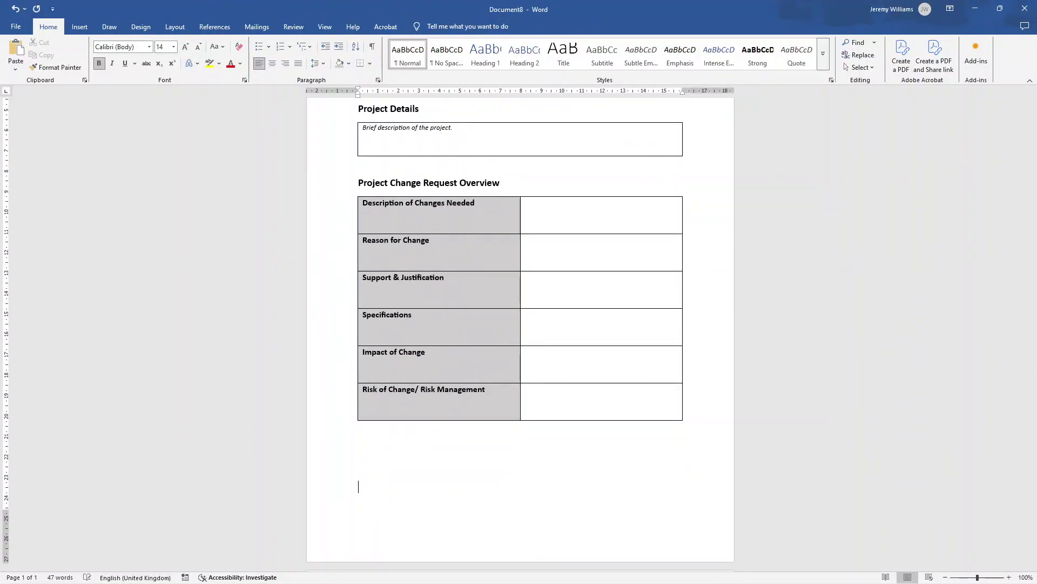
scroll(449, 328, "down", 5)
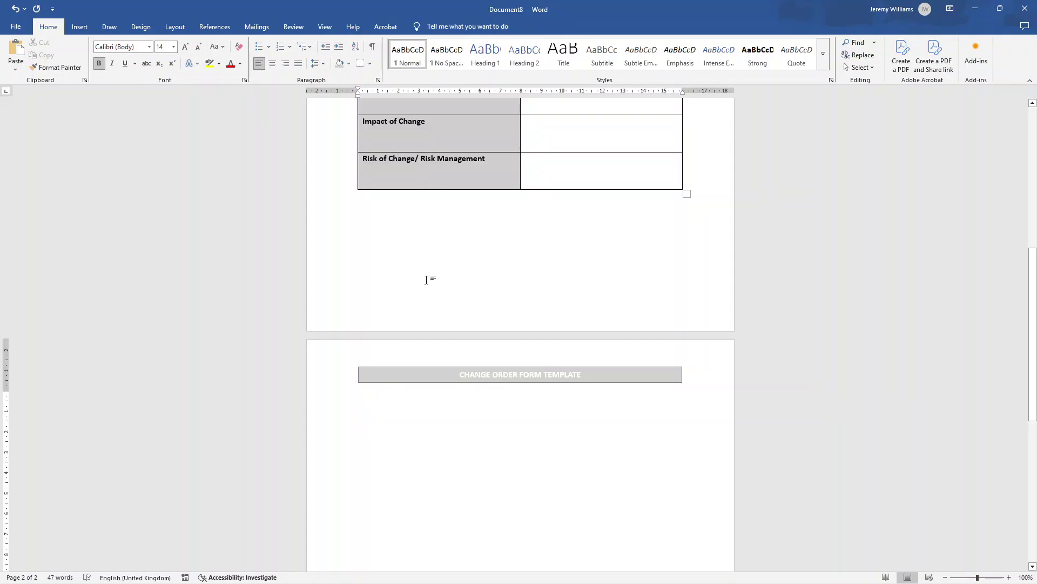
Step: Insert a simple text box at the second page's left margin below the banner, about 5.27 cm high and 7.91 cm wide
left_click(79, 27)
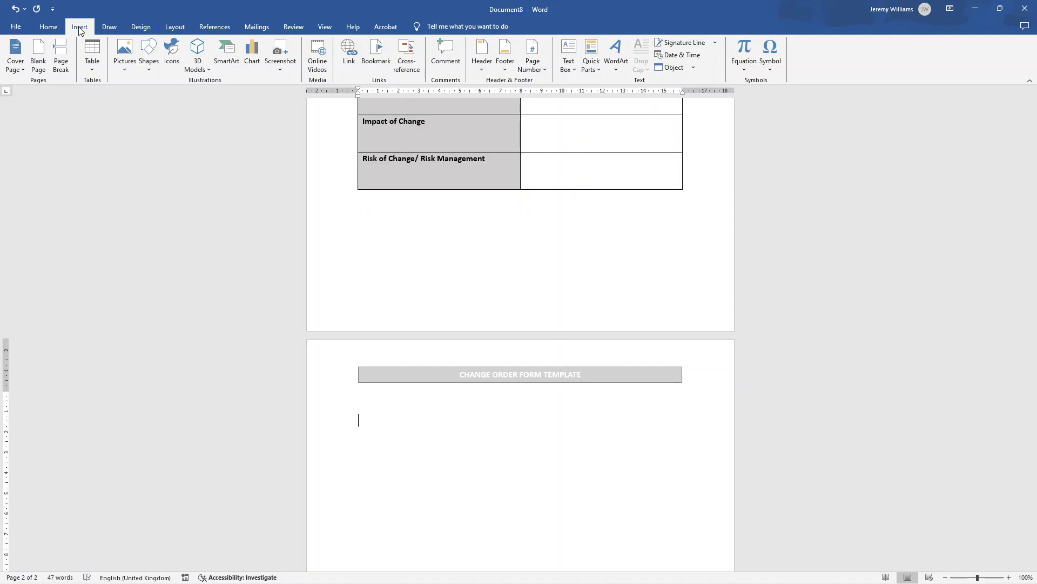
left_click(567, 65)
left_click(602, 126)
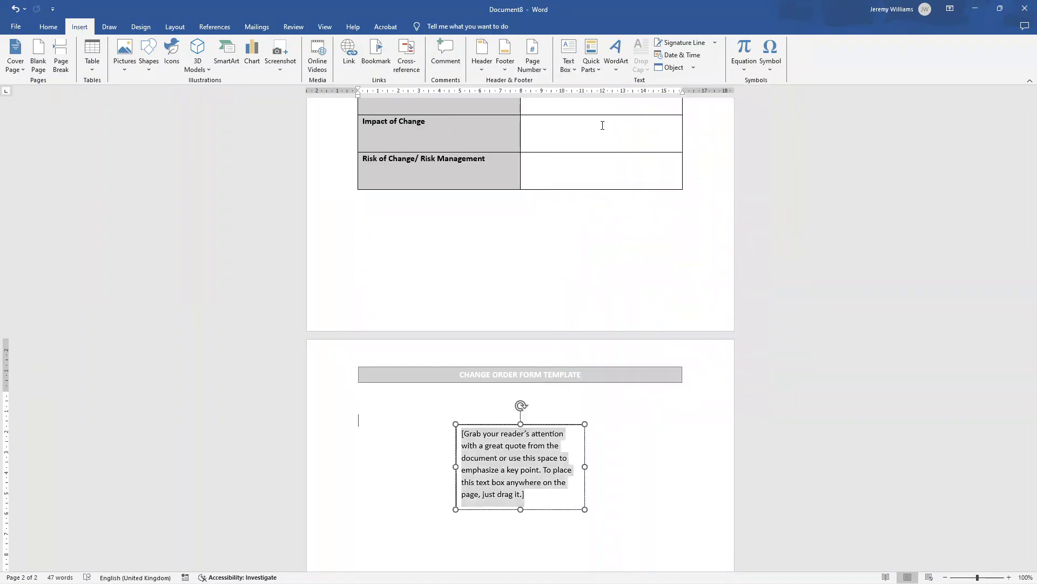
left_click_drag(490, 424, 393, 409)
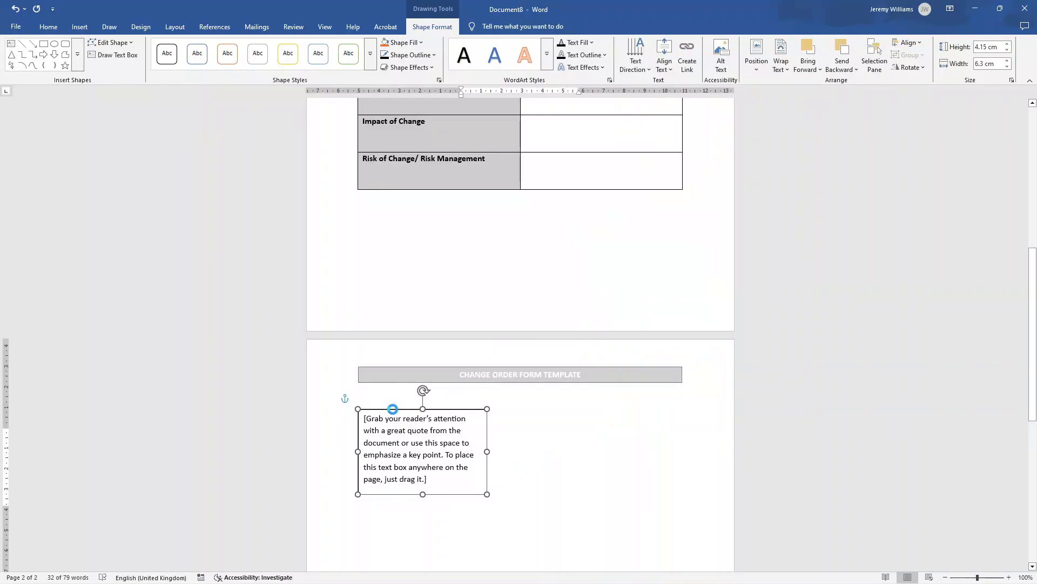
left_click_drag(487, 493, 520, 516)
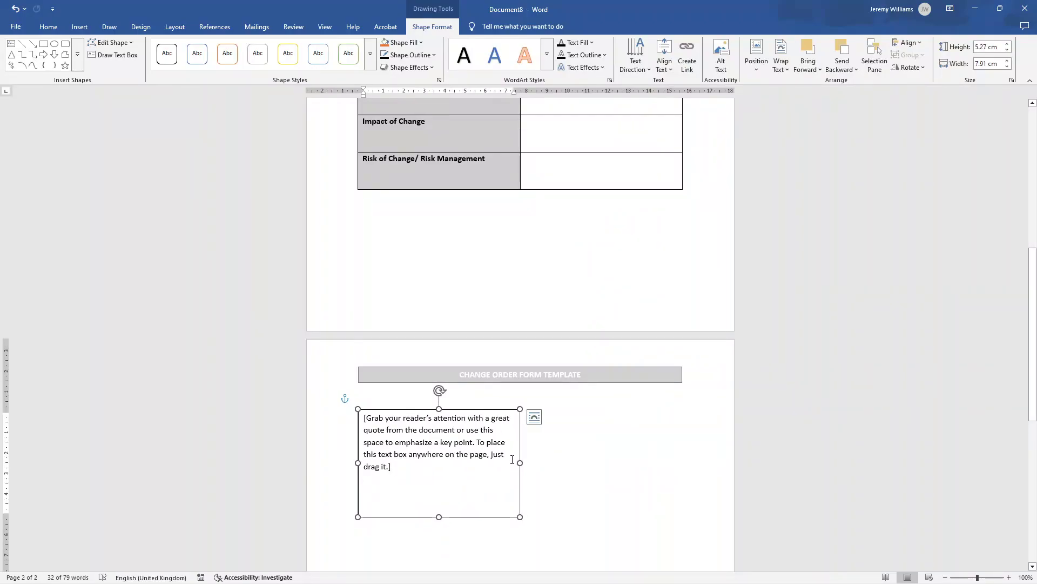
Step: Replace the text box's placeholder text with a table of two columns and four rows
left_click(440, 441)
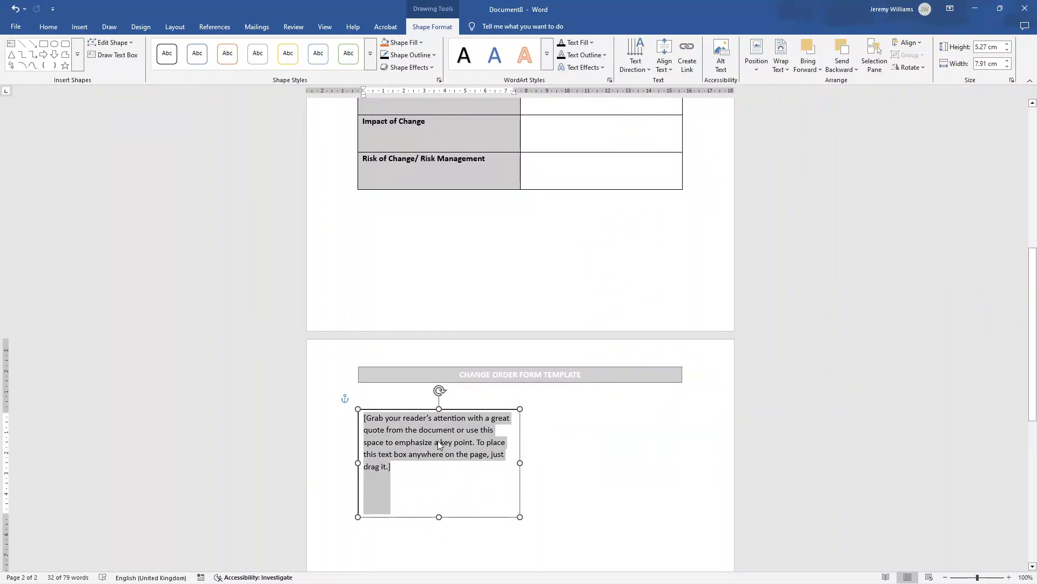
key("Delete")
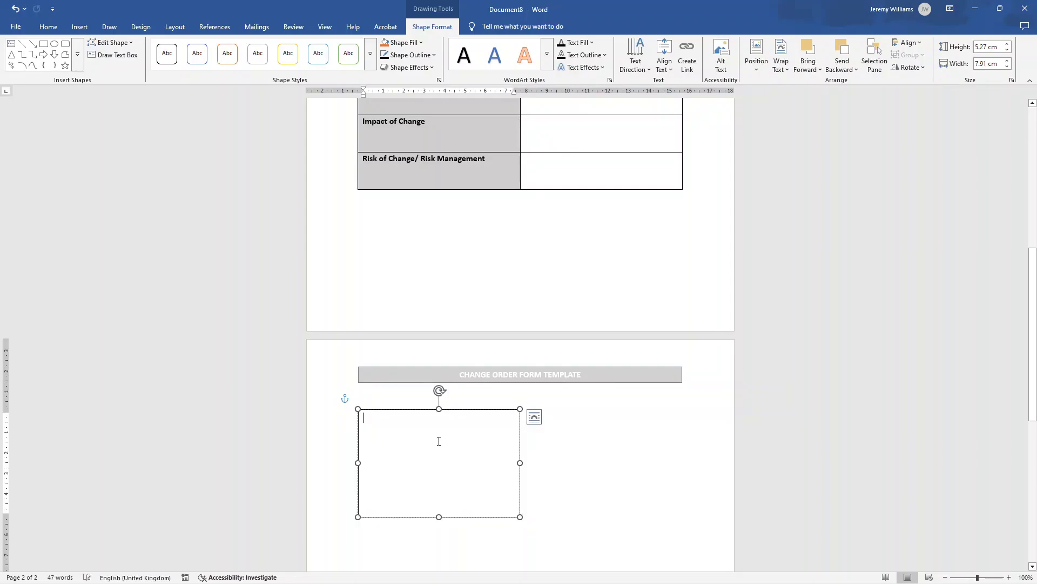
left_click(82, 27)
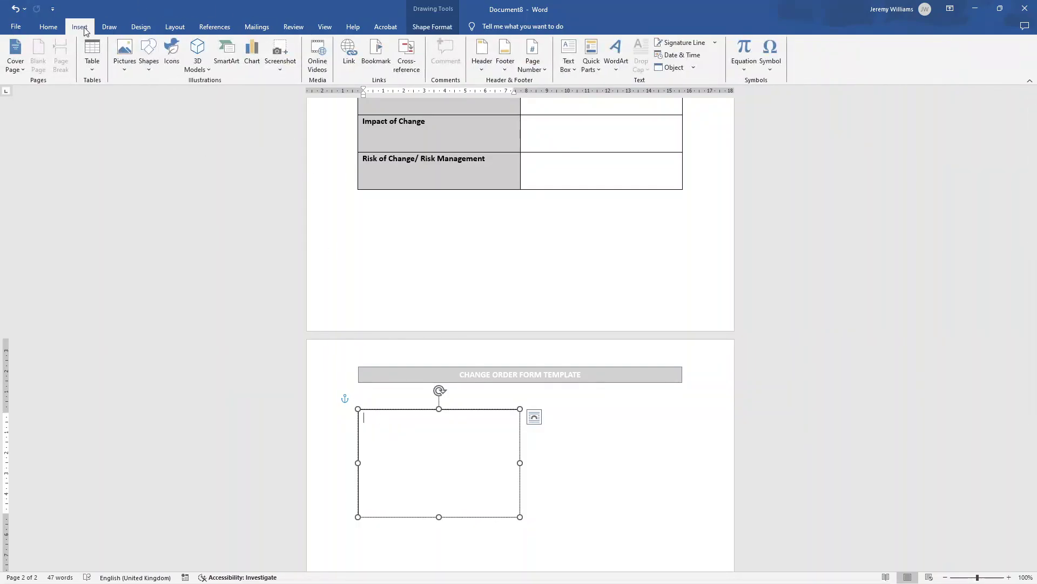
left_click(90, 63)
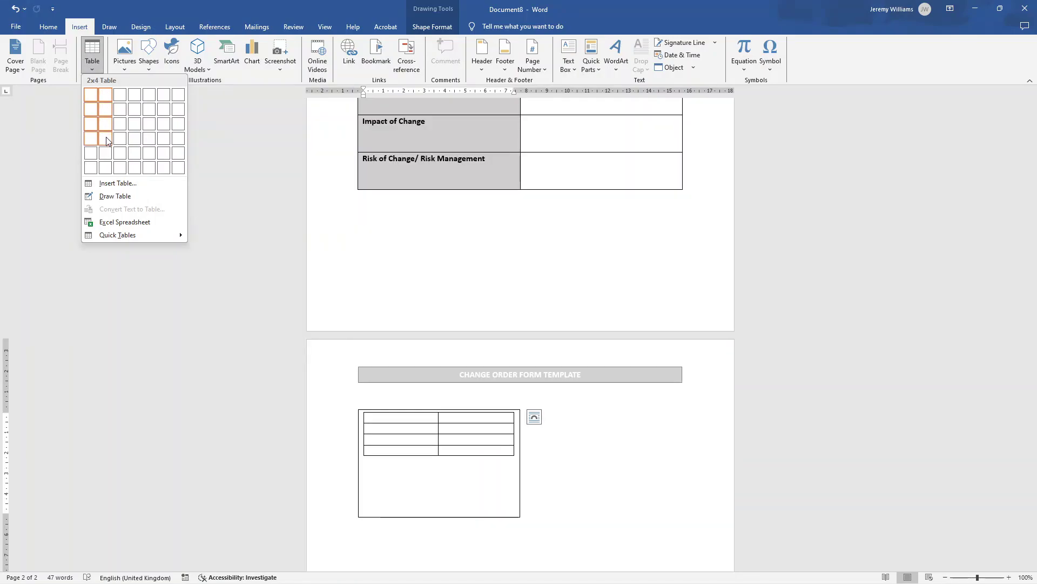
left_click(106, 138)
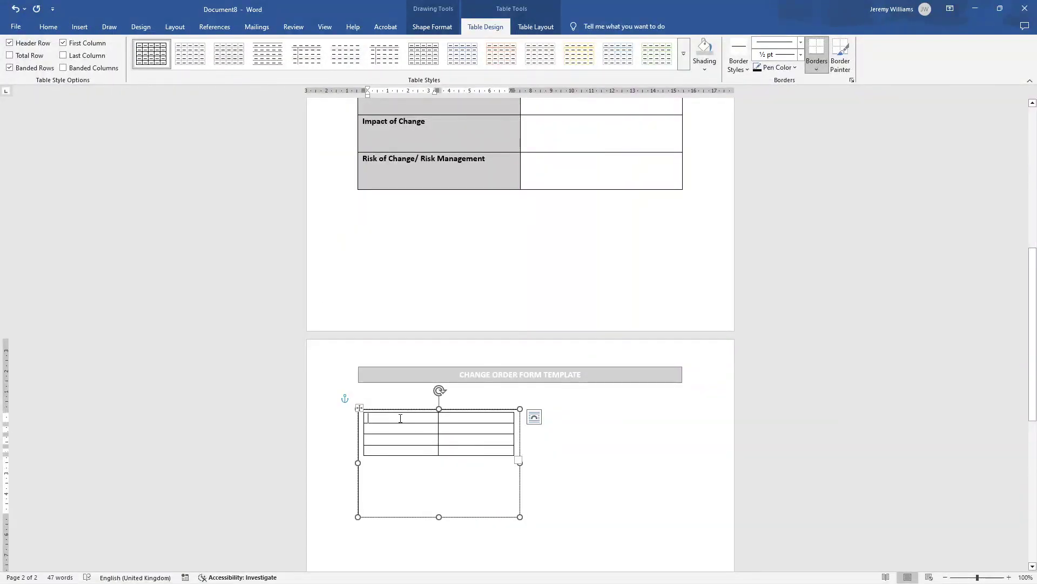
Step: Label the first two rows of the text box table "Original Price" and "Net Changes of Previous Change Orders"
type("Or")
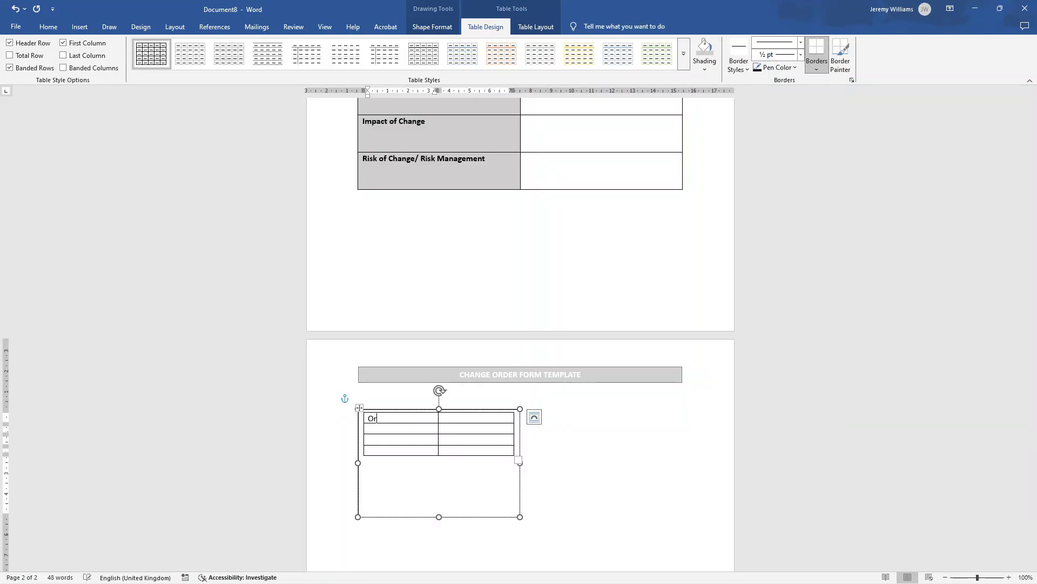
type("ogiiginal Price")
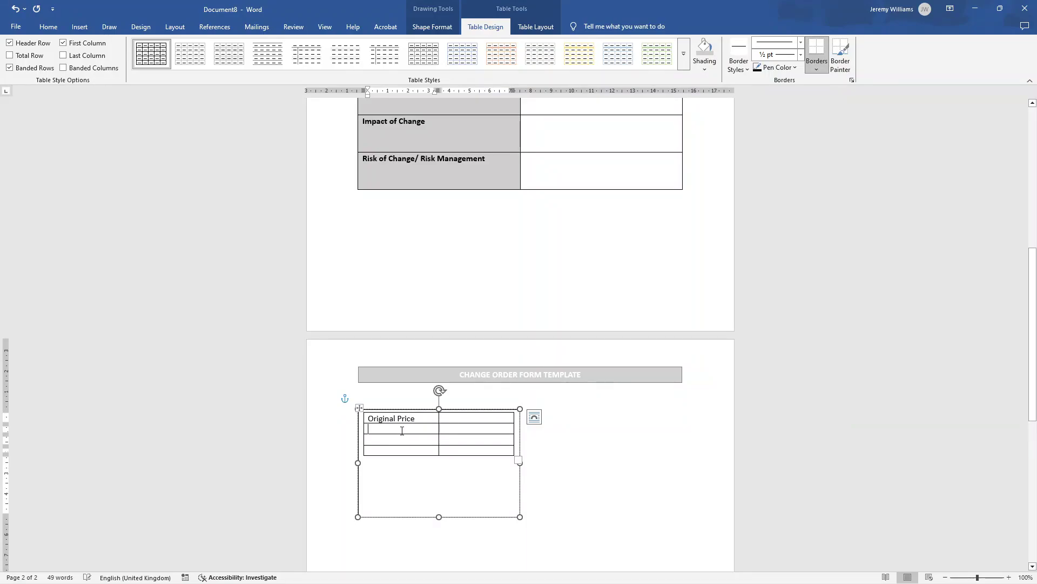
type("Net Changes")
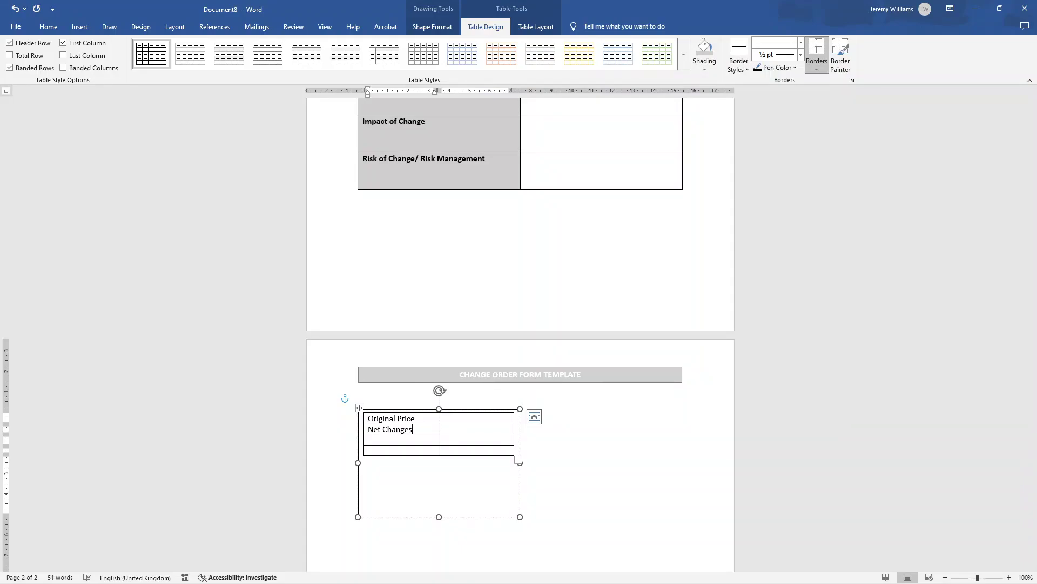
type(" of Previo")
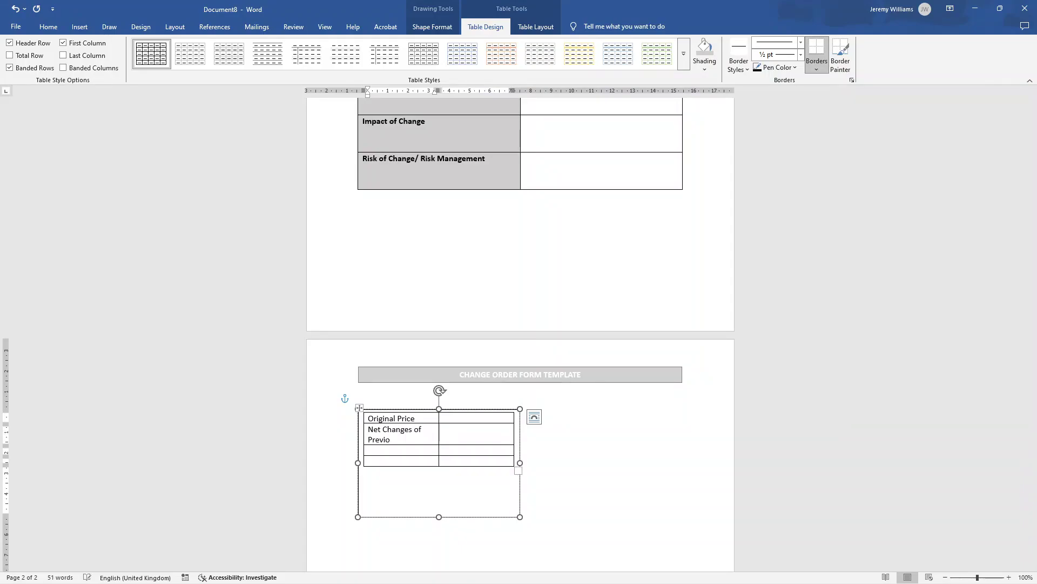
type("us Change IOrders")
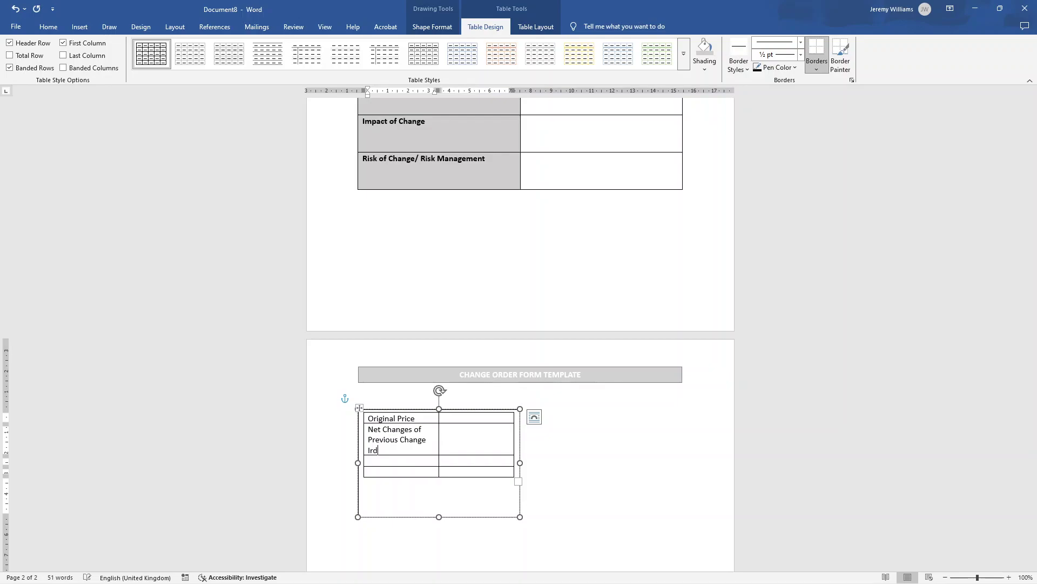
key("BackSpace")
Step: Label the last two rows of the text box table "Net Increase/Decrease" and "Total Contract Price with Approved Changes"
left_click(382, 461)
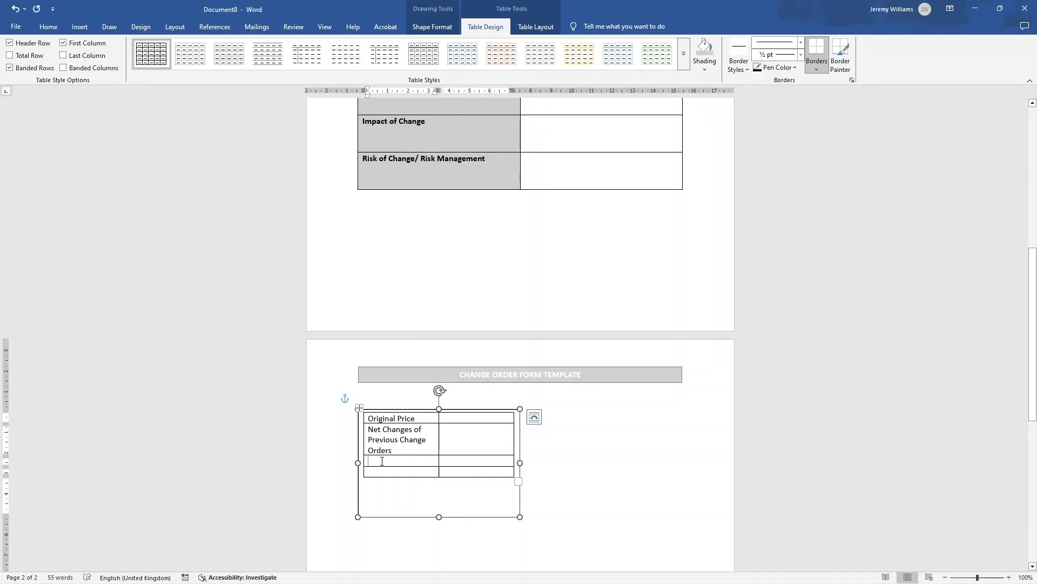
type("Net Increase/")
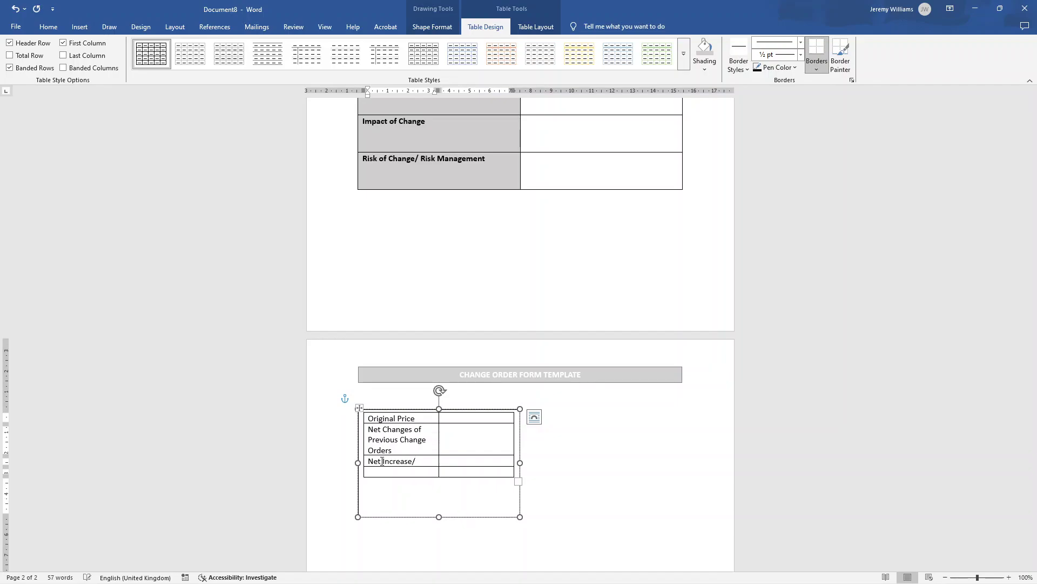
type("Descrease")
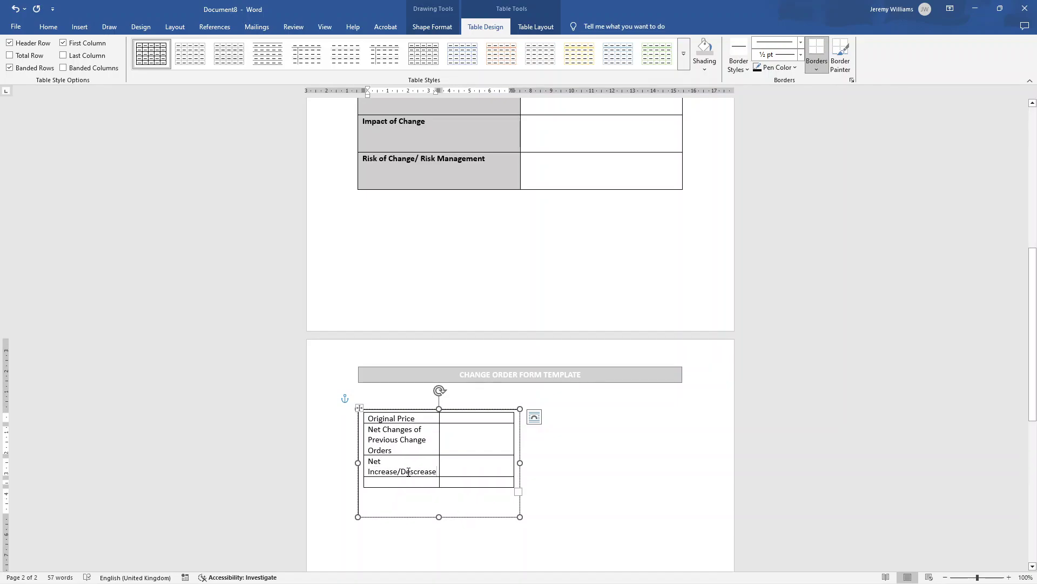
right_click(411, 471)
left_click(411, 244)
type("Total Contract")
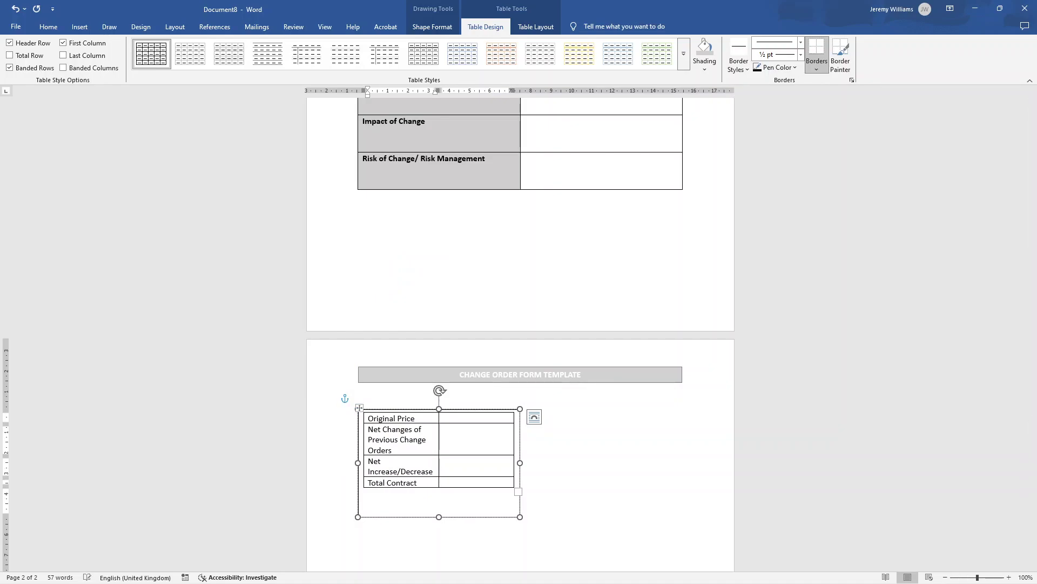
type(" PRrice with")
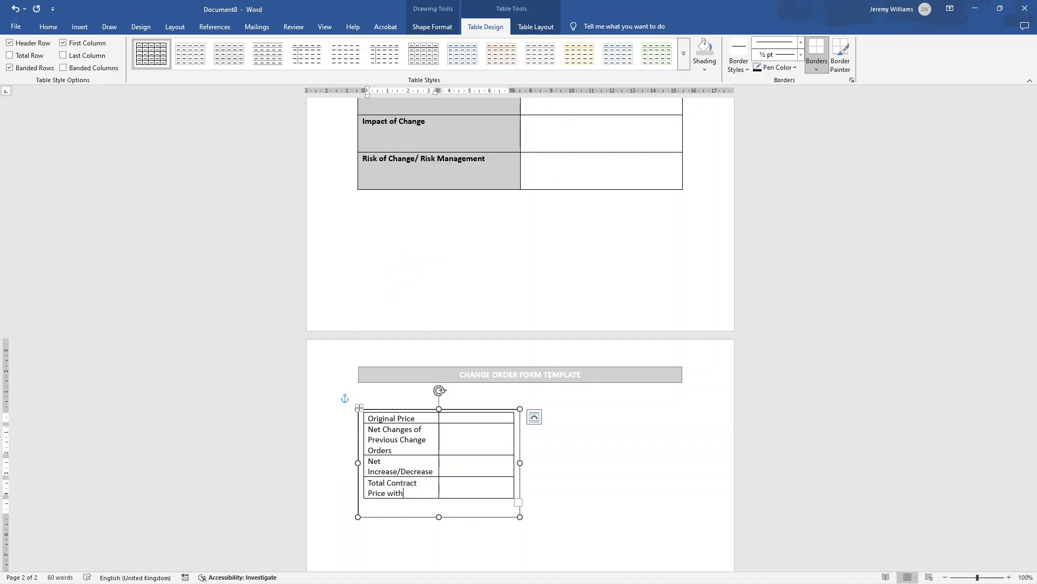
type(" Approved Changes")
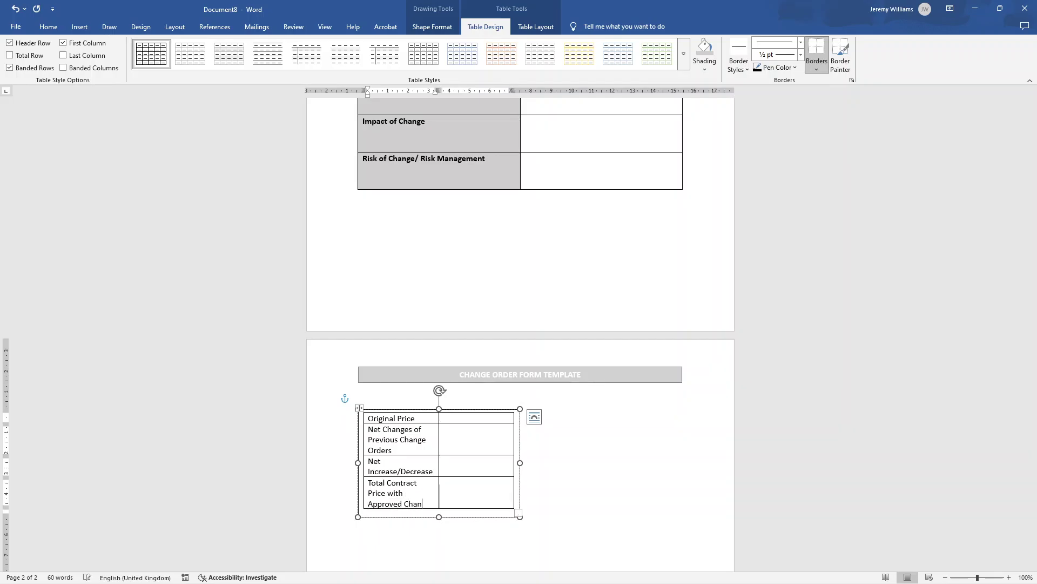
Step: Add the heading "Change in Contract Price" on a new line above the table inside the text box
left_click(365, 418)
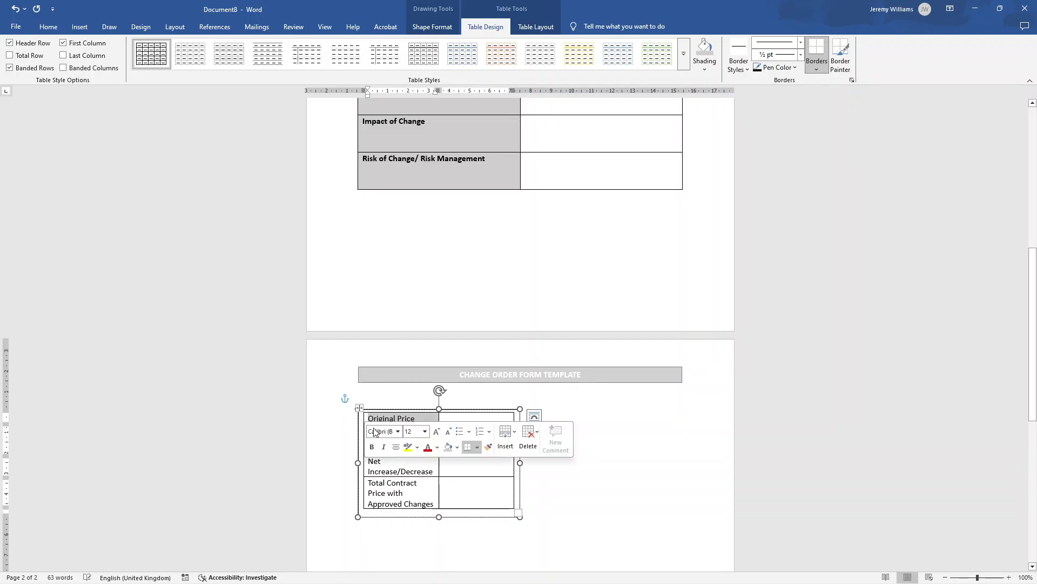
left_click(380, 517)
left_click(360, 406)
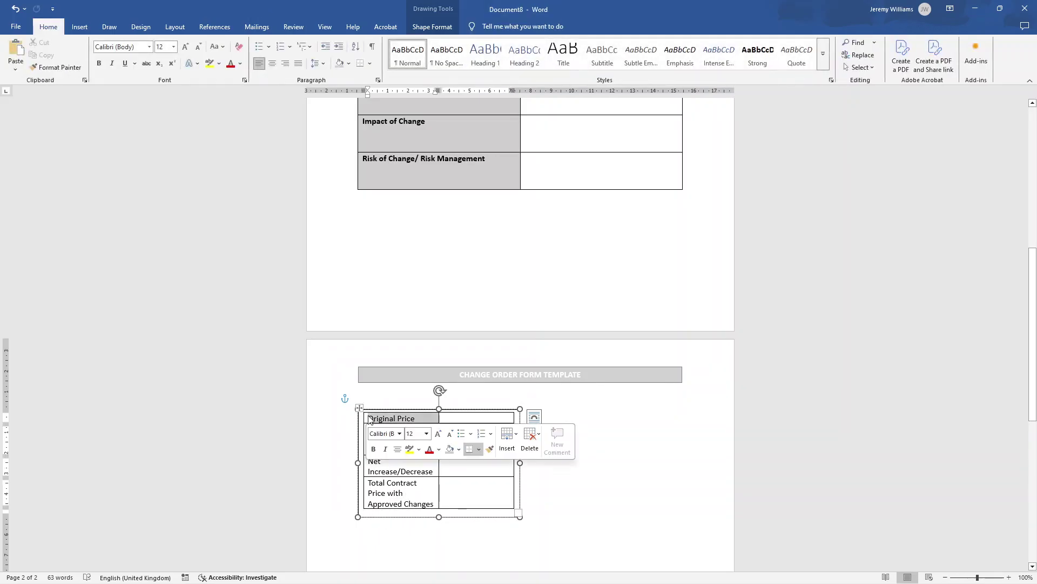
left_click(390, 410)
key("Return")
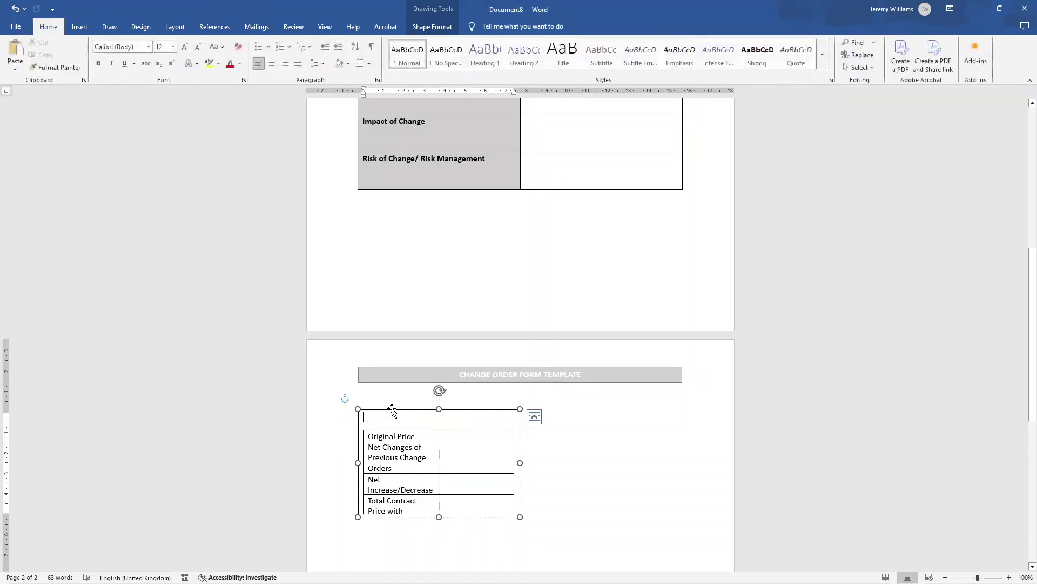
left_click(371, 436)
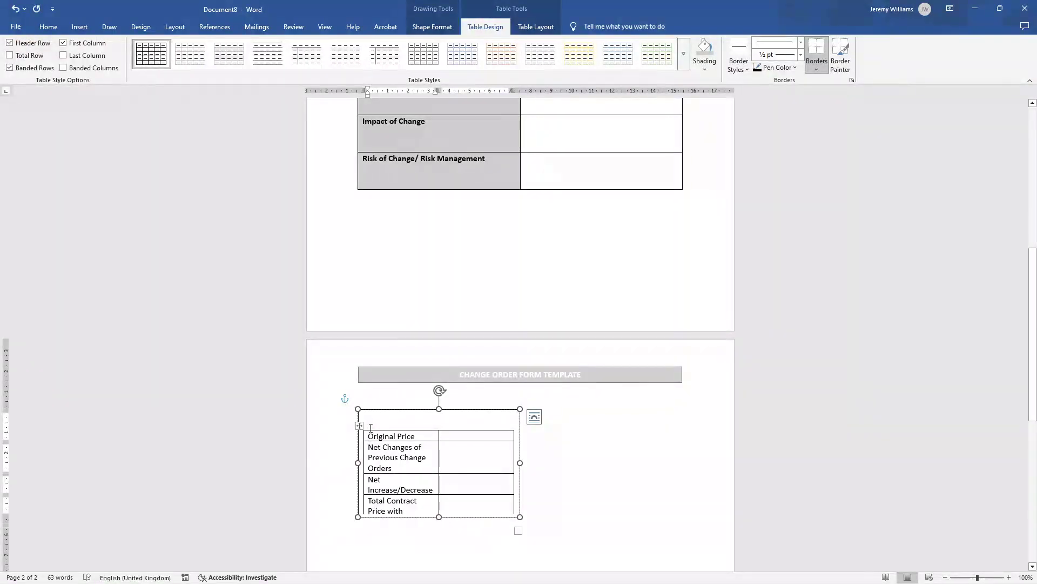
left_click(375, 415)
type("C")
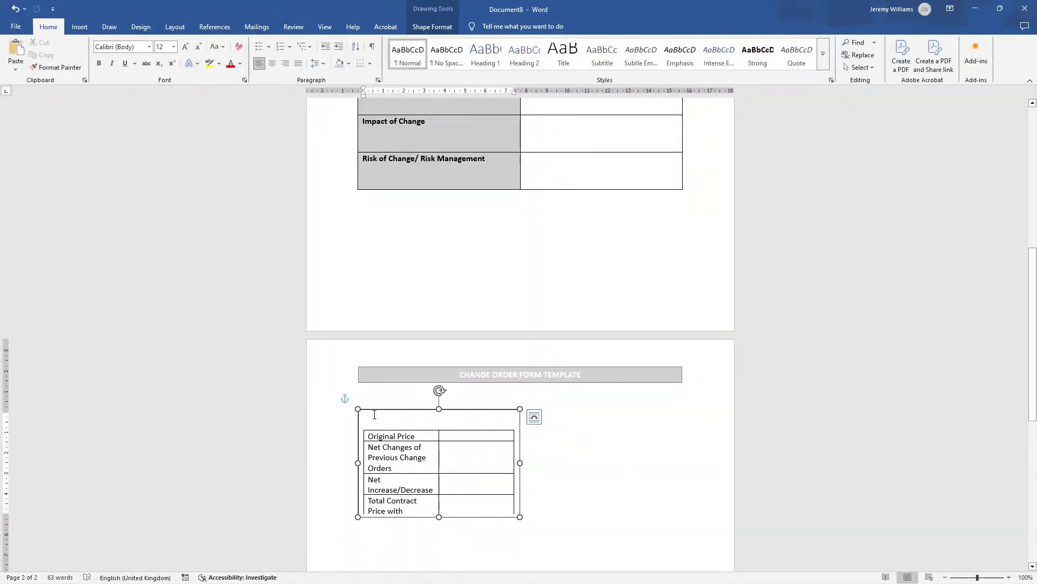
type("hange")
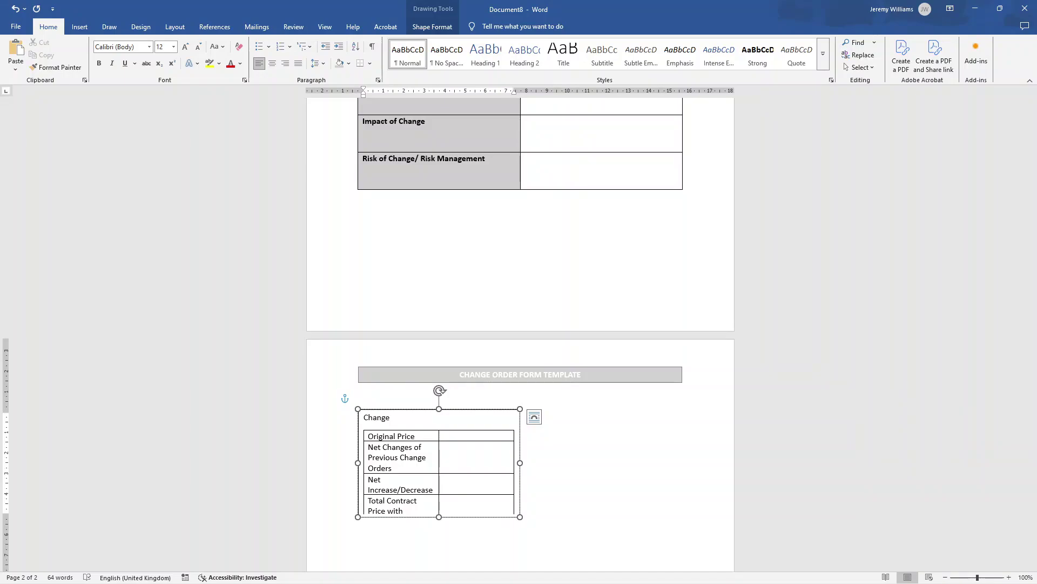
type(" in Contract Price")
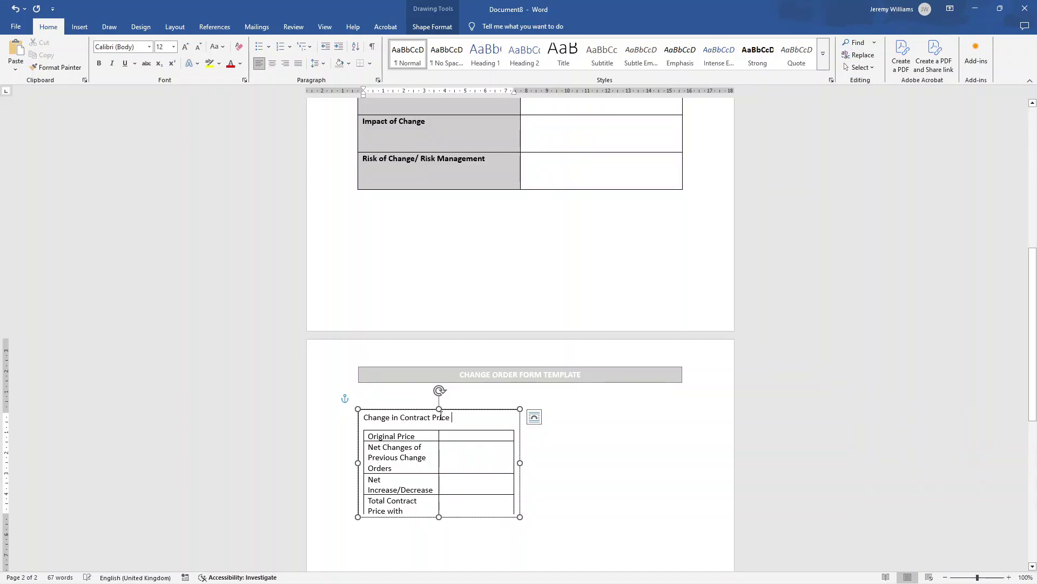
Step: Make the "Change in Contract Price" heading bold at 14 pt and extend the text box downward to fit the whole table
double_click(441, 417)
triple_click(441, 417)
key("ctrl+b")
key("ctrl+shift+period")
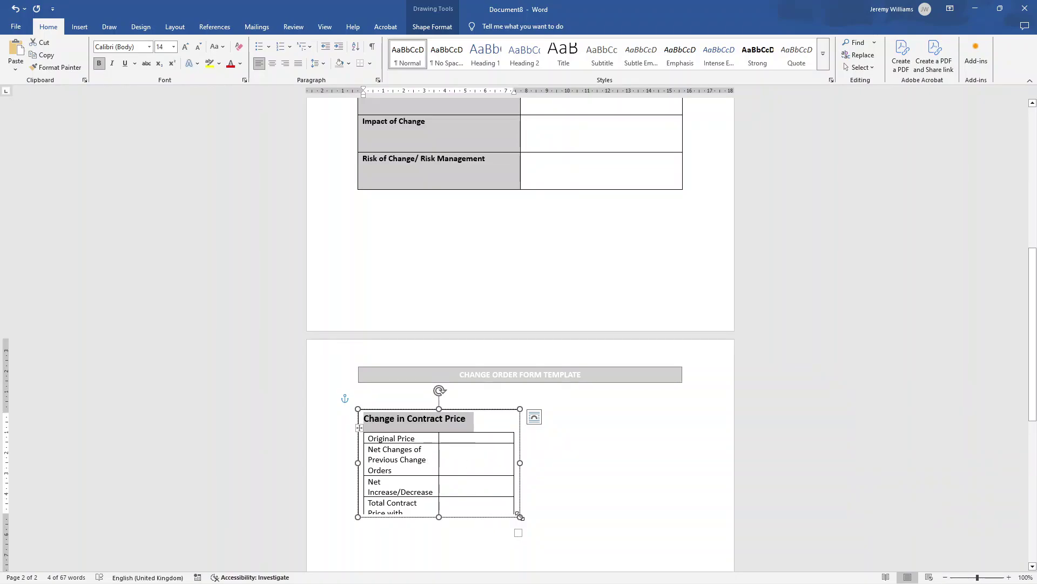
left_click_drag(438, 517, 441, 556)
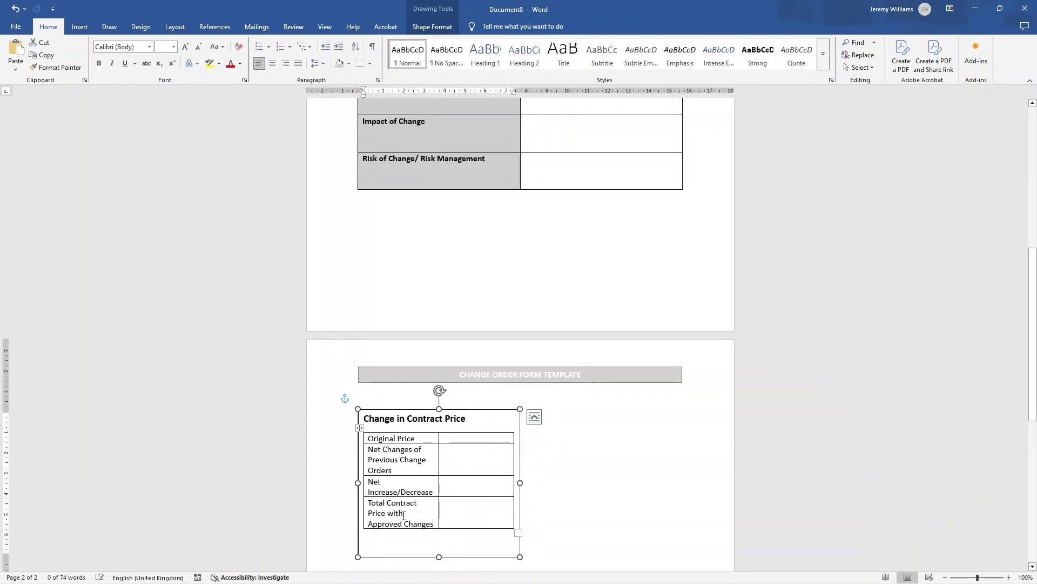
Step: Make the four labels in the contract price table bold and shade the label column light grey
left_click_drag(371, 439, 410, 521)
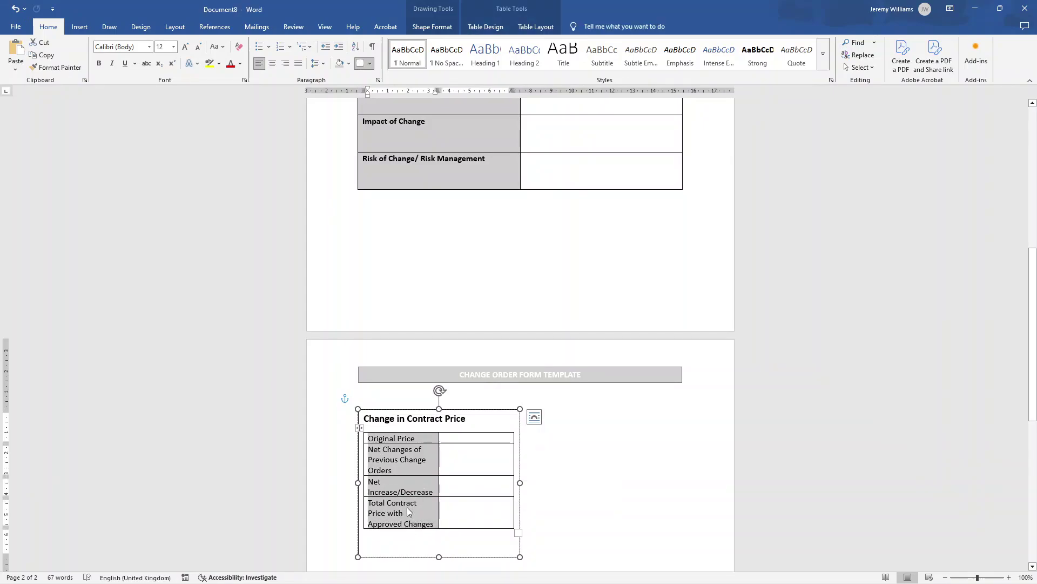
key("ctrl+b")
key("Right")
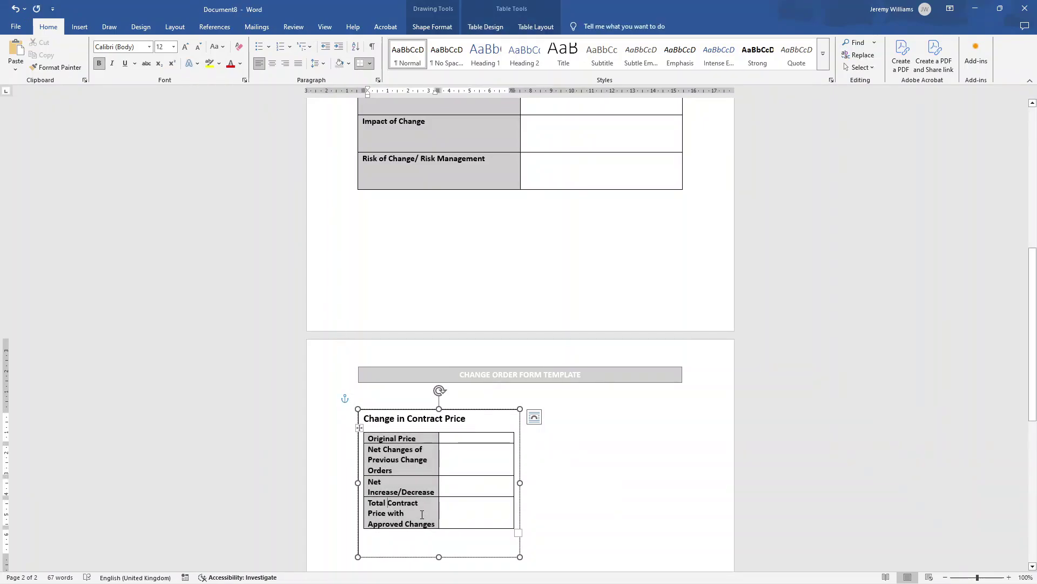
Step: Shade both cells of the "Total Contract Price with Approved Changes" row a darker grey
left_click_drag(417, 514, 476, 515)
left_click(340, 64)
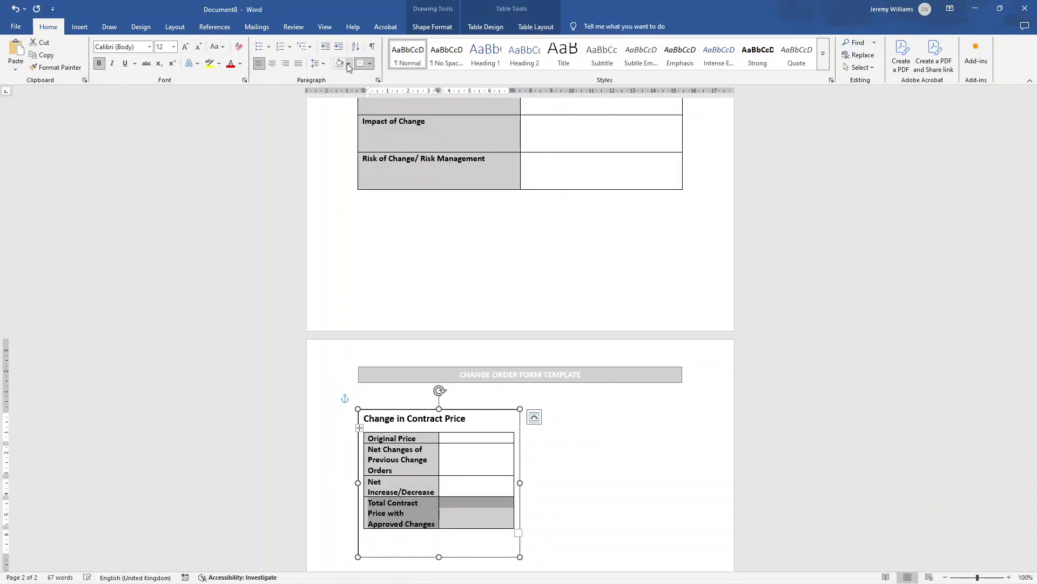
left_click(347, 63)
left_click(376, 145)
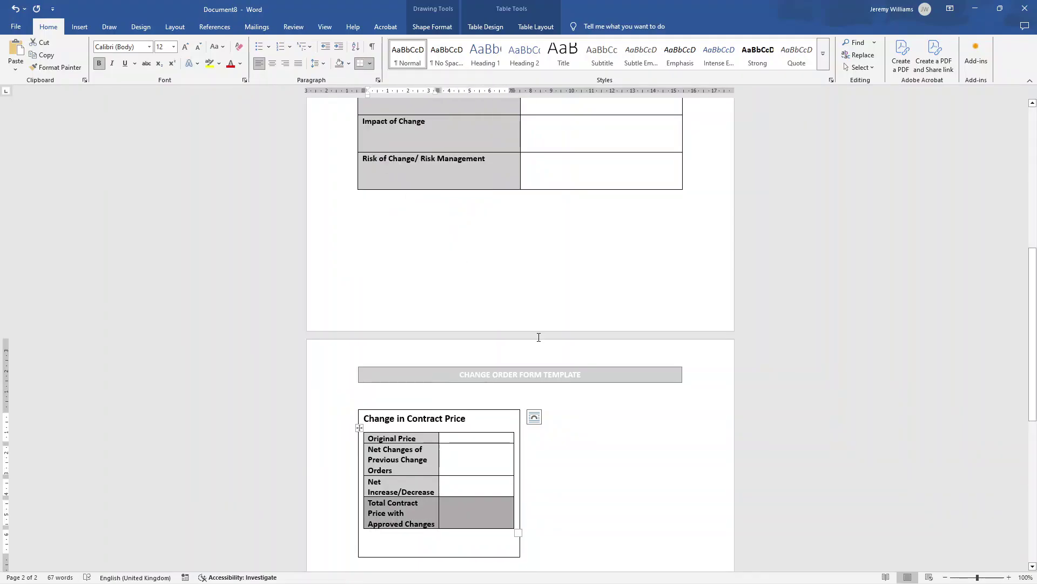
left_click(628, 438)
scroll(611, 432, "down", 3)
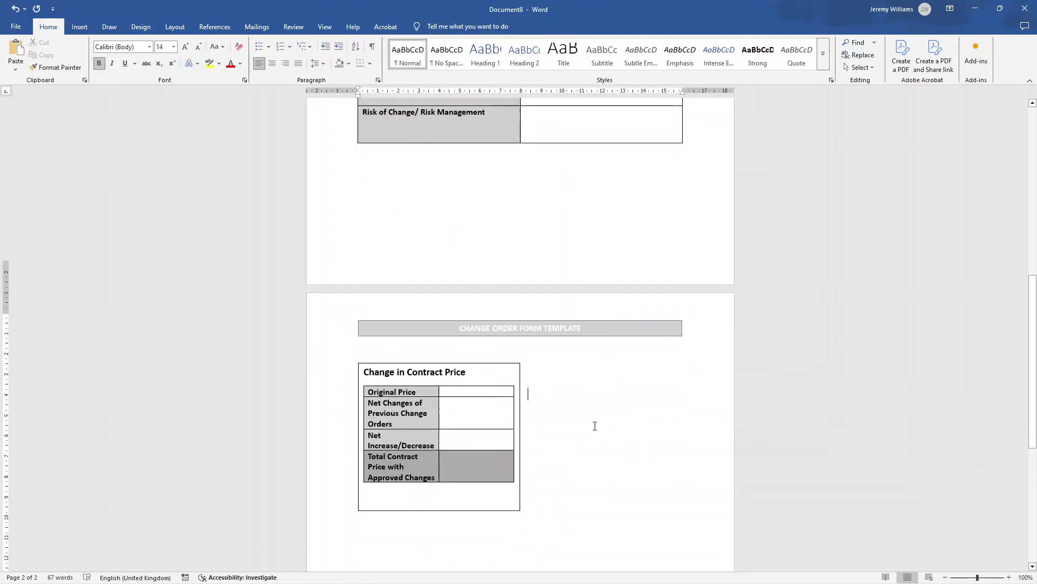
left_click(479, 440)
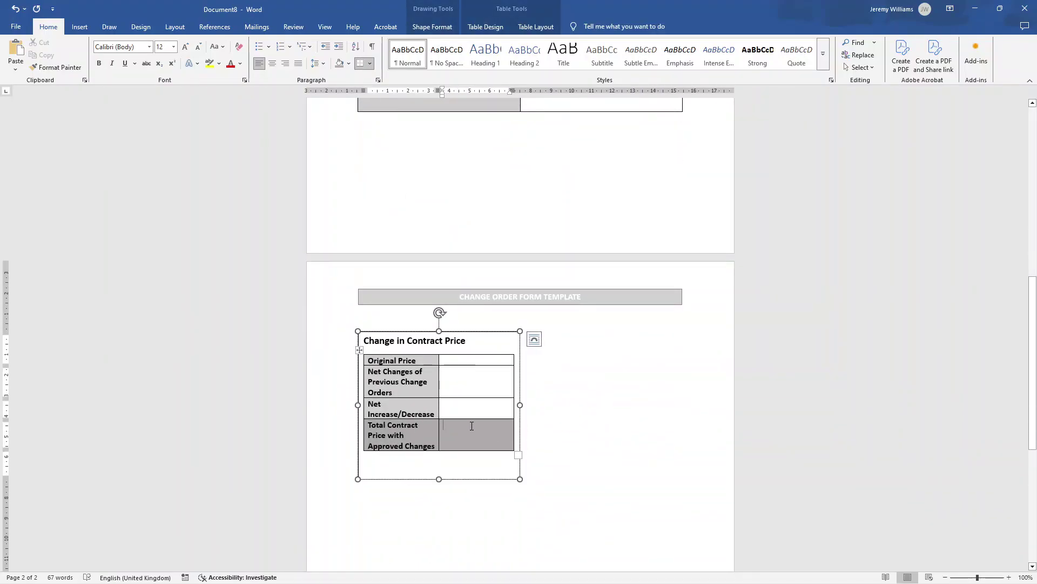
Step: Change the shading of the whole label column in the contract price table to a very light grey
left_click_drag(377, 428, 470, 438)
left_click(403, 385)
left_click_drag(371, 360, 412, 424)
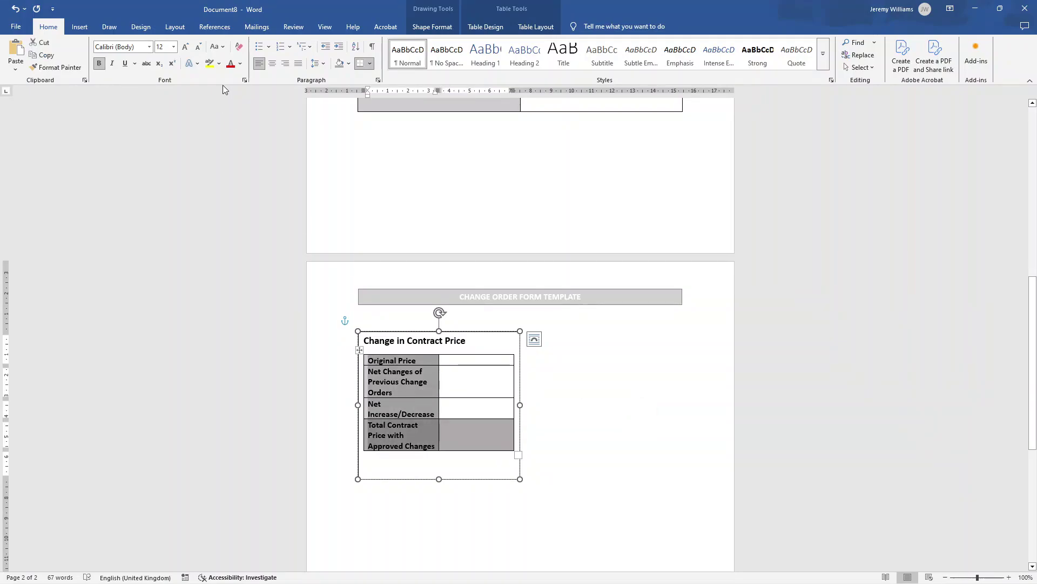
left_click(348, 63)
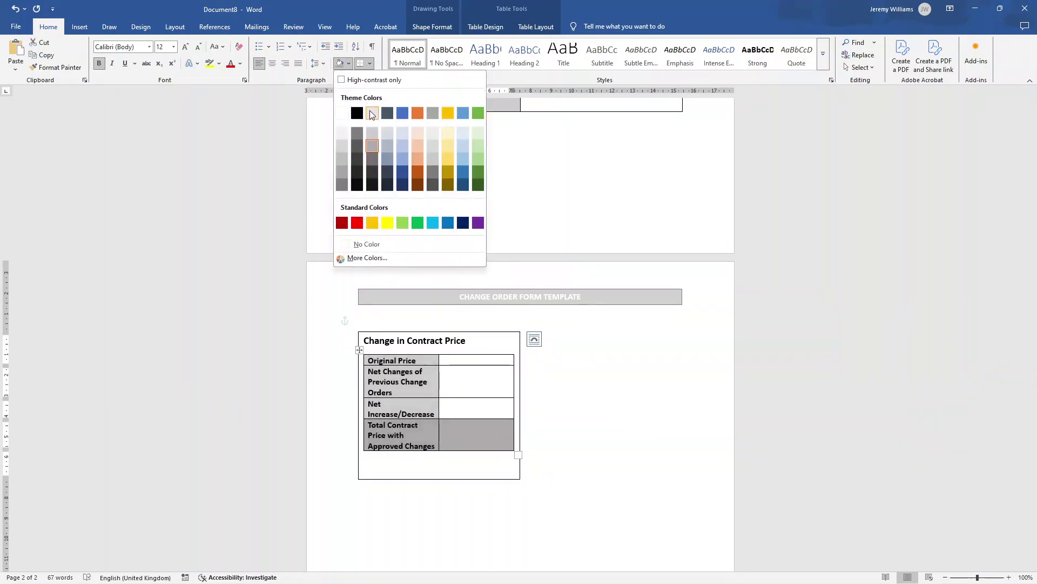
Step: Shade both cells of the "Total Contract Price with Approved Changes" row a light grey, one shade darker than the label cells above
left_click(401, 431)
left_click(447, 445)
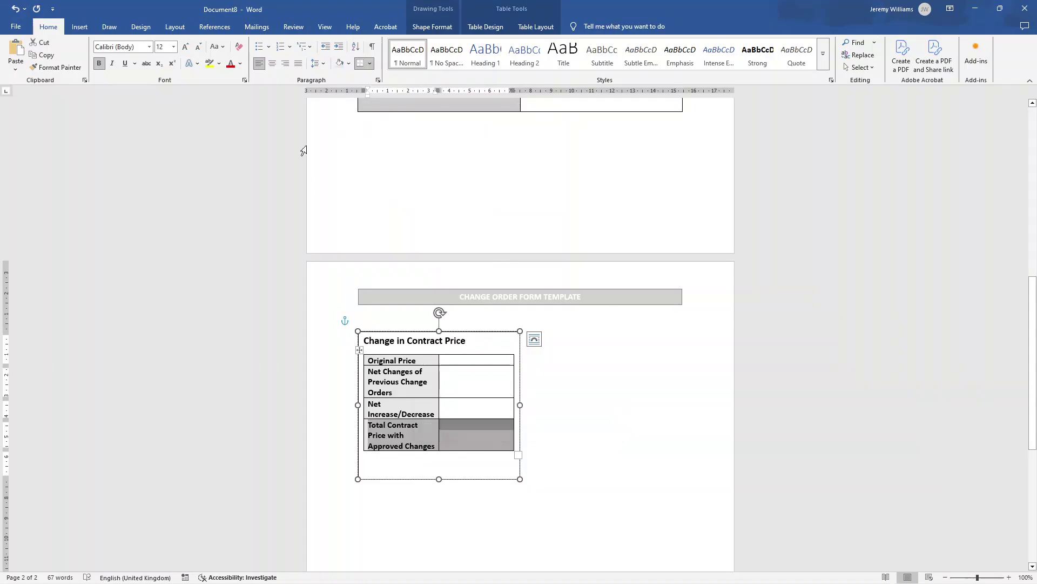
left_click(349, 63)
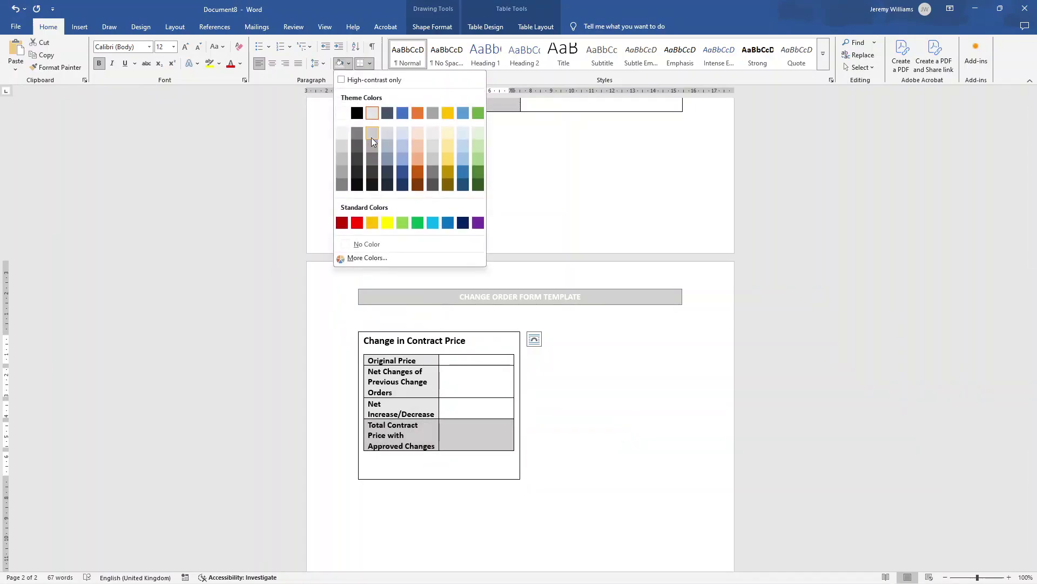
left_click(370, 143)
left_click(575, 318)
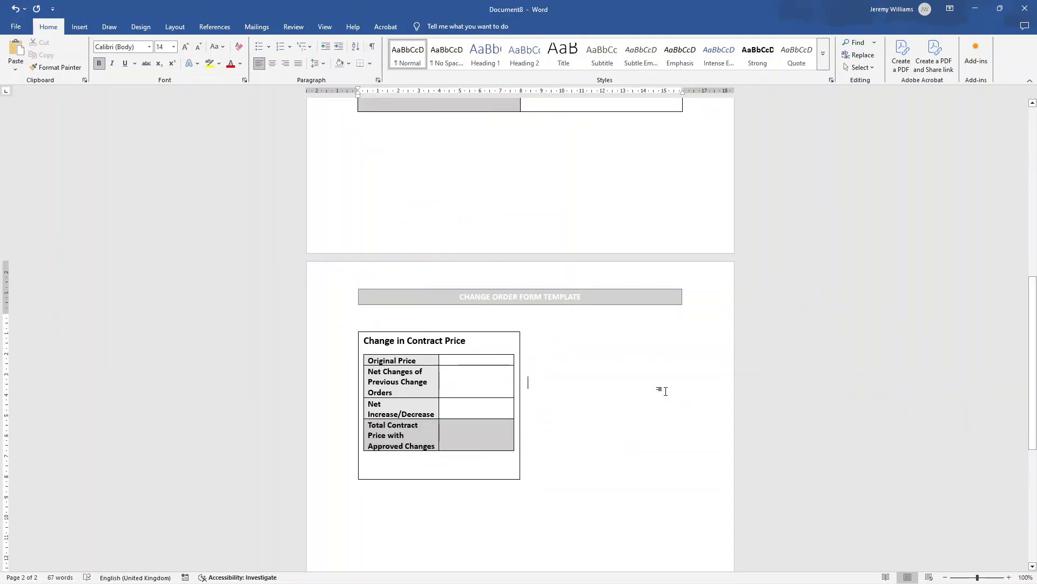
Step: Remove the outline from the text box around the contract price table
left_click(486, 331)
right_click(487, 331)
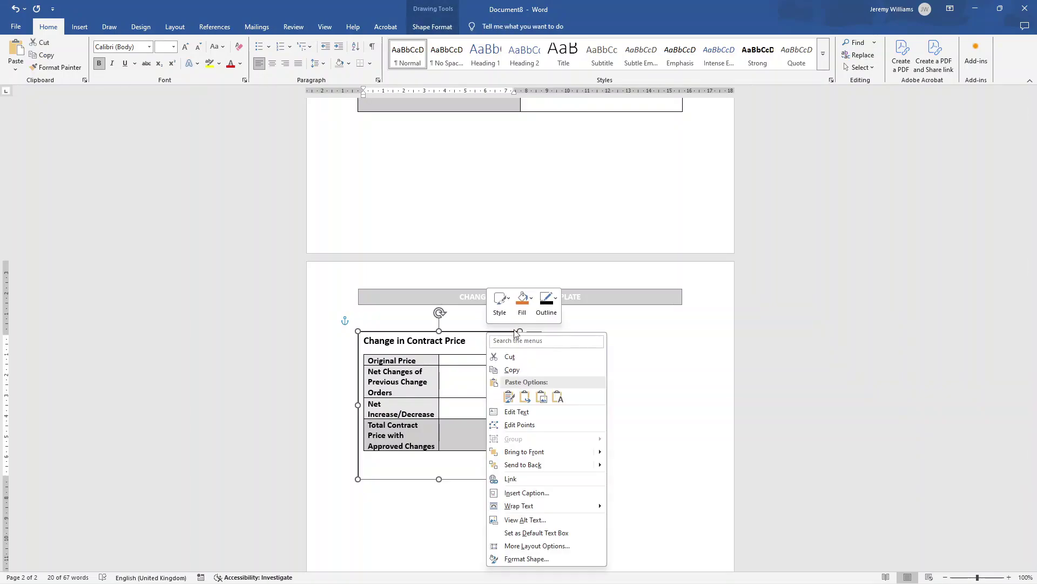
left_click(551, 317)
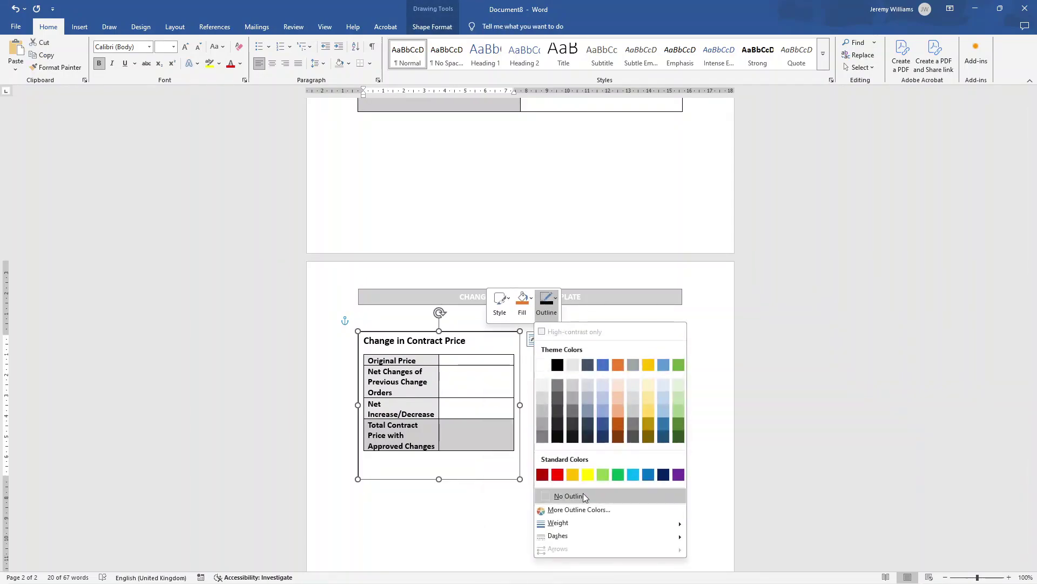
left_click(583, 493)
left_click(584, 494)
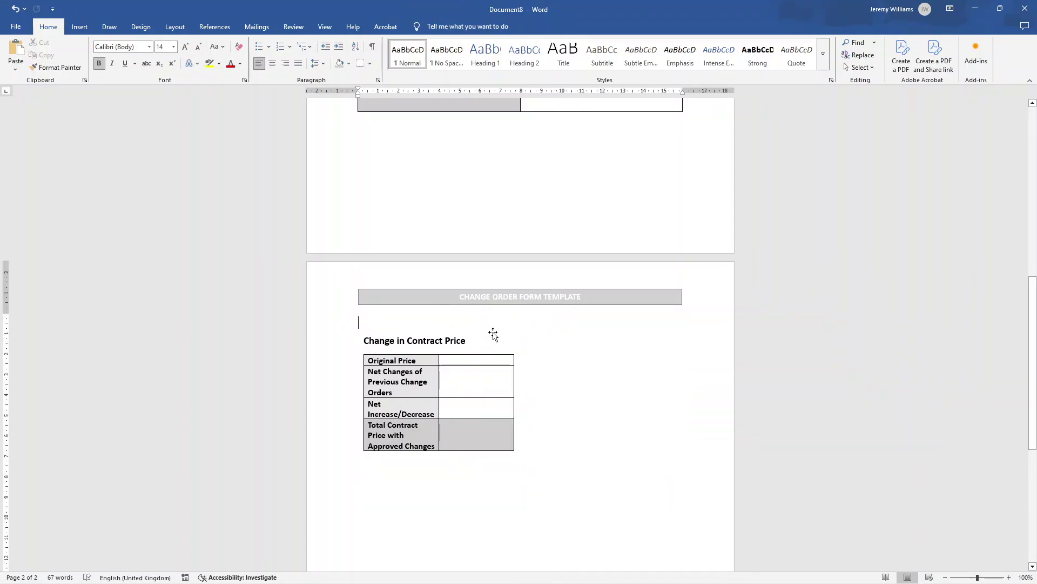
Step: Duplicate the "Change in Contract Price" text box and place the copy beside the original, level with it
left_click(493, 333)
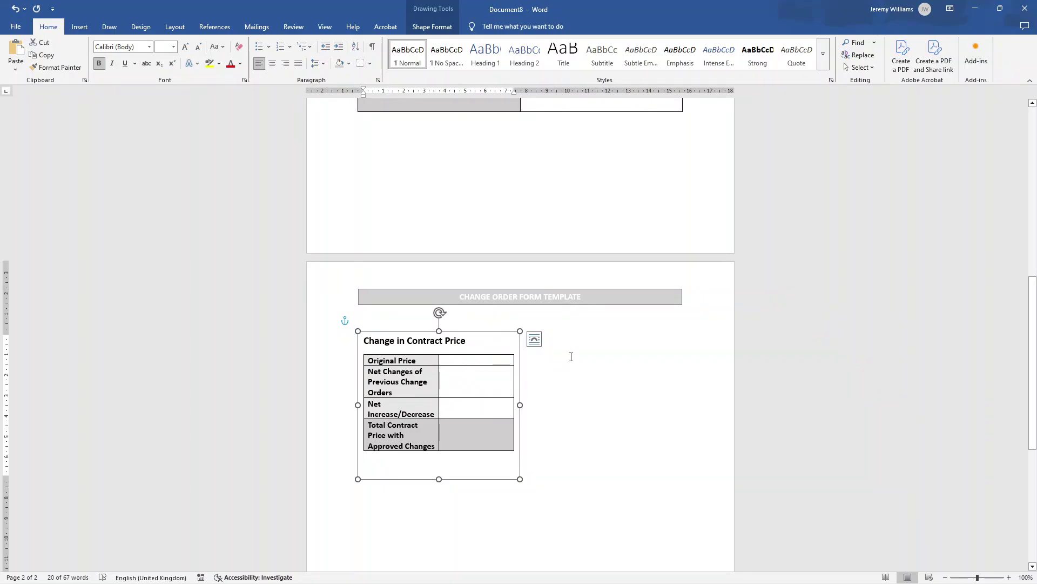
left_click(570, 357)
key("ctrl+v")
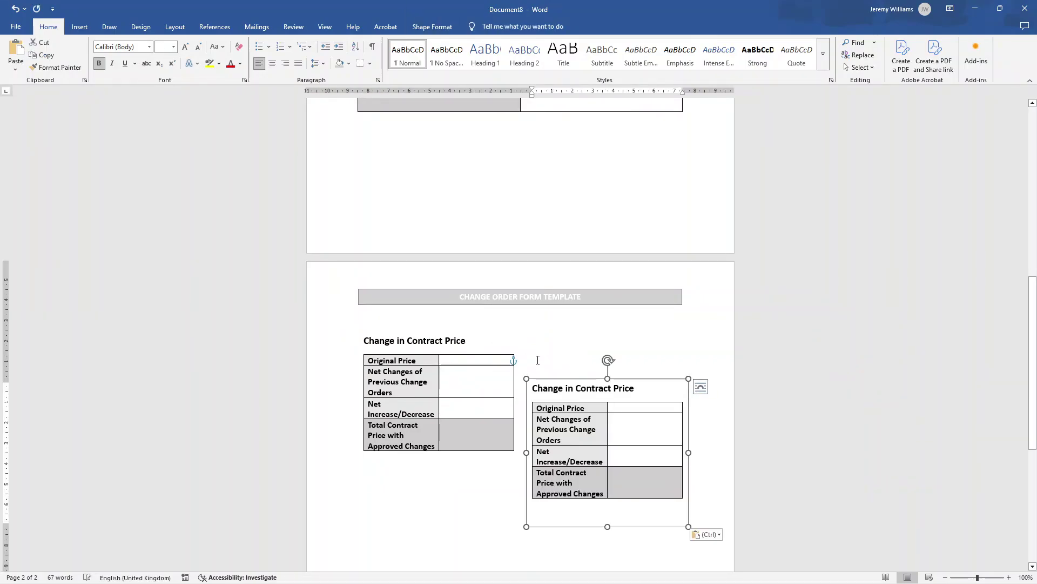
left_click_drag(552, 342, 551, 333)
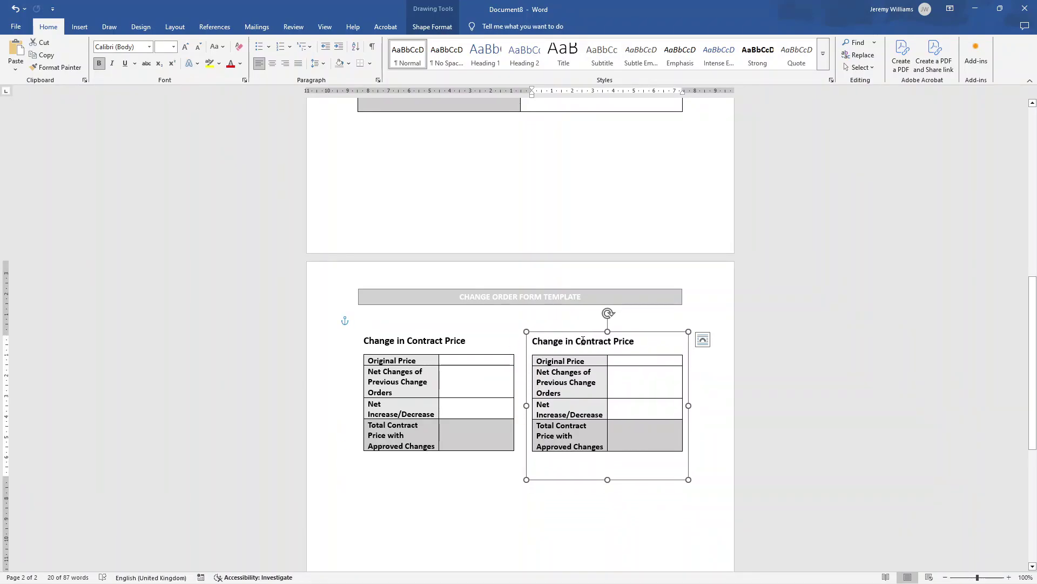
Step: In the copied box, change the heading to "Change in Contract Times" and the first label to "Original Times"
double_click(619, 342)
type("Times")
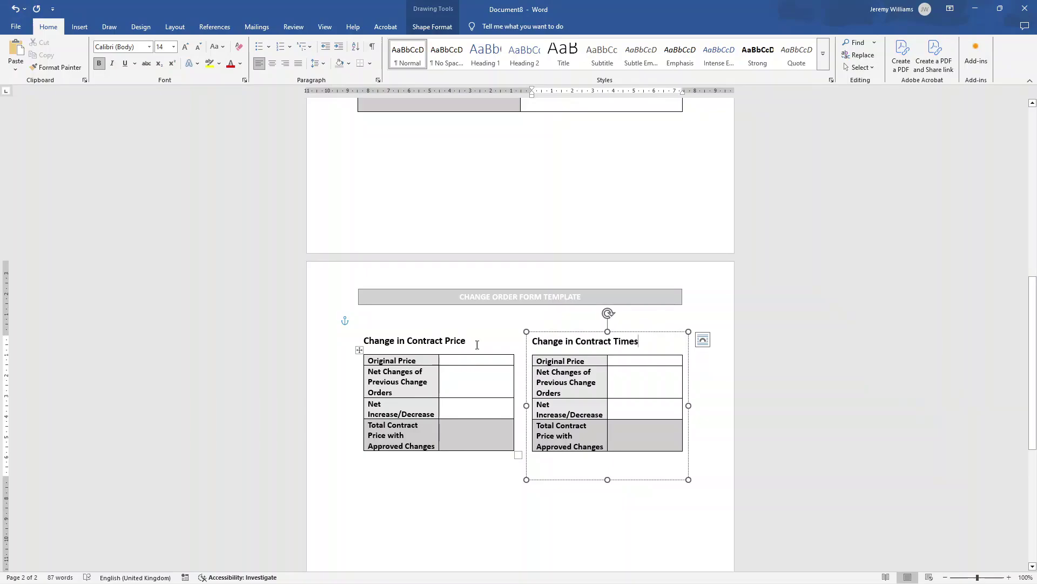
left_click(584, 358)
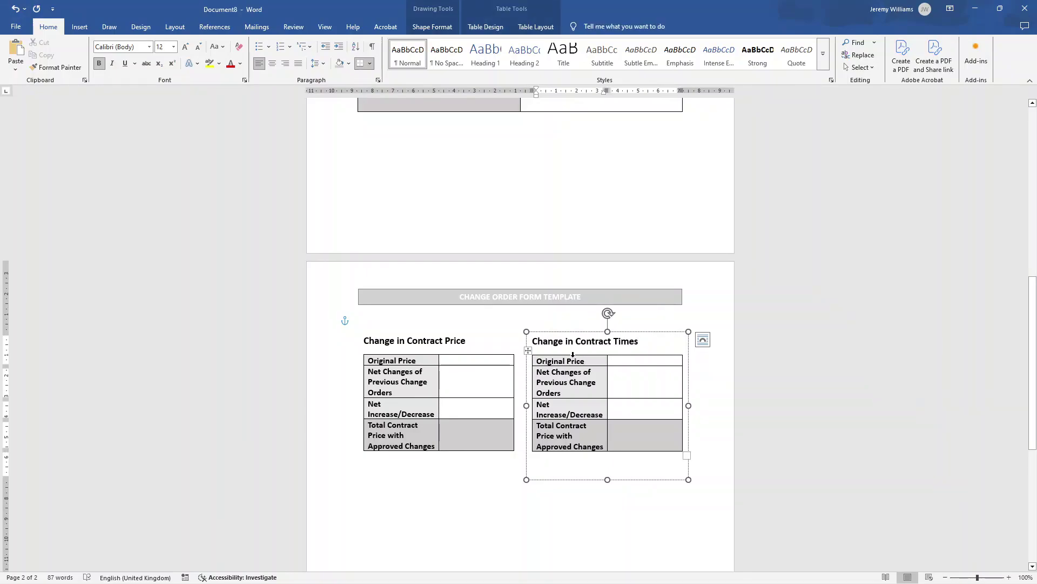
double_click(574, 360)
type("Times")
Step: Change the copied table's labels to "Net Changes of Previous Change Orders in Days" and "Total Contract Time with Approved Changes"
left_click(568, 392)
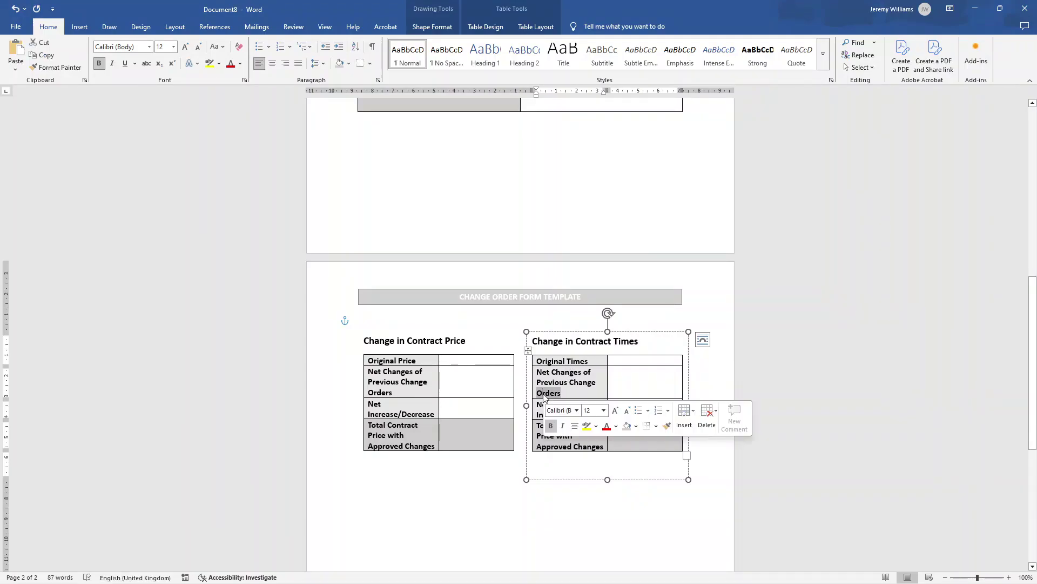
key("BackSpace")
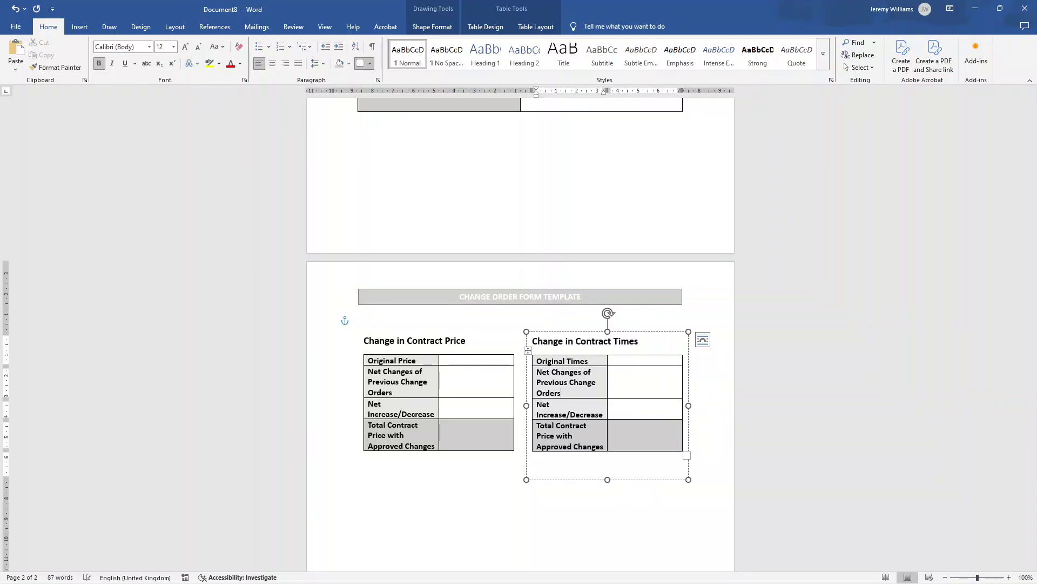
type("s in Days")
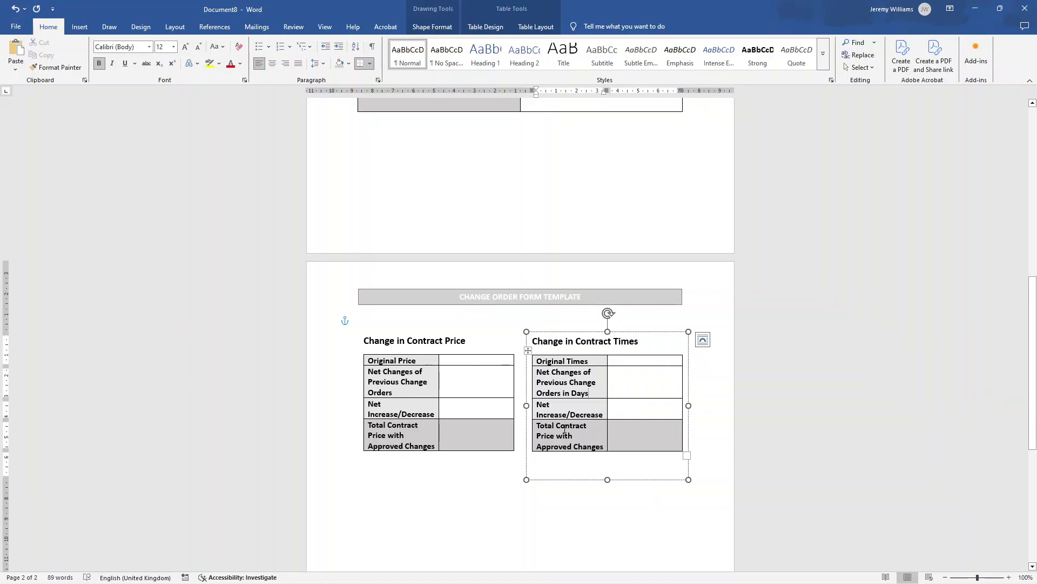
double_click(550, 436)
type("Time")
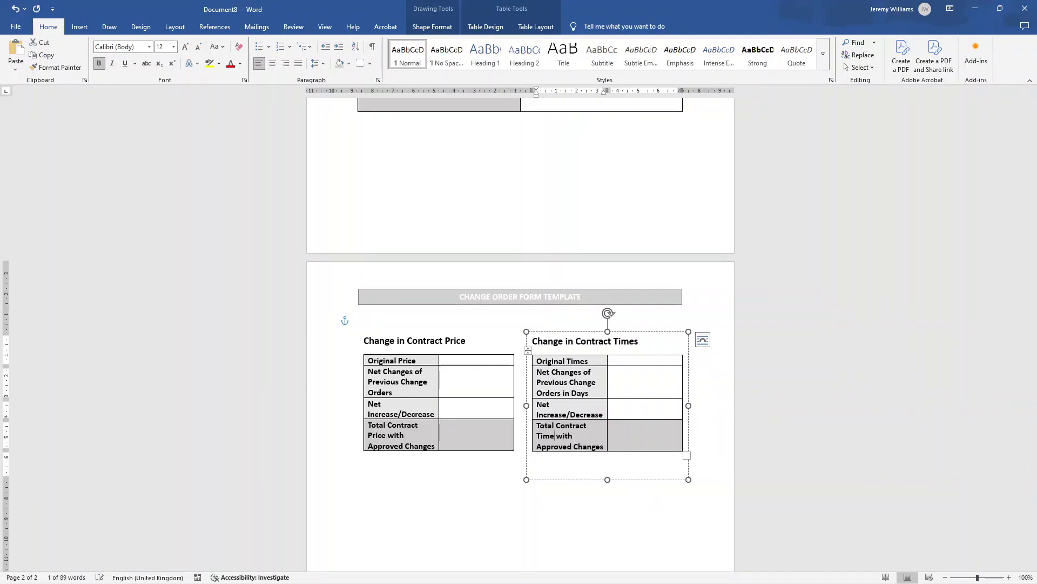
left_click(563, 329)
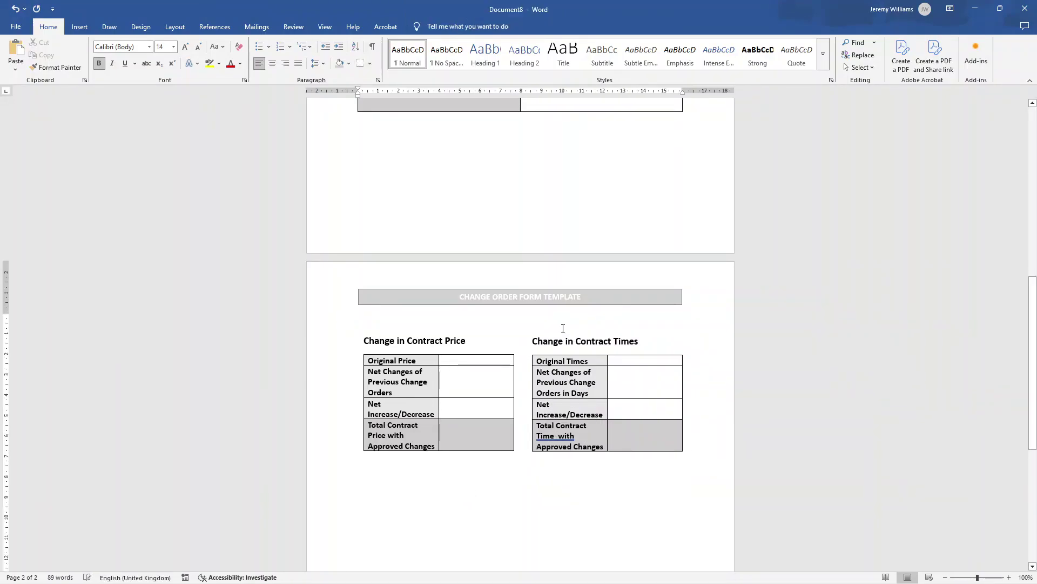
left_click(561, 431)
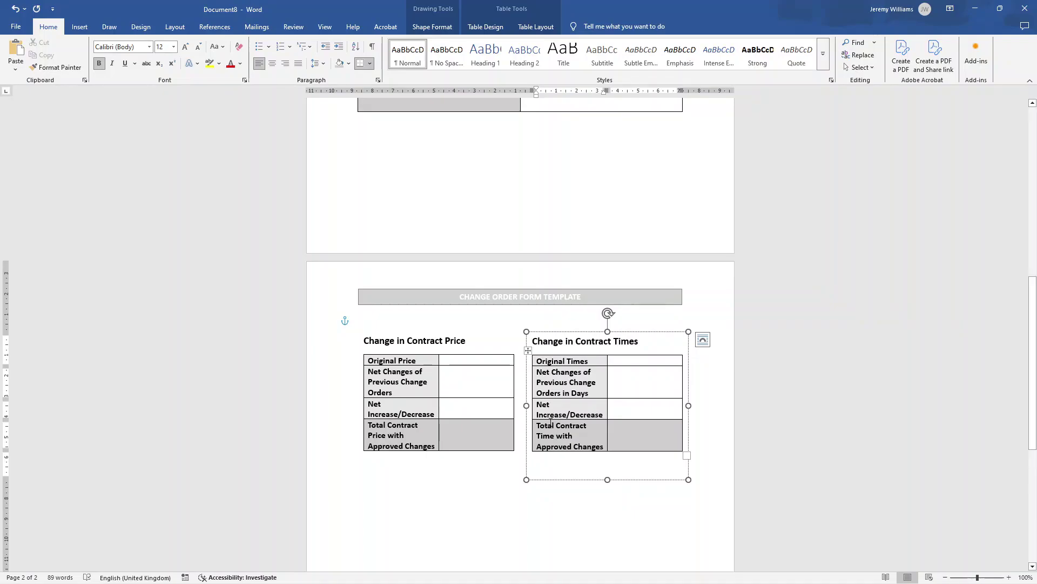
Step: Insert a table with two columns and two rows below the two contract change boxes
left_click(449, 499)
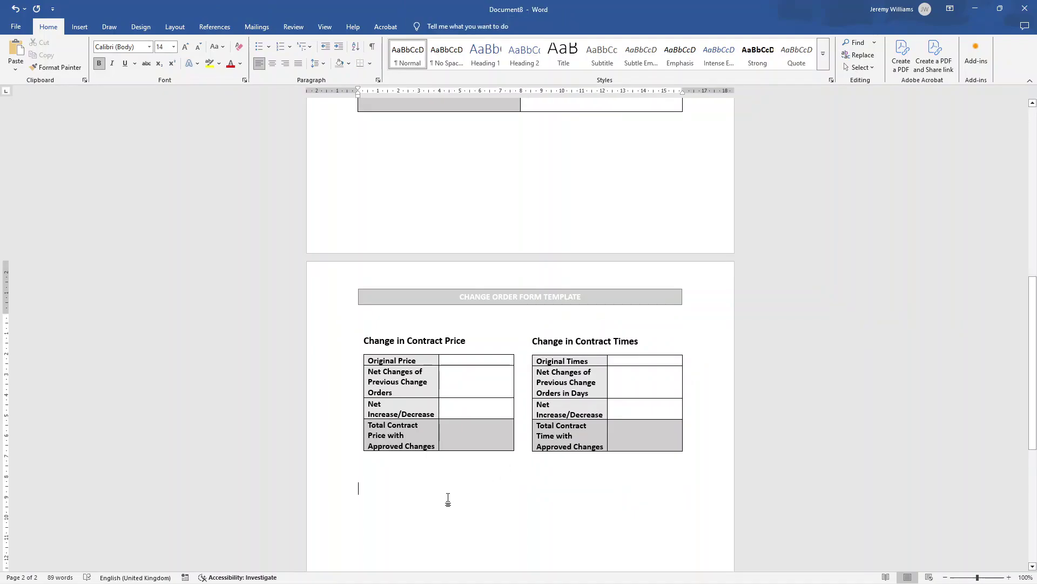
left_click(80, 27)
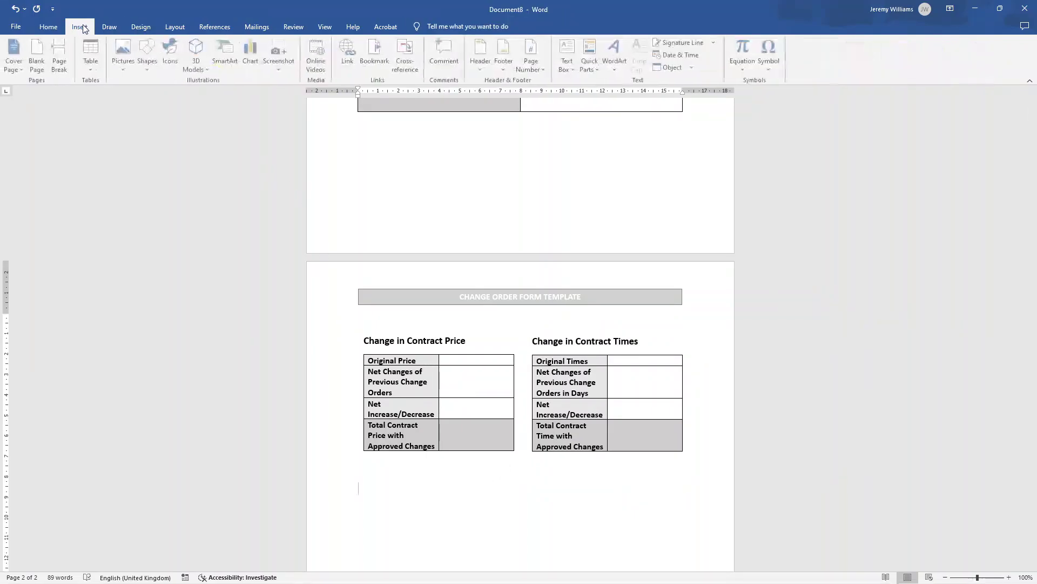
left_click(93, 69)
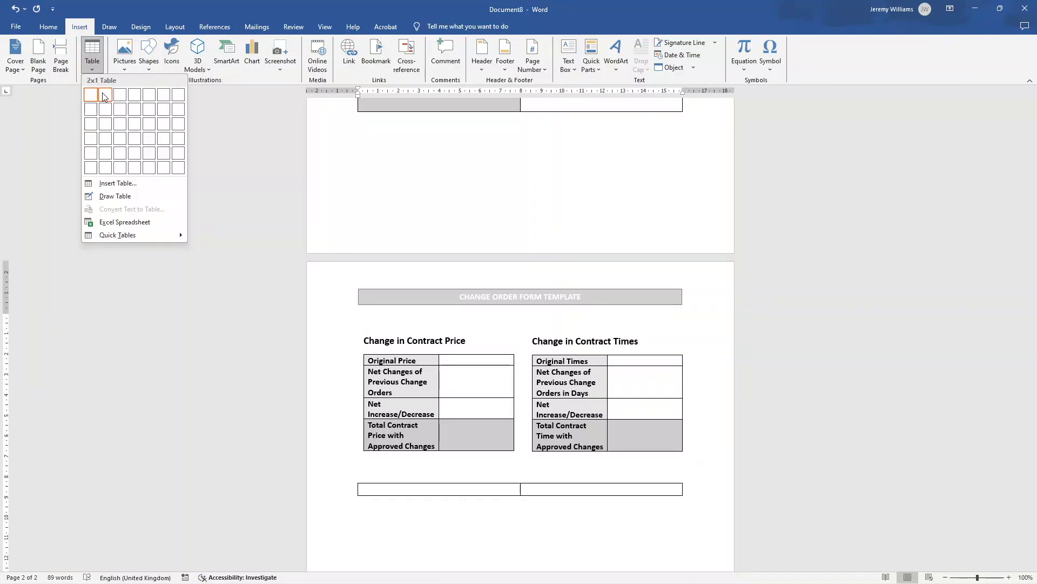
left_click(105, 110)
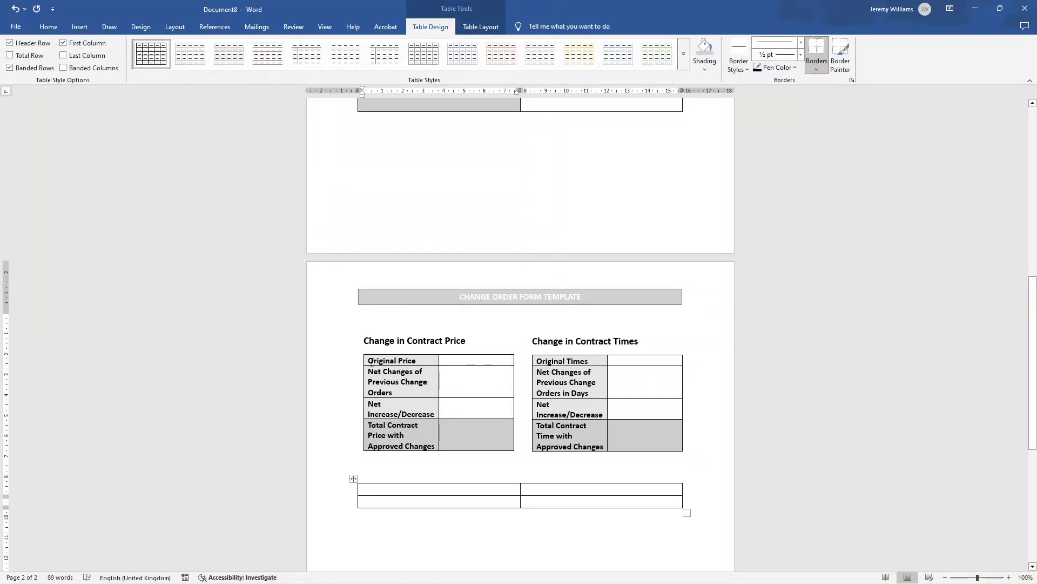
Step: Fill the new table's first column with the labels "Change Request Priority Level" and "Change Request Priority Justification"
type("Change")
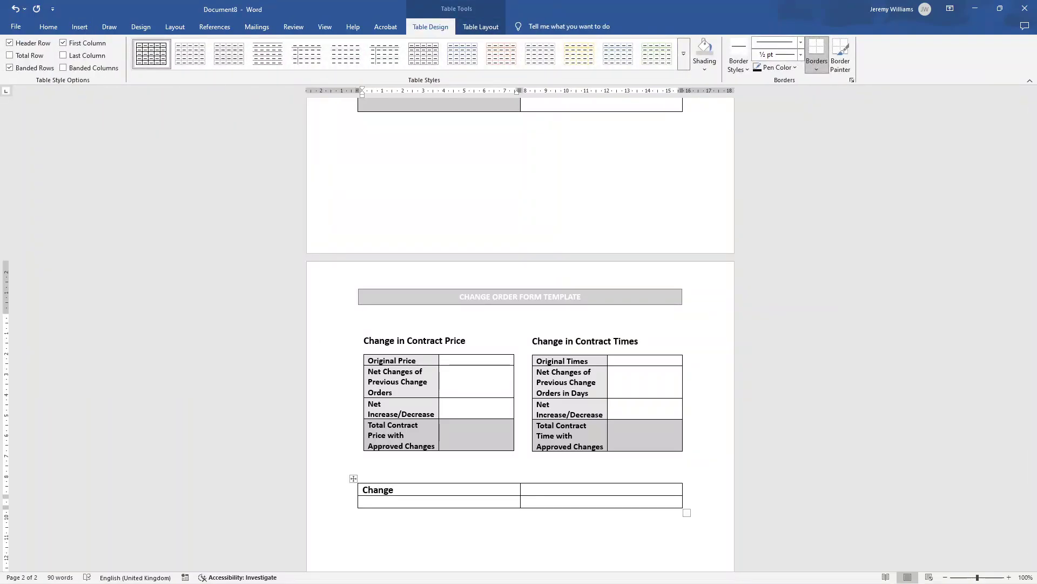
type(" Request Priority LEvel")
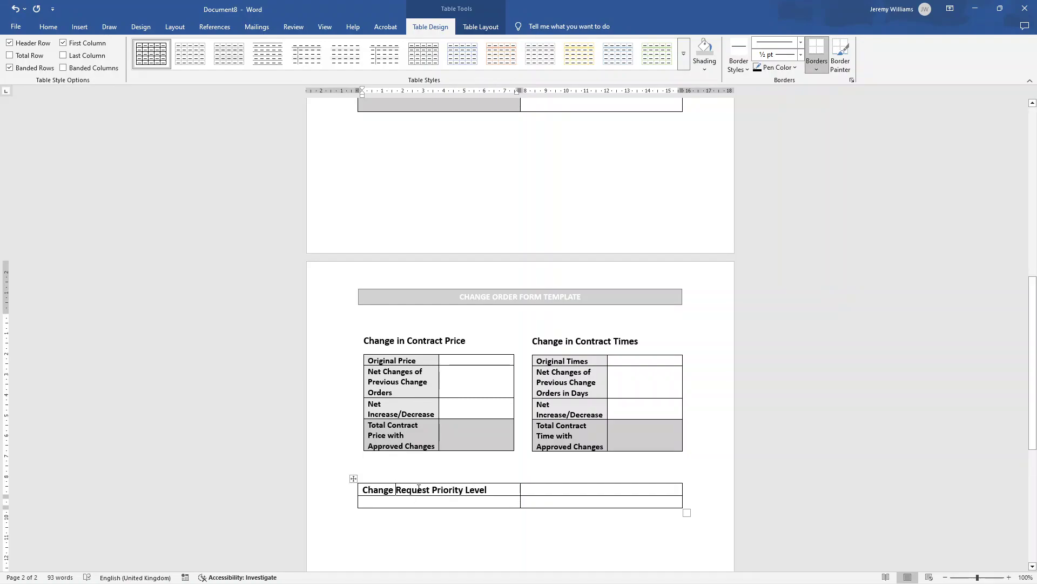
triple_click(419, 488)
key("ctrl+c")
left_click(451, 502)
key("ctrl+v")
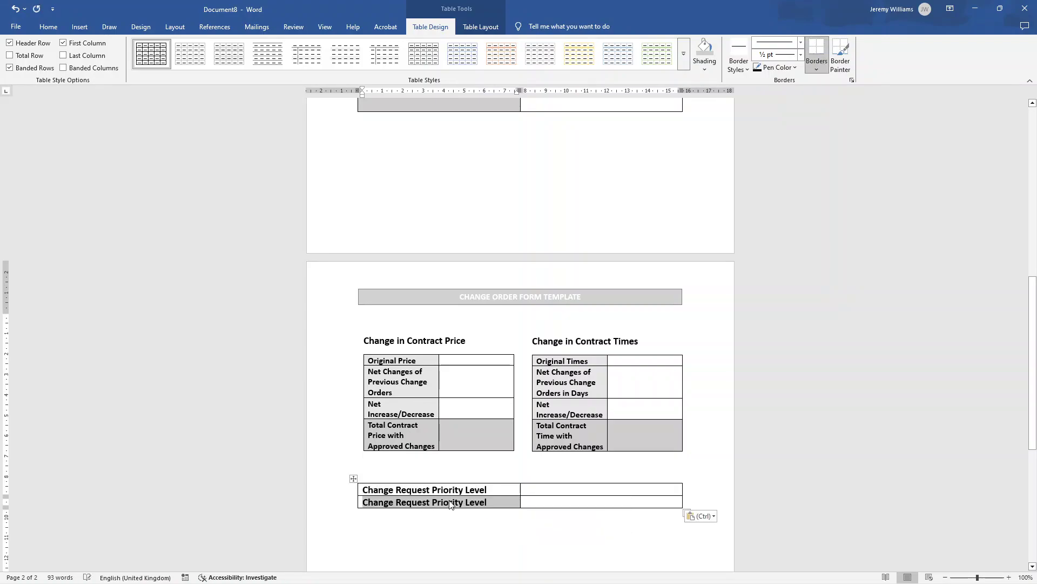
double_click(475, 502)
type("Ju")
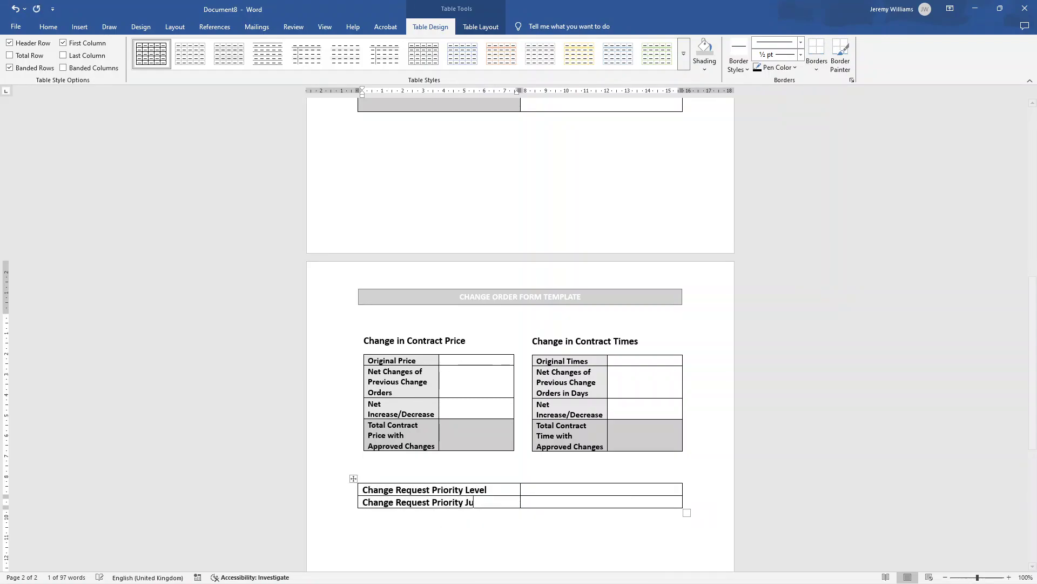
type("stificat")
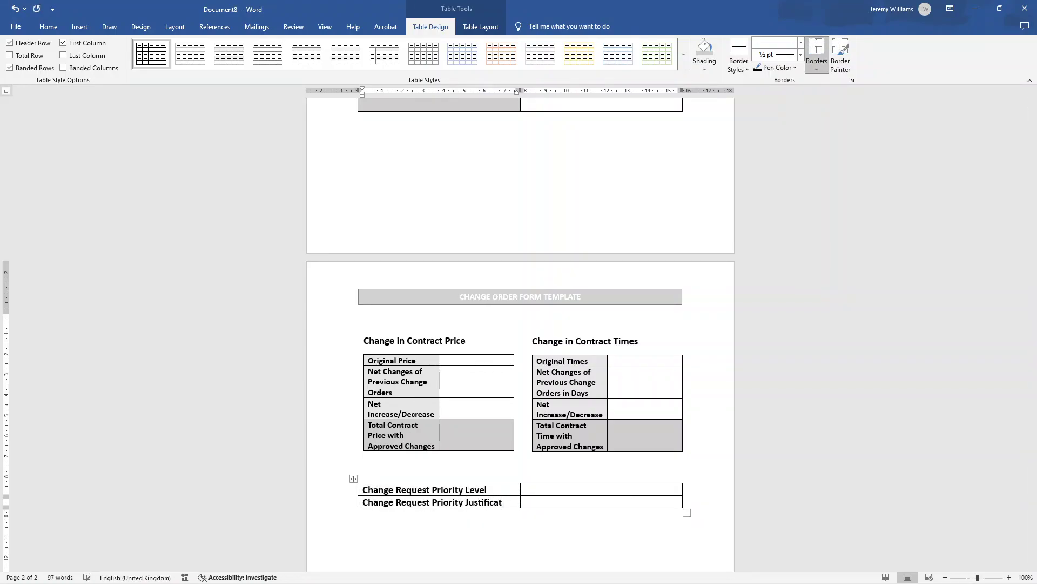
type("ion")
Step: Reduce the two priority labels to 12 pt and shade their cells light grey
left_click_drag(513, 502, 418, 493)
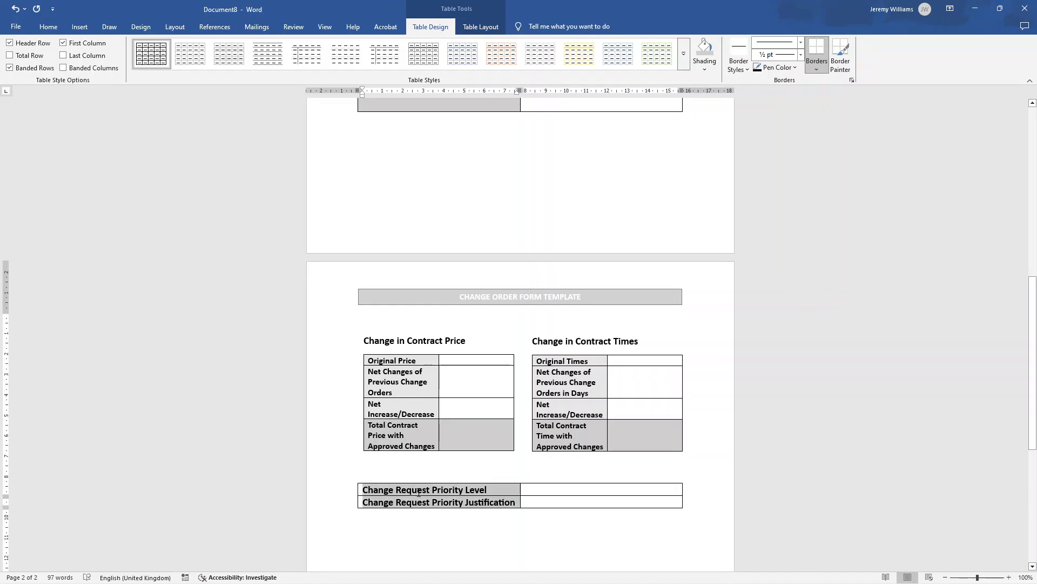
left_click(48, 27)
left_click(199, 47)
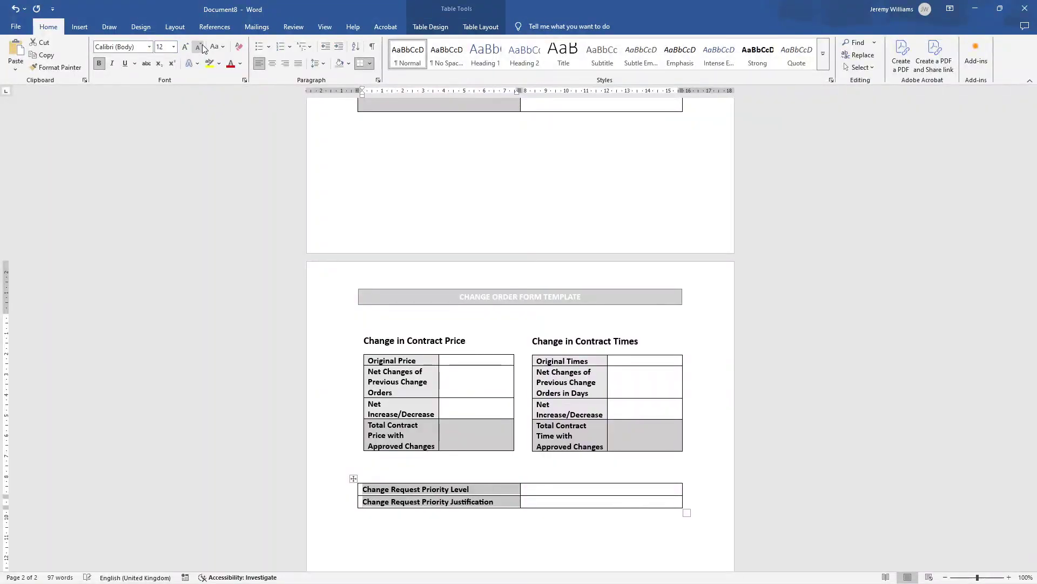
left_click(351, 104)
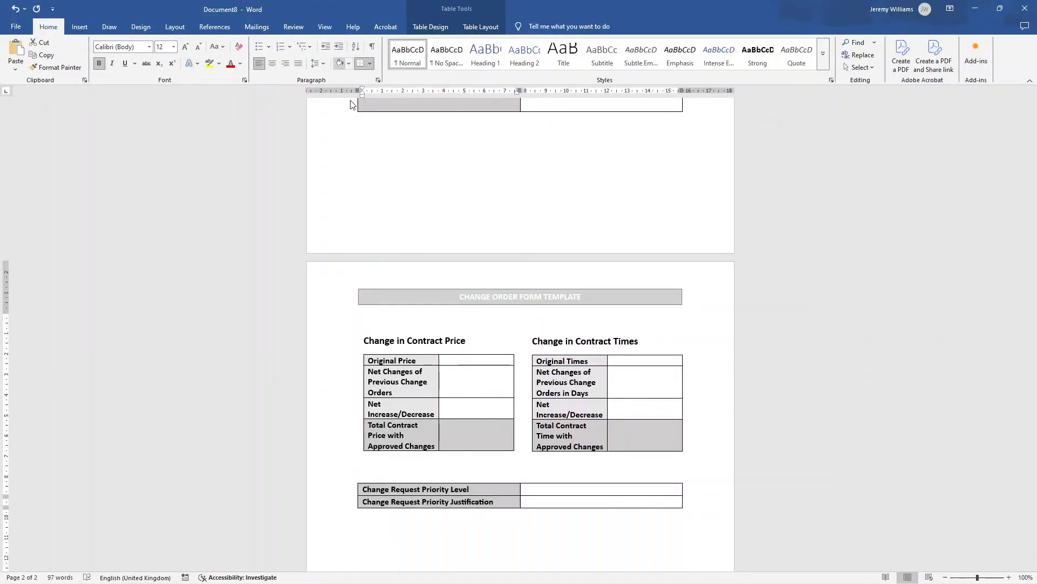
left_click(566, 521)
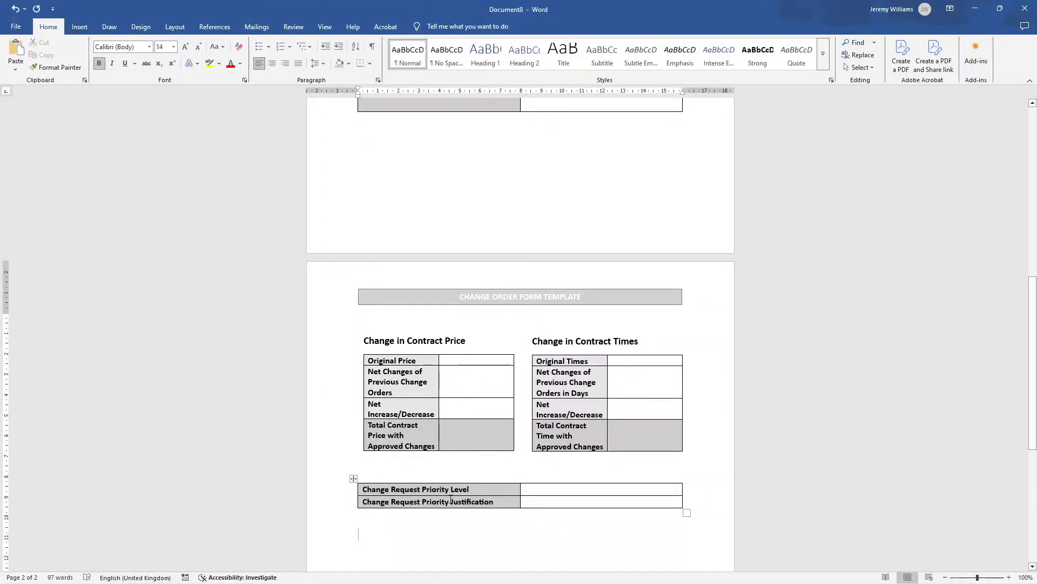
Step: Nudge the "Change in Contract Price" text box sideways until its table lines up with the left edge of the priority table below
left_click(363, 352)
left_click(464, 326)
left_click(478, 331)
key("Left")
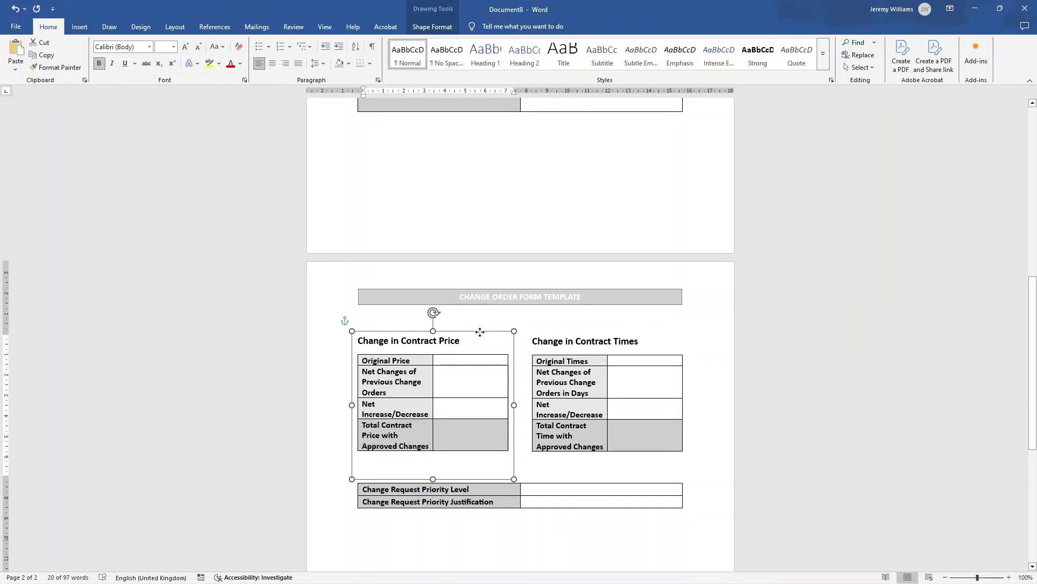
key("ctrl+Right")
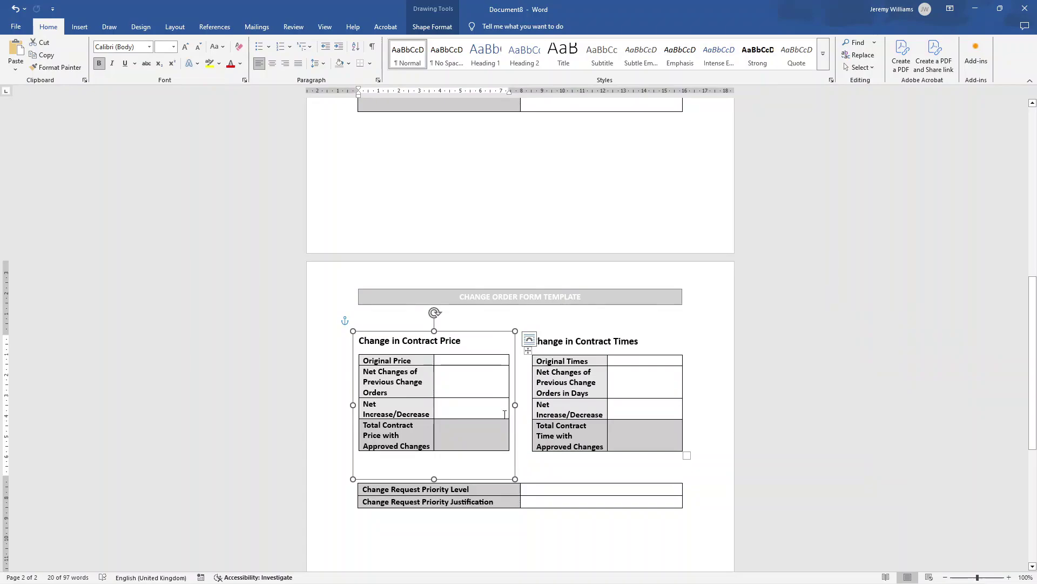
left_click(471, 378)
left_click(538, 463)
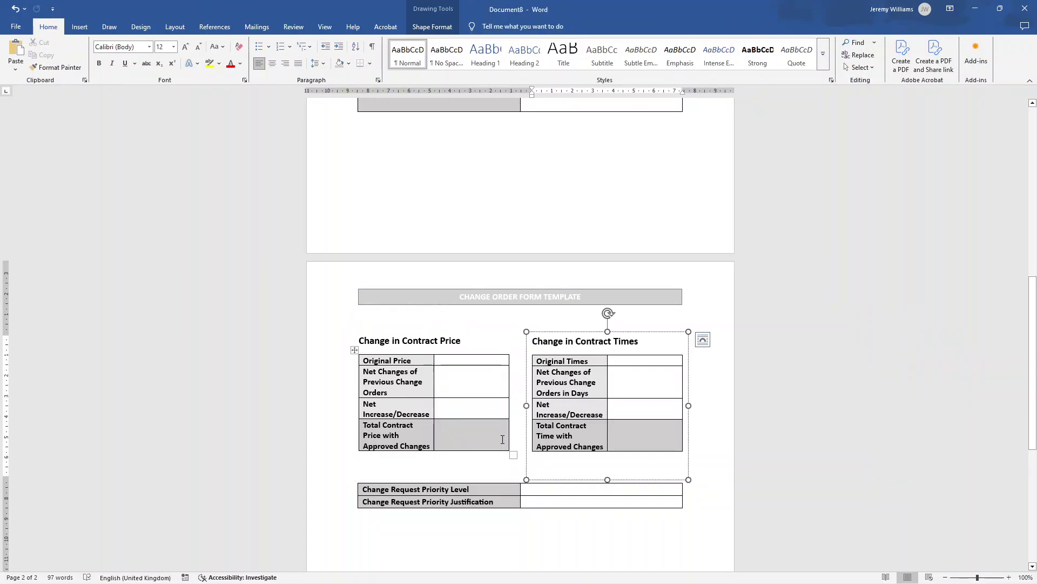
left_click(512, 456)
left_click_drag(512, 454, 519, 456)
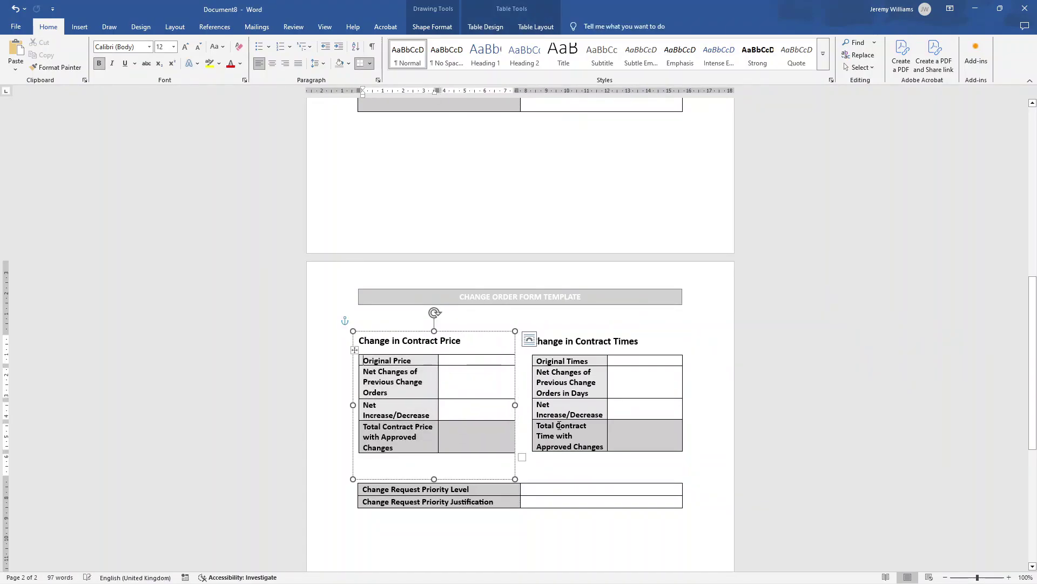
left_click(675, 465)
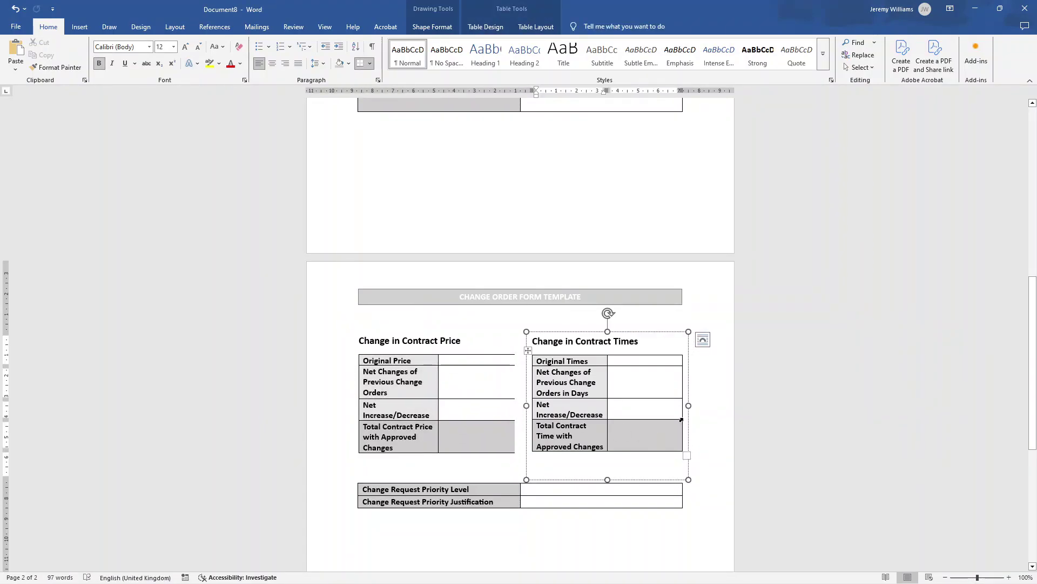
left_click(711, 347)
left_click(687, 411)
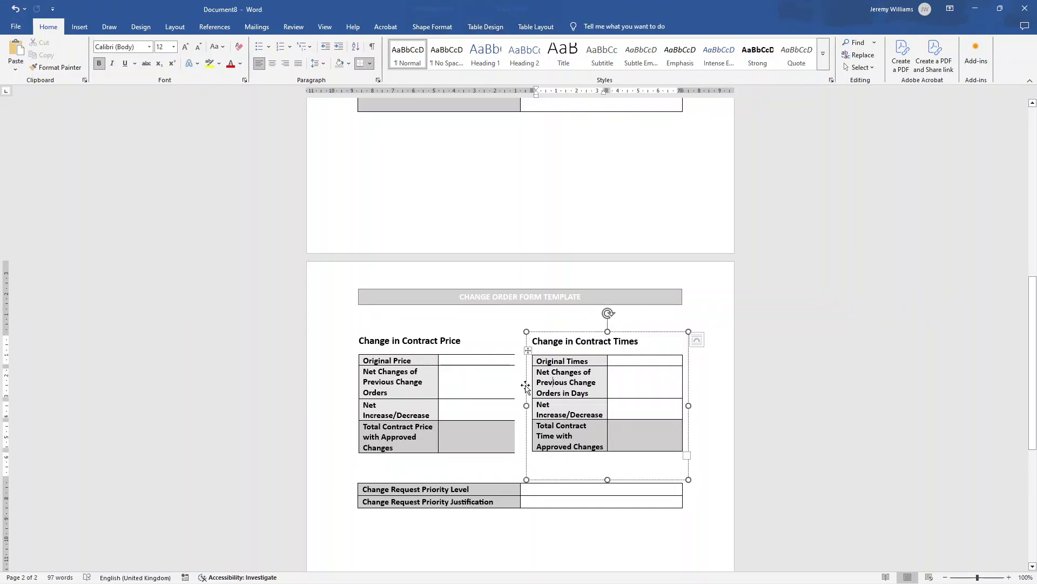
left_click(517, 457)
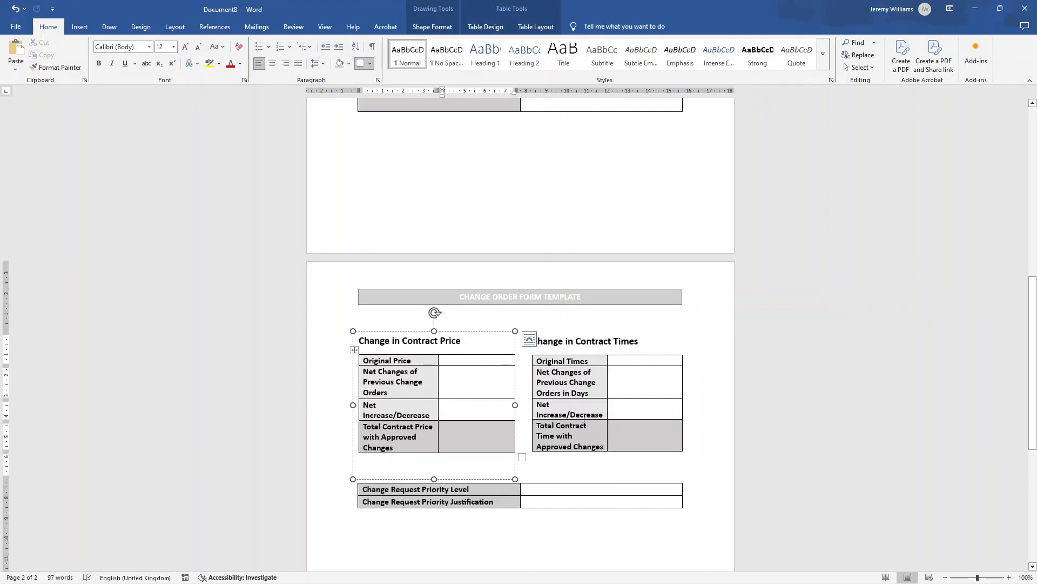
left_click(702, 412)
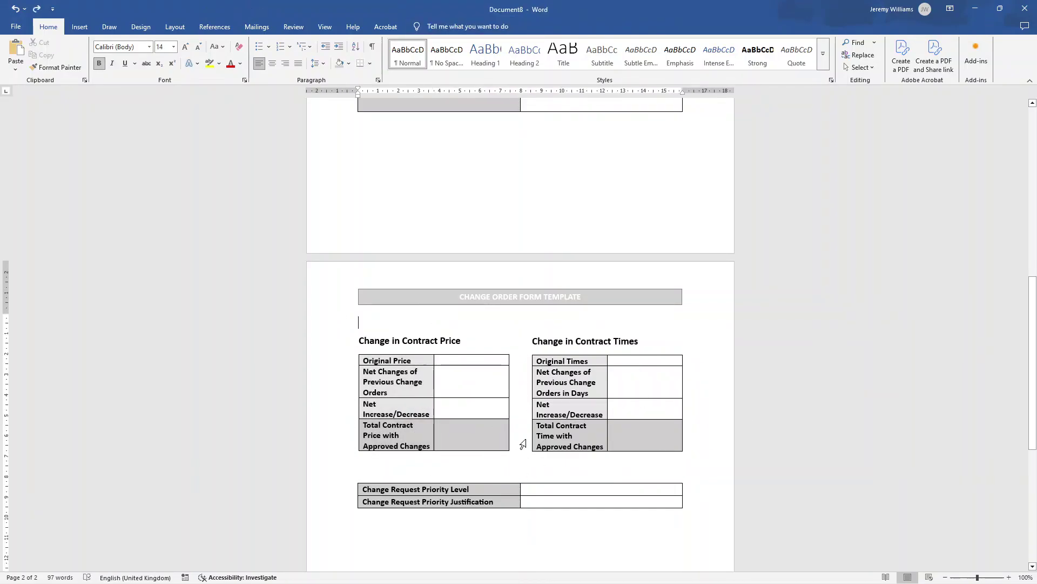
Step: Add the heading "Project Change Order Discussion and Documentation" below the priority table and correct the spelling of "Discussion"
scroll(740, 341, "down", 3)
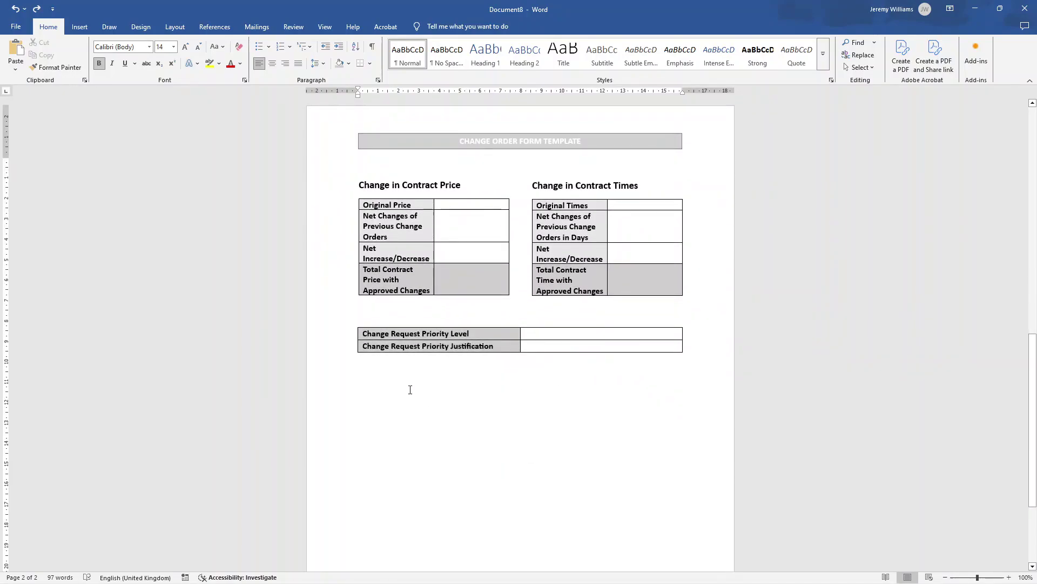
type("Project Chna")
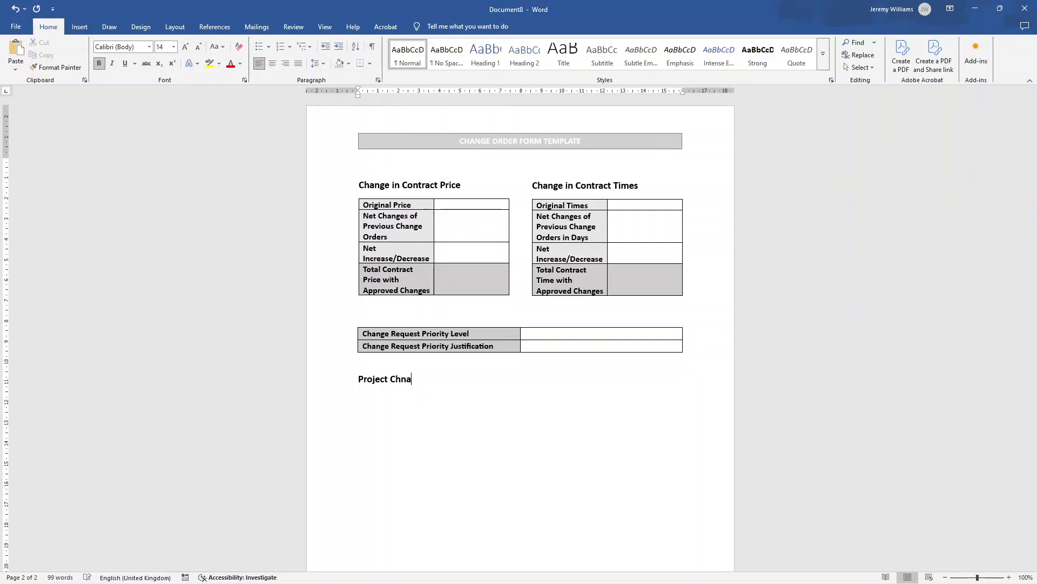
key("BackSpace")
key("BackSpace")
type("ange Order Disc")
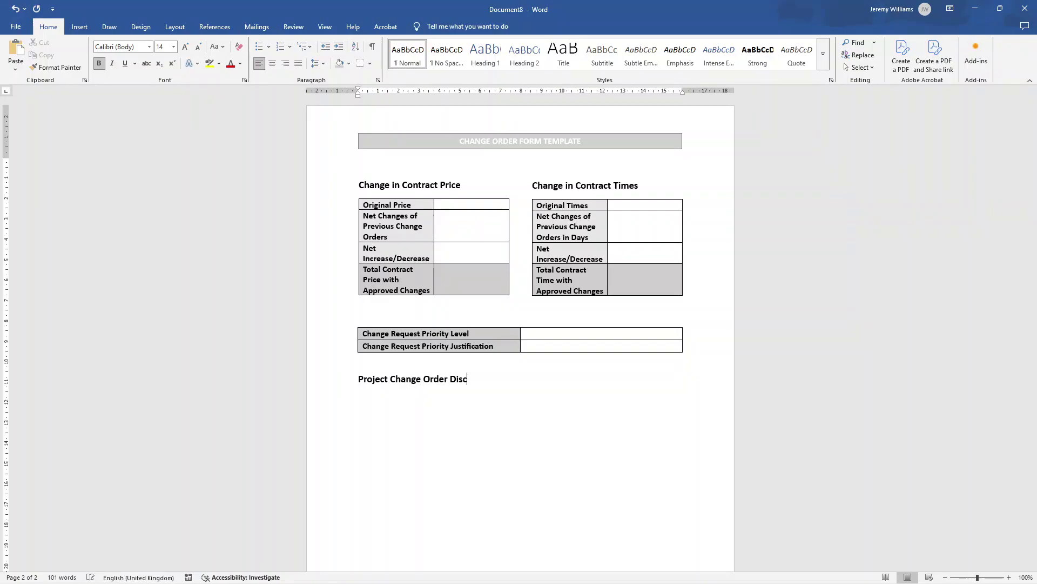
type("sussion and Document")
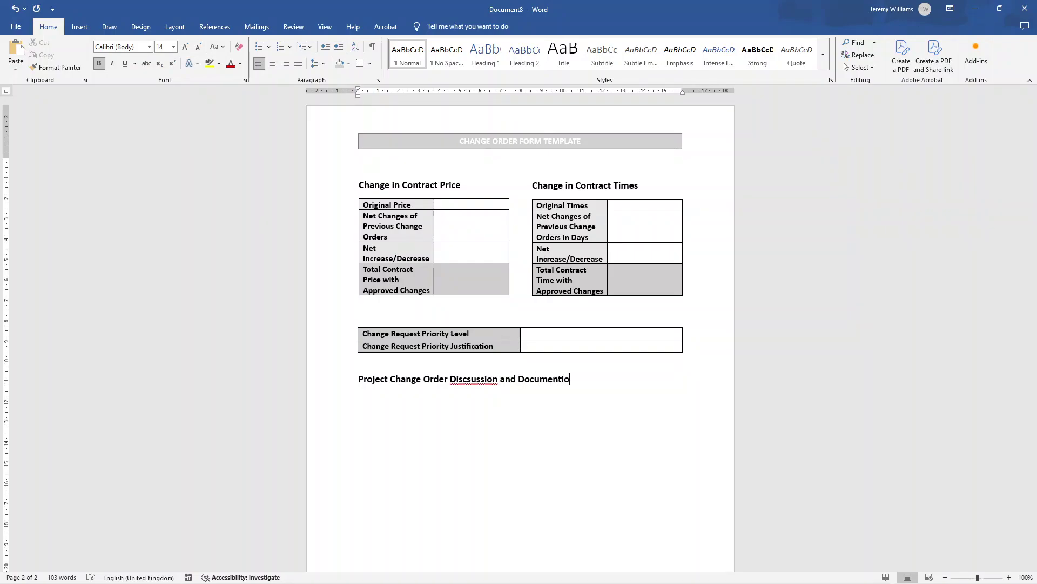
type("ation")
right_click(460, 385)
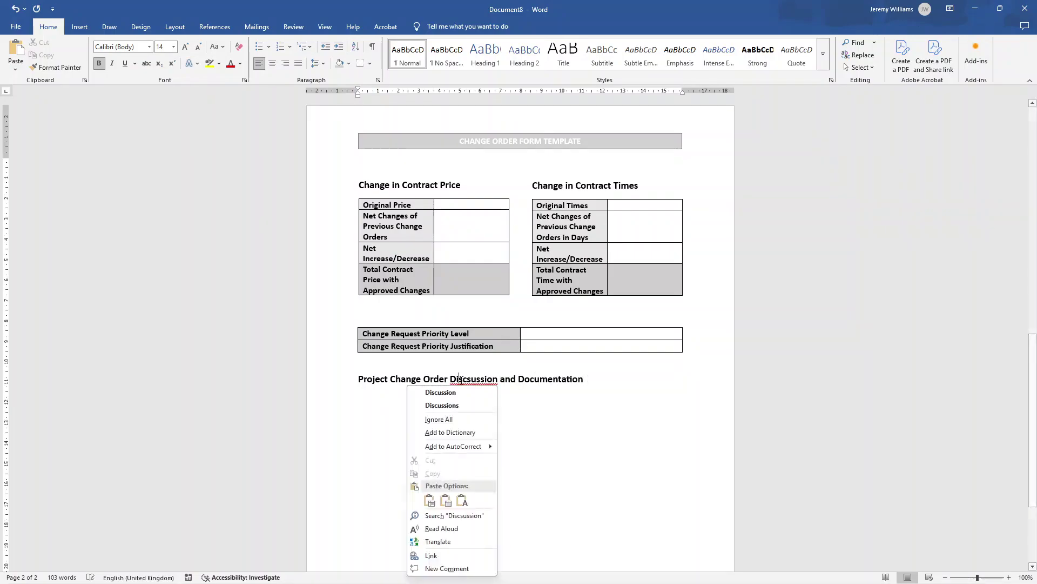
key("Escape")
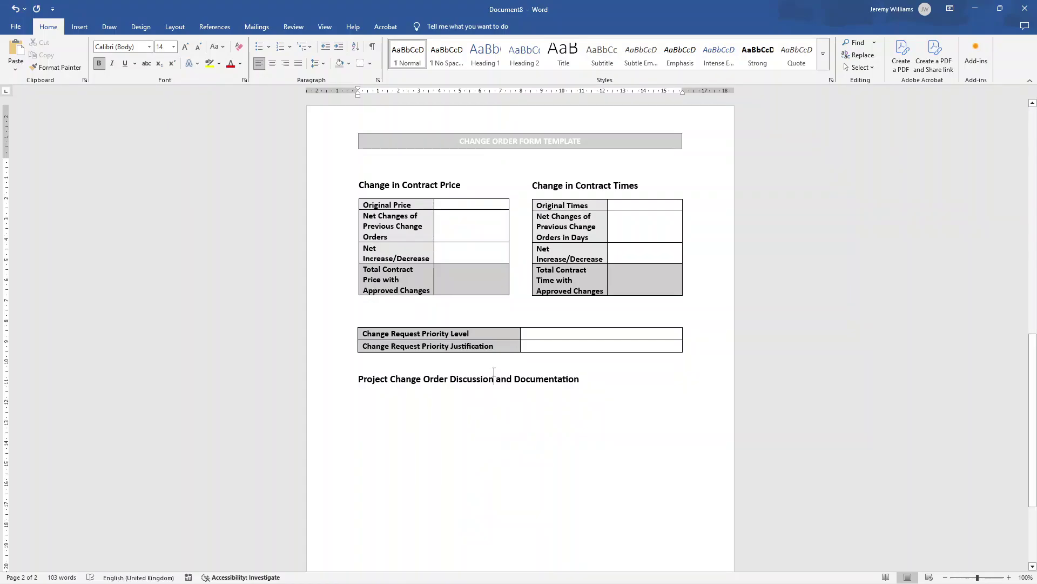
Step: Insert a table with four columns and five rows under the discussion and documentation heading
key("Return")
left_click(80, 26)
left_click(98, 69)
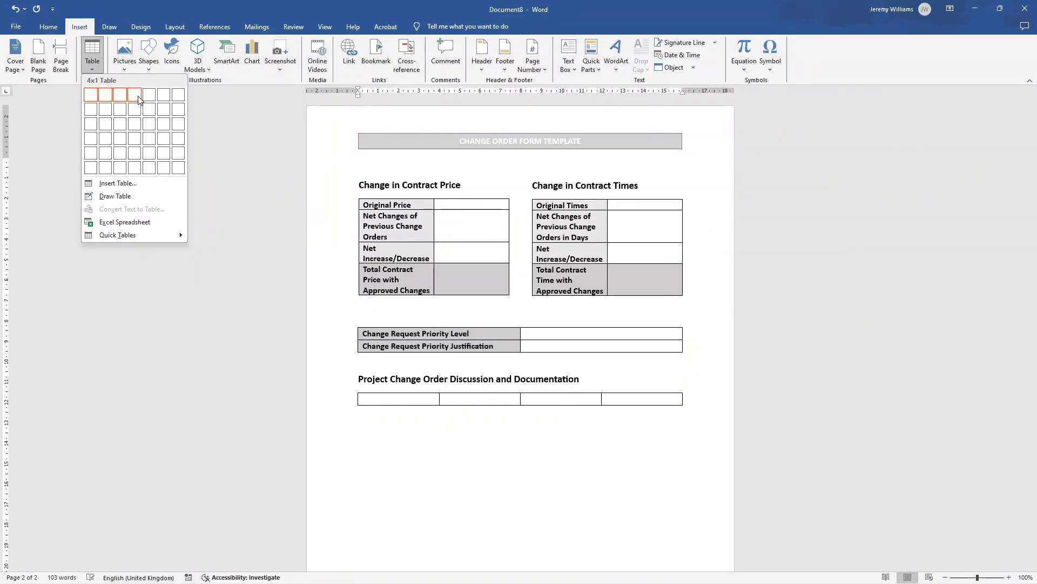
left_click(138, 154)
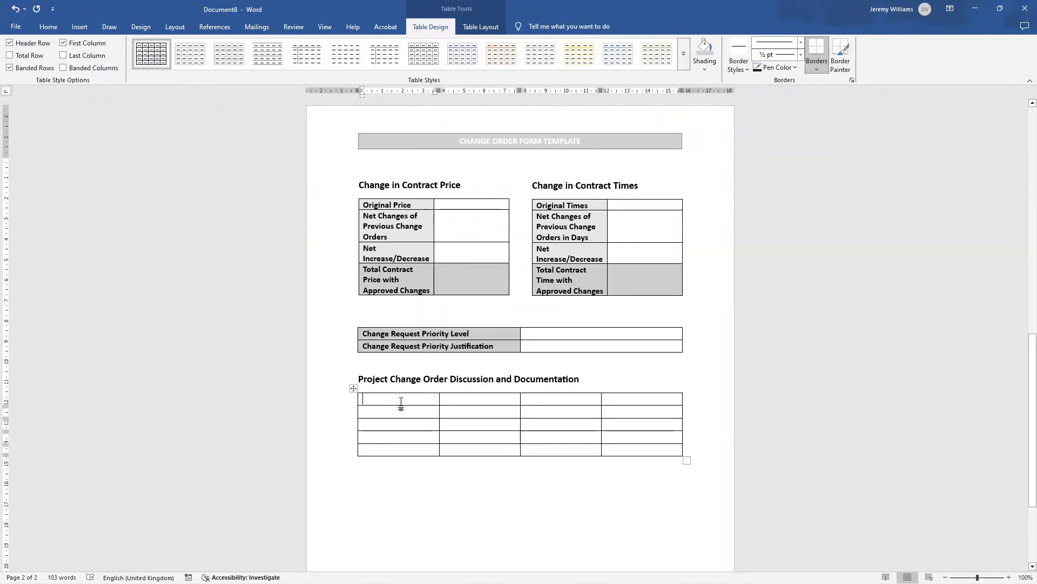
Step: Enter "Name & Title" in the new table's first header cell, shade the cell light grey and reduce the text to 12 pt
type("Name & T")
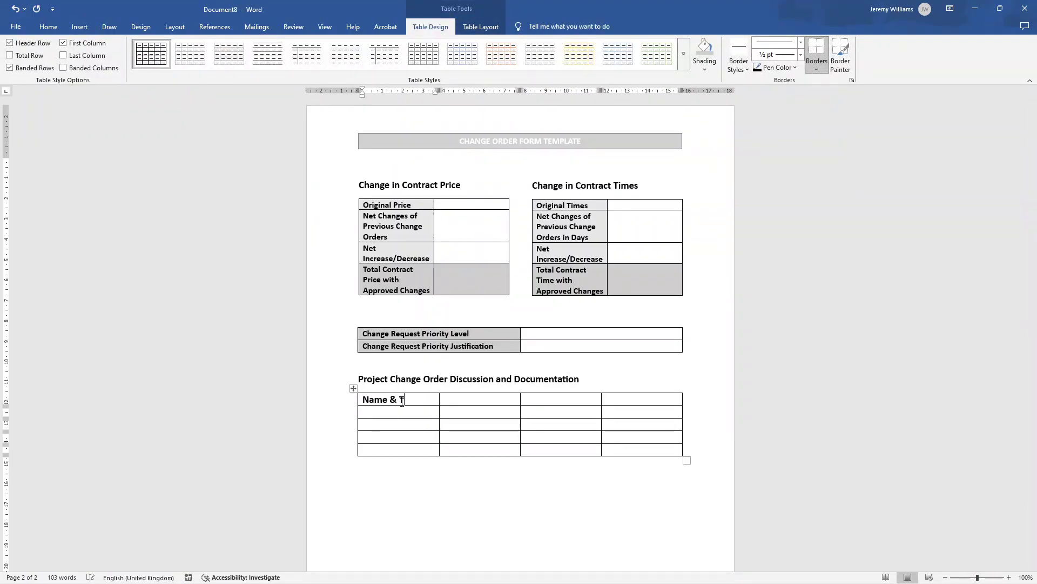
type("itle")
left_click(705, 48)
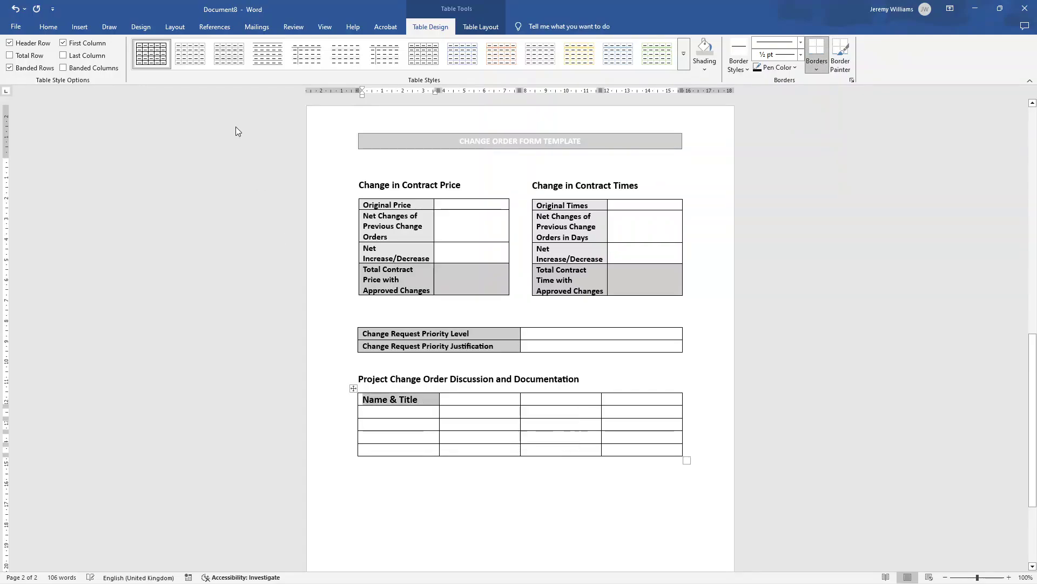
left_click(48, 26)
left_click(198, 47)
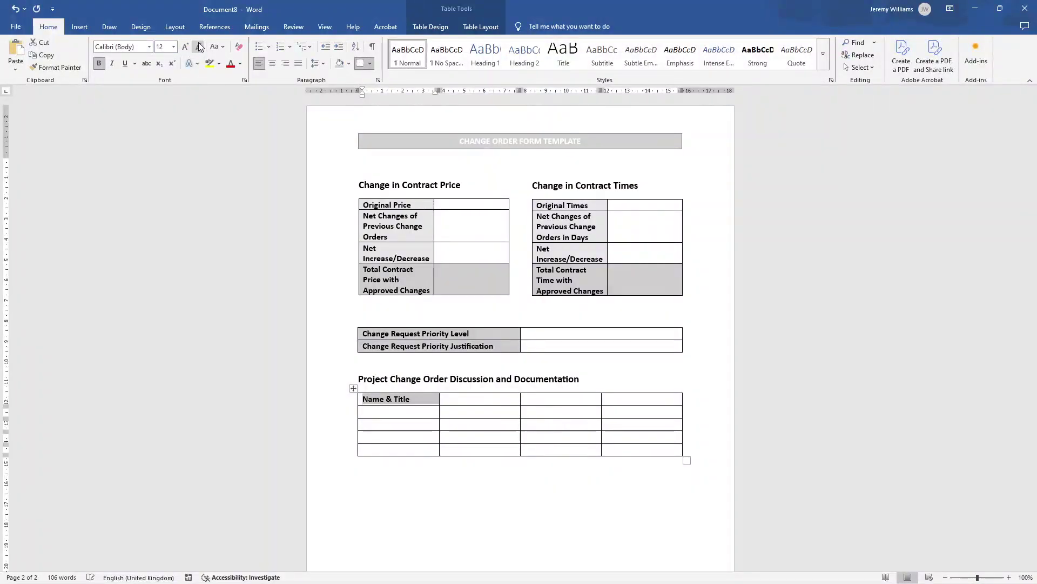
Step: Apply the light grey shading across the whole header row of the discussion table
left_click(478, 400)
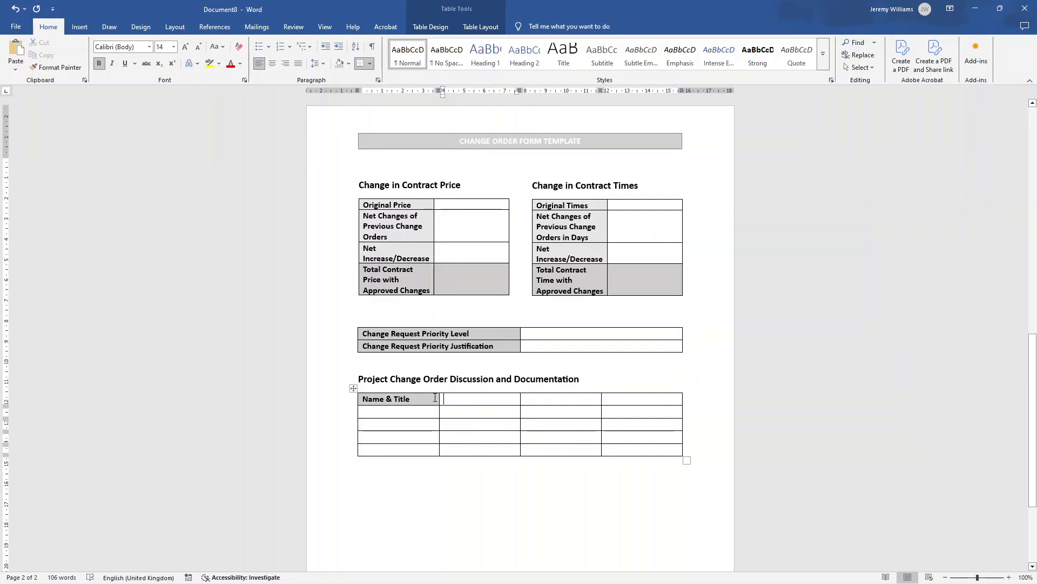
left_click_drag(435, 398, 643, 402)
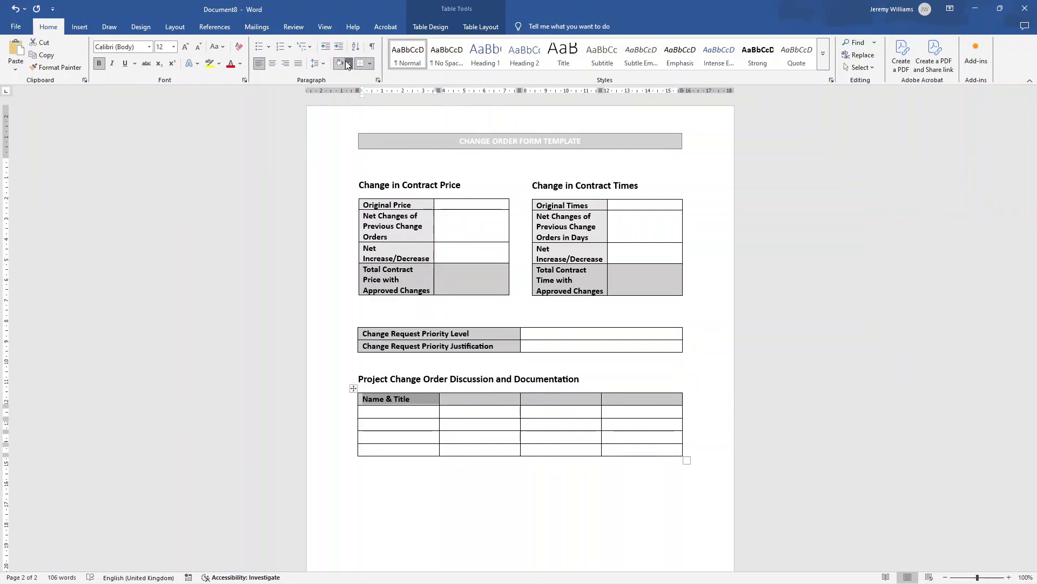
left_click(347, 65)
left_click(344, 63)
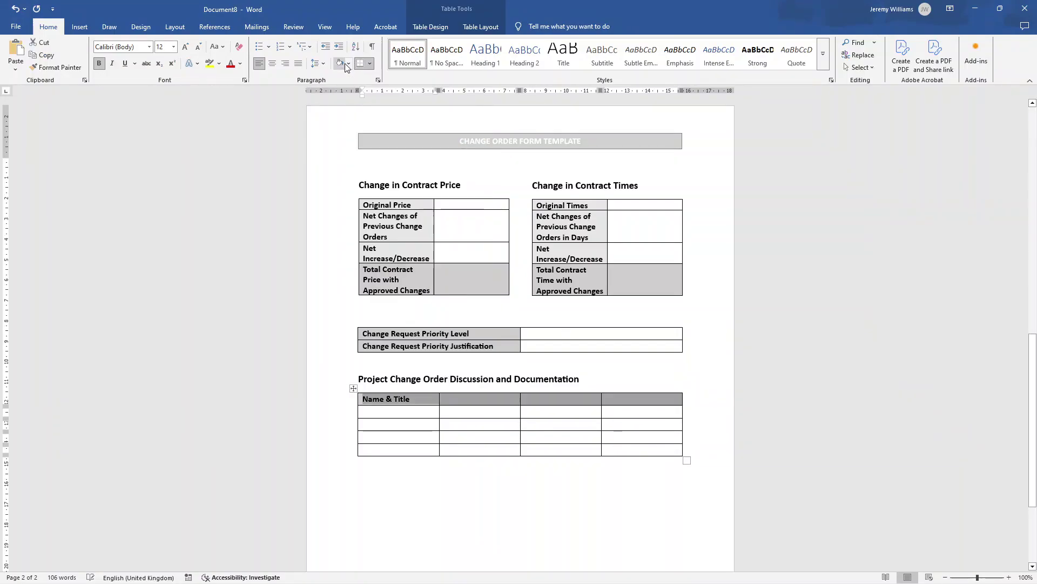
left_click(471, 409)
Step: Enter "Name & Title" in the third header cell and copy the first header's text formatting onto it
left_click(556, 398)
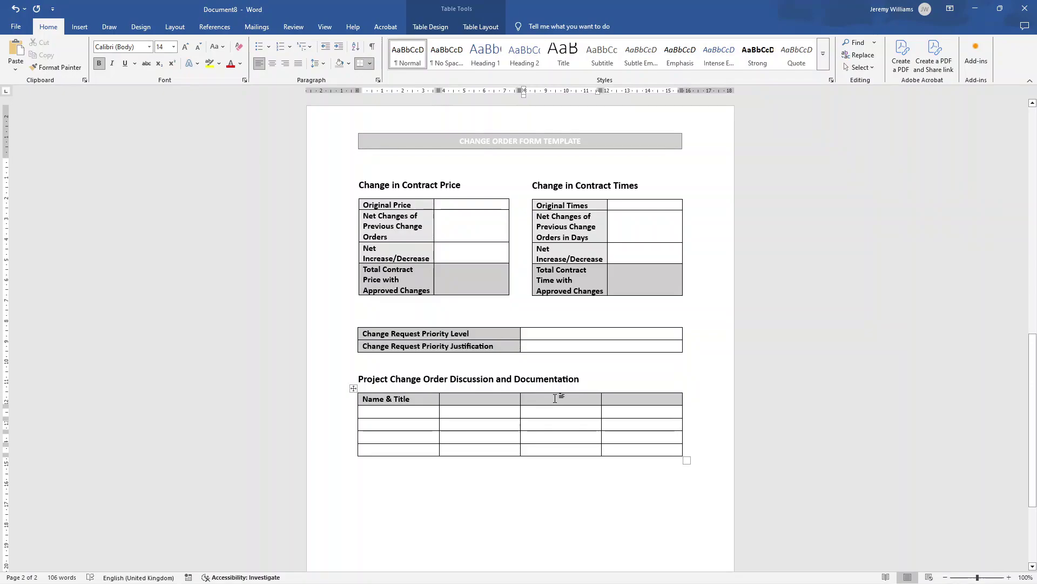
type("Name & Ttitle")
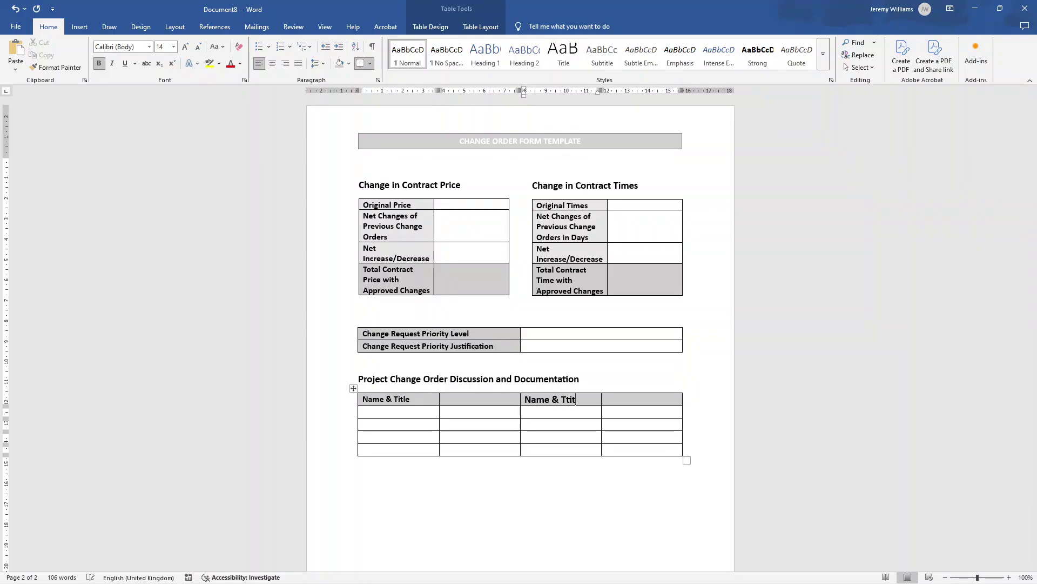
double_click(570, 400)
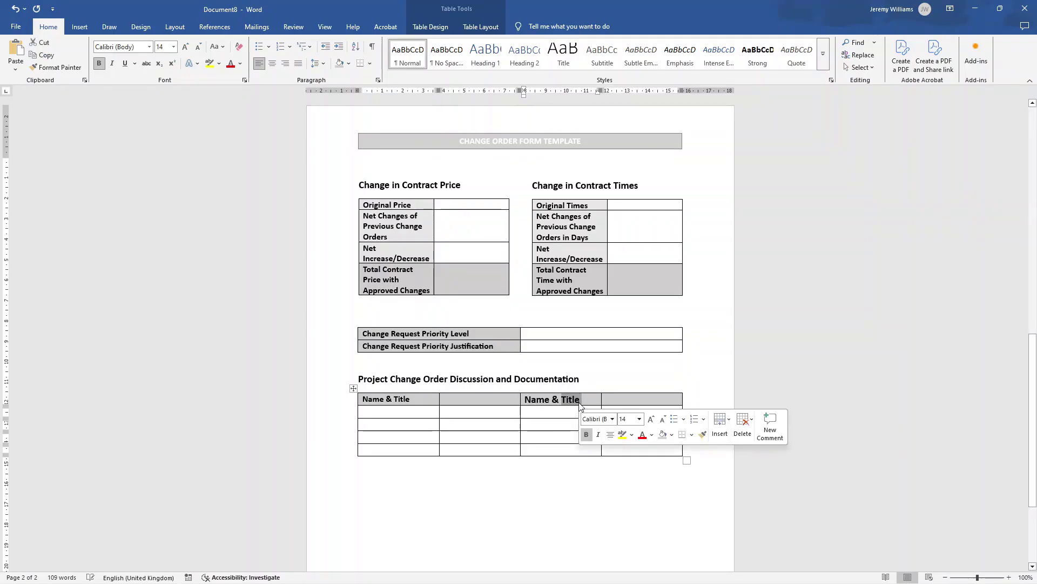
triple_click(540, 402)
triple_click(386, 399)
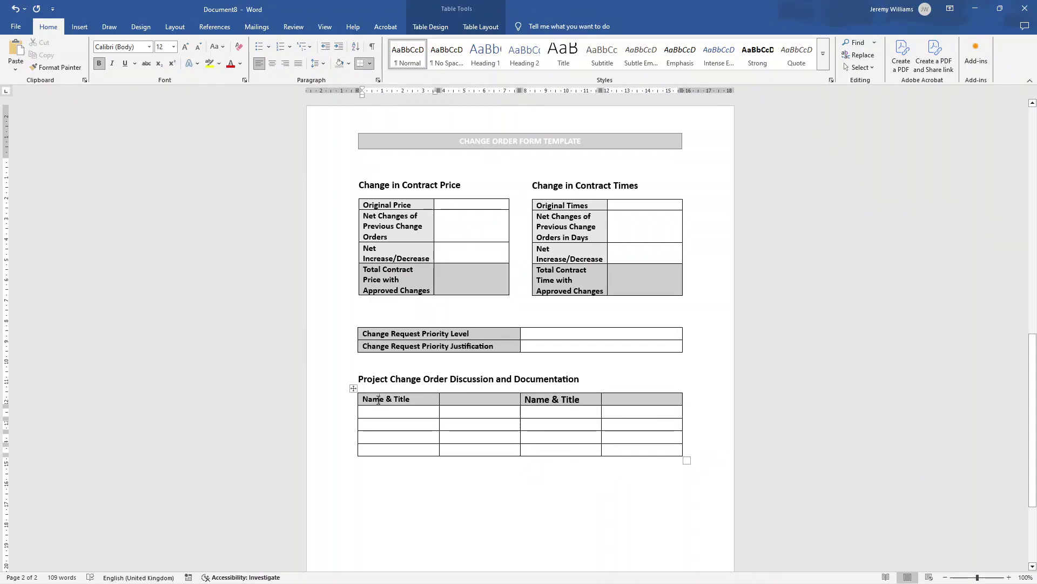
left_click(65, 67)
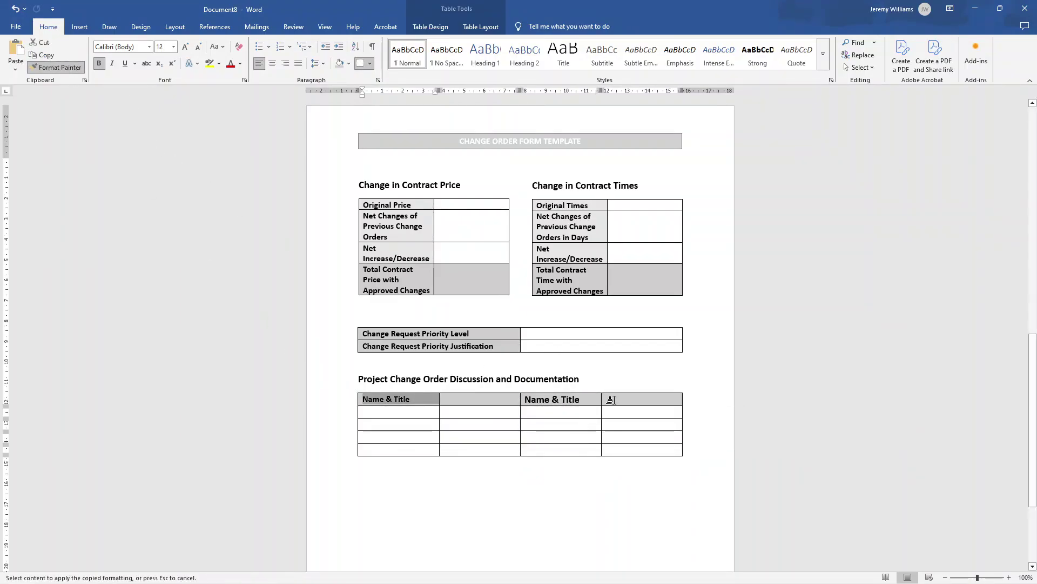
left_click_drag(578, 400, 524, 400)
Step: Enter "Date" in the fourth header cell and match its formatting to the neighbouring "Name & Title" header
left_click(640, 400)
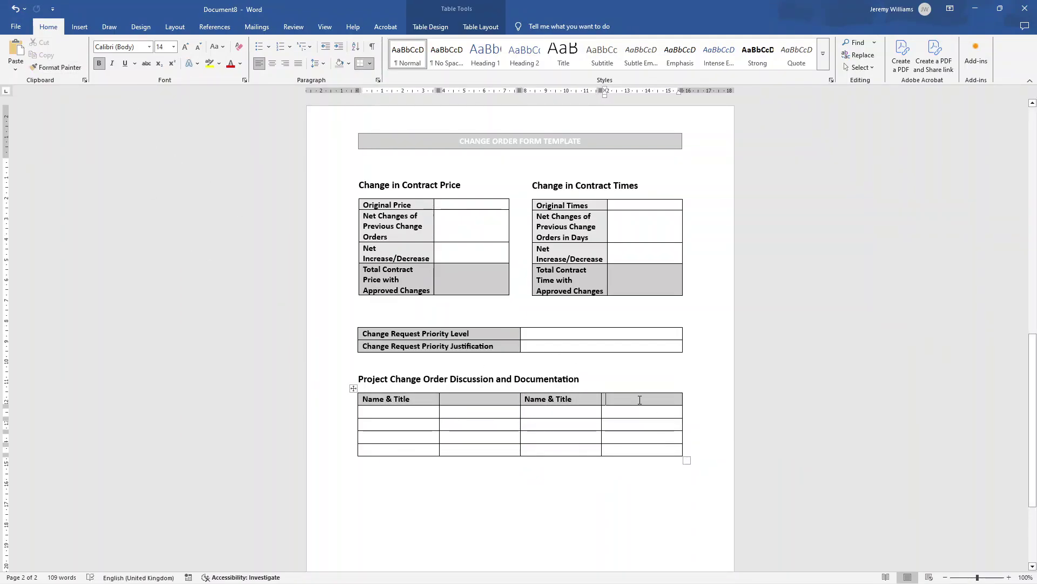
type("Date")
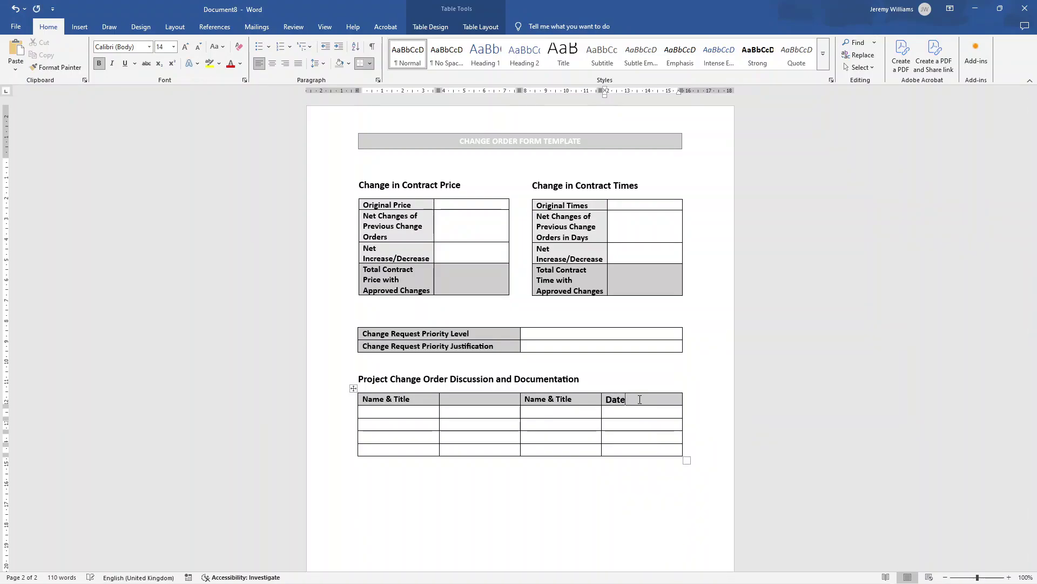
left_click(565, 399)
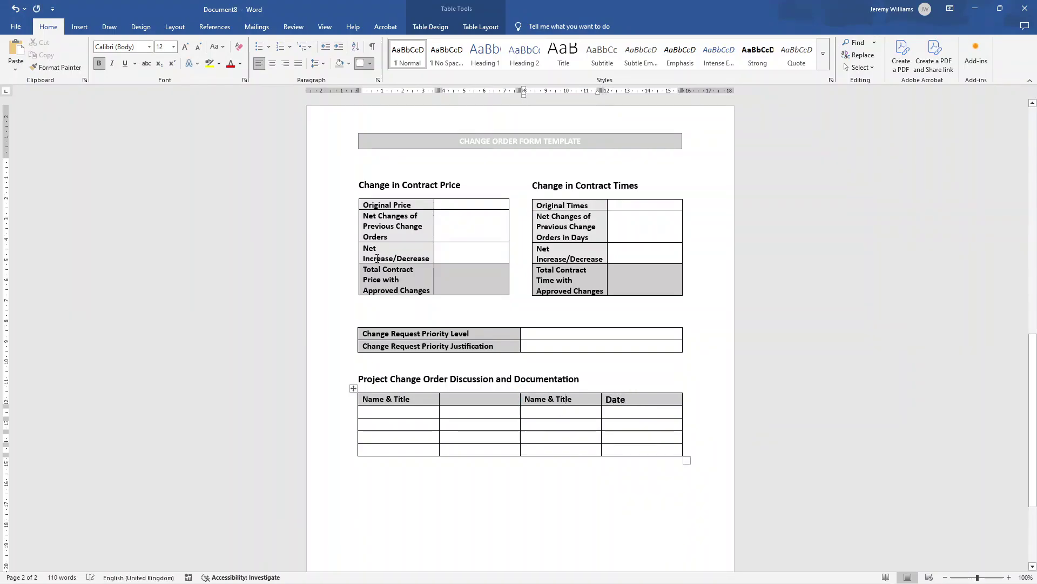
left_click(56, 67)
left_click(616, 400)
double_click(534, 399)
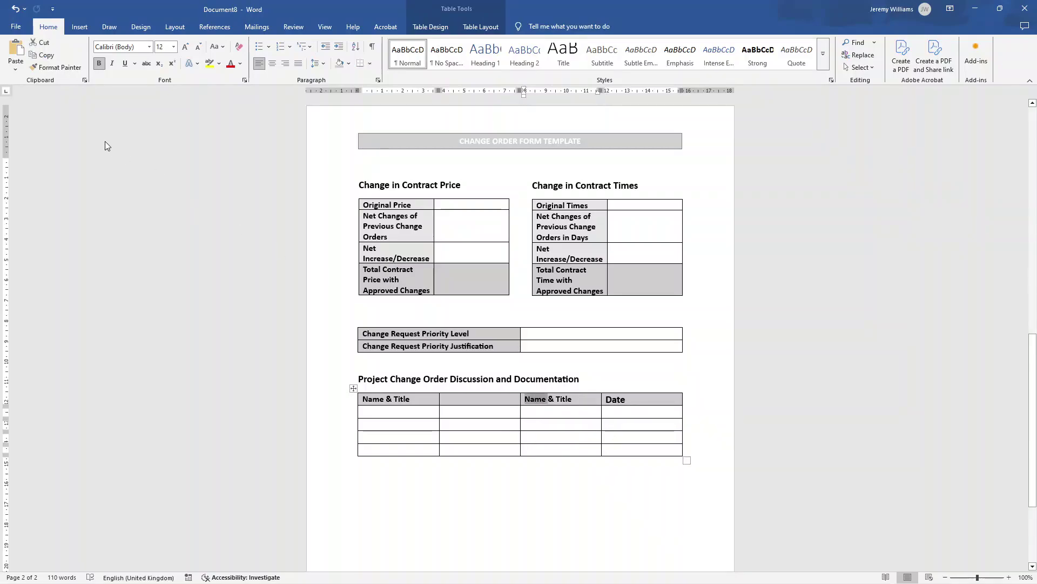
left_click(56, 67)
left_click_drag(606, 401, 627, 400)
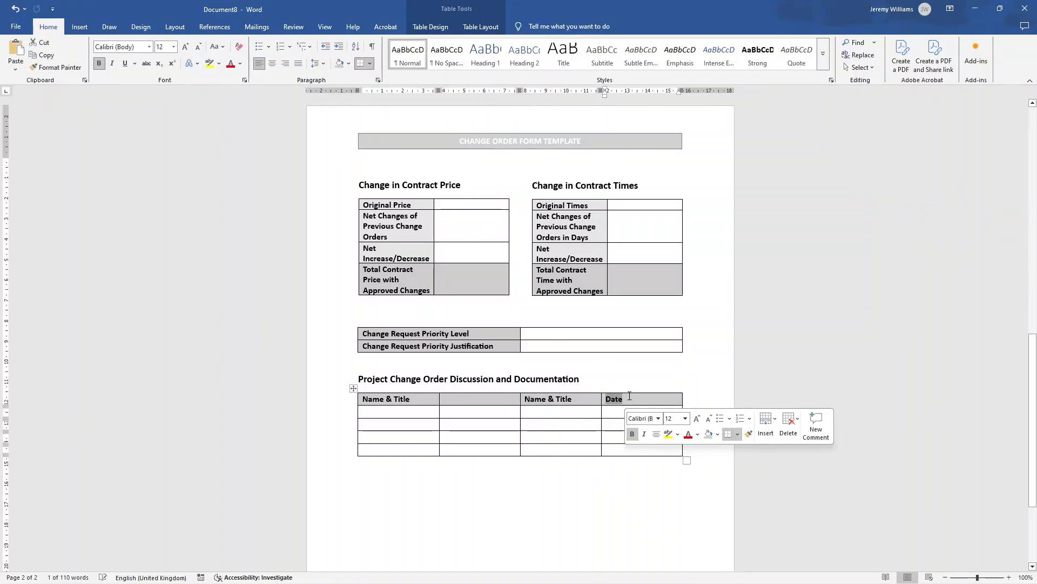
Step: Enter "By" in the second column directly below the header row, reduced to 12 pt and centred
left_click(489, 410)
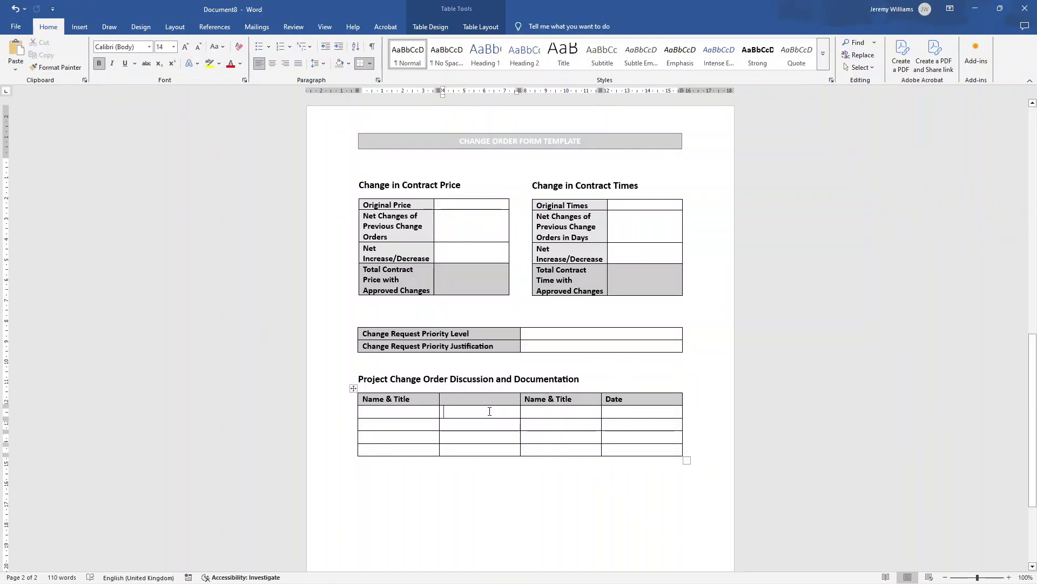
type("By")
key("Tab")
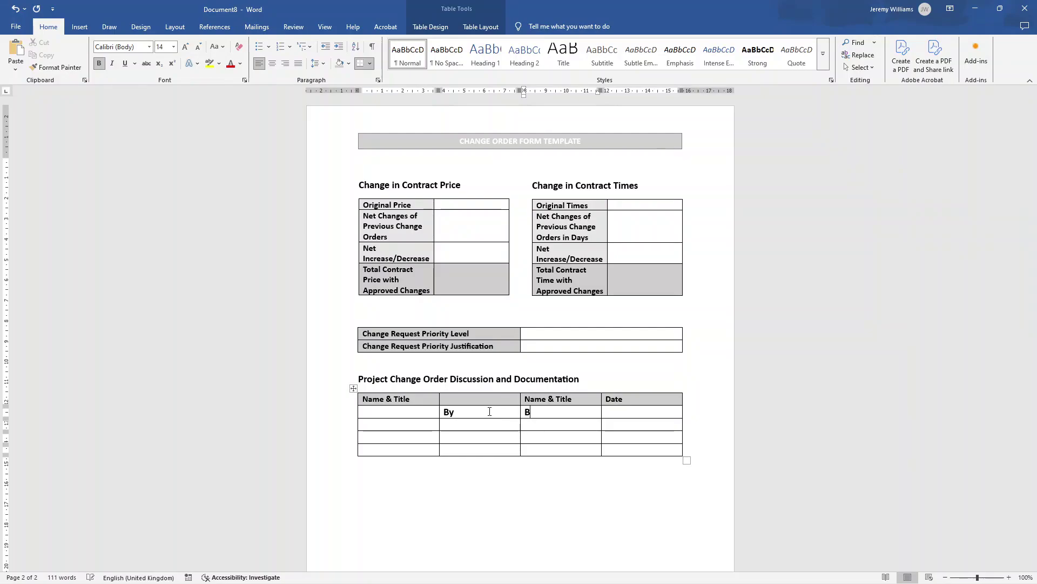
left_click(398, 413)
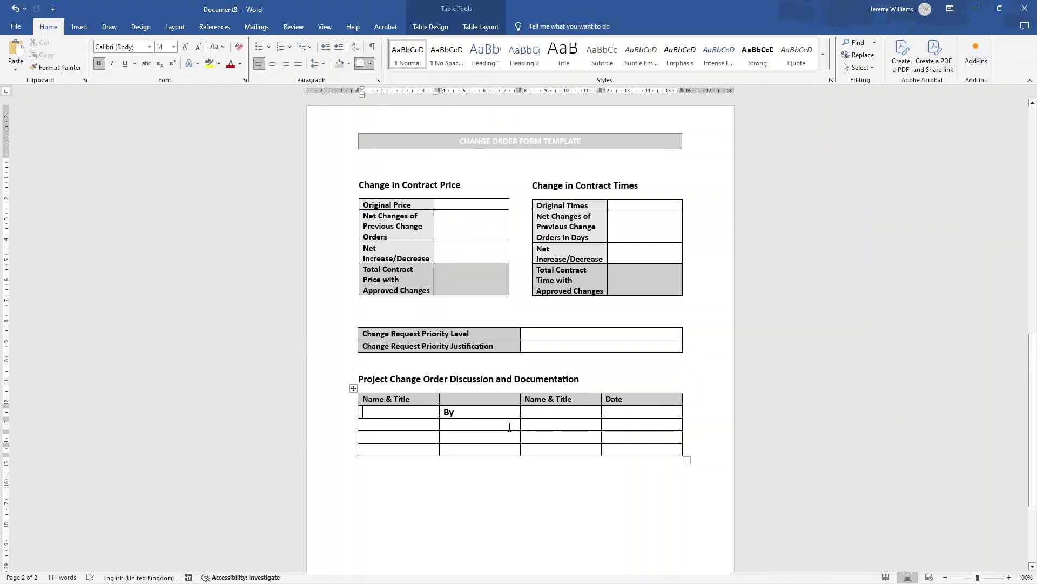
double_click(449, 412)
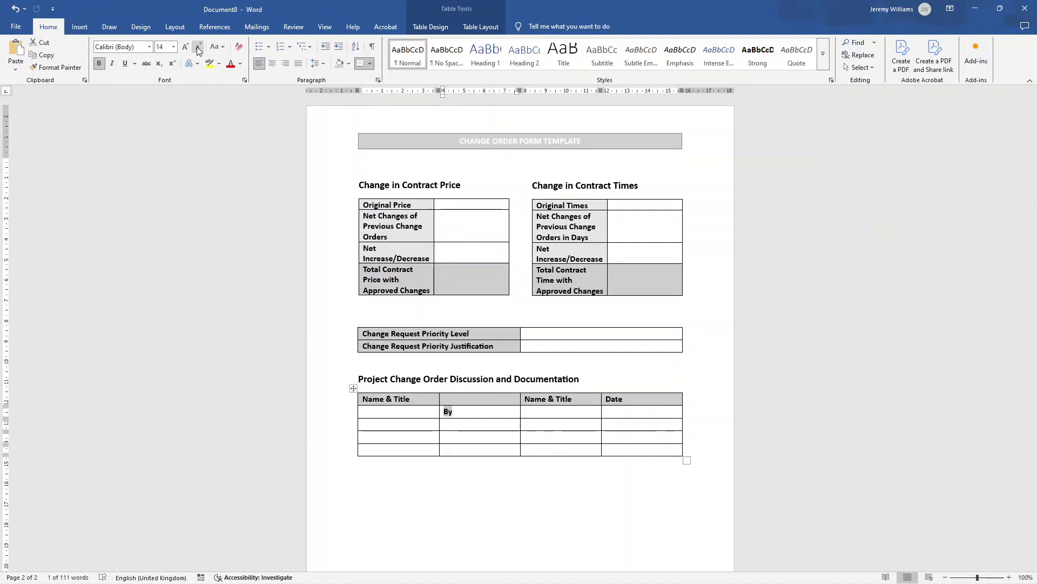
left_click(273, 64)
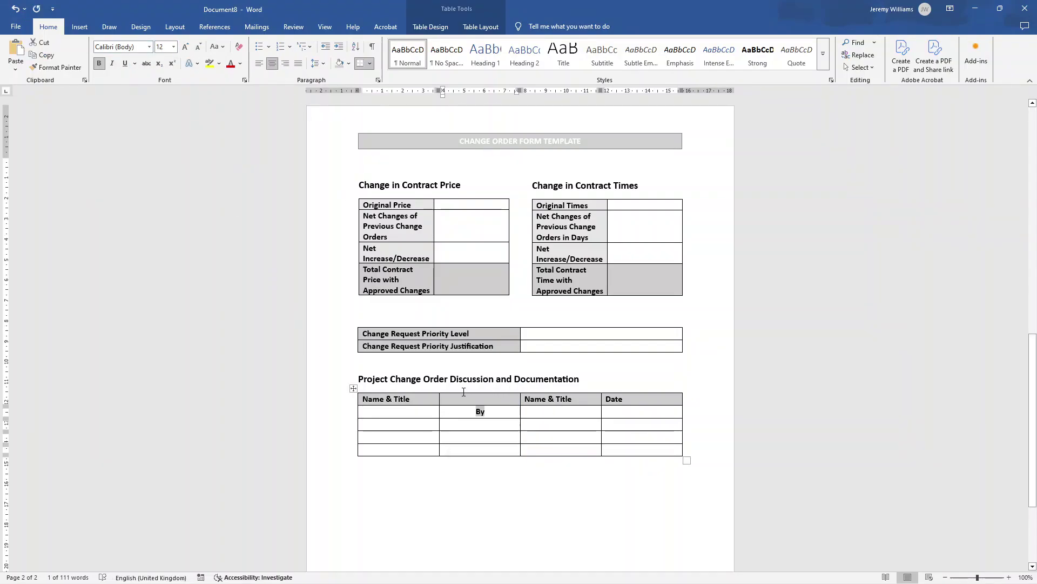
Step: Fill the three remaining rows of the discussion table's second column with "By", centred, and remove the bold from all four entries
key("ctrl+c")
left_click(477, 425)
key("ctrl+v")
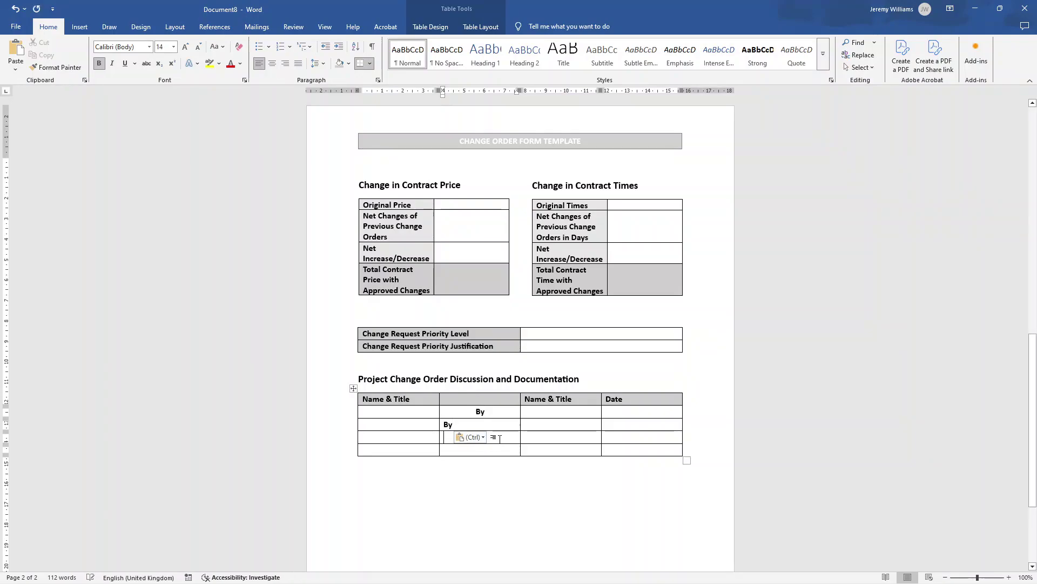
key("ctrl+v")
key("ctrl+v")
left_click_drag(446, 424, 458, 450)
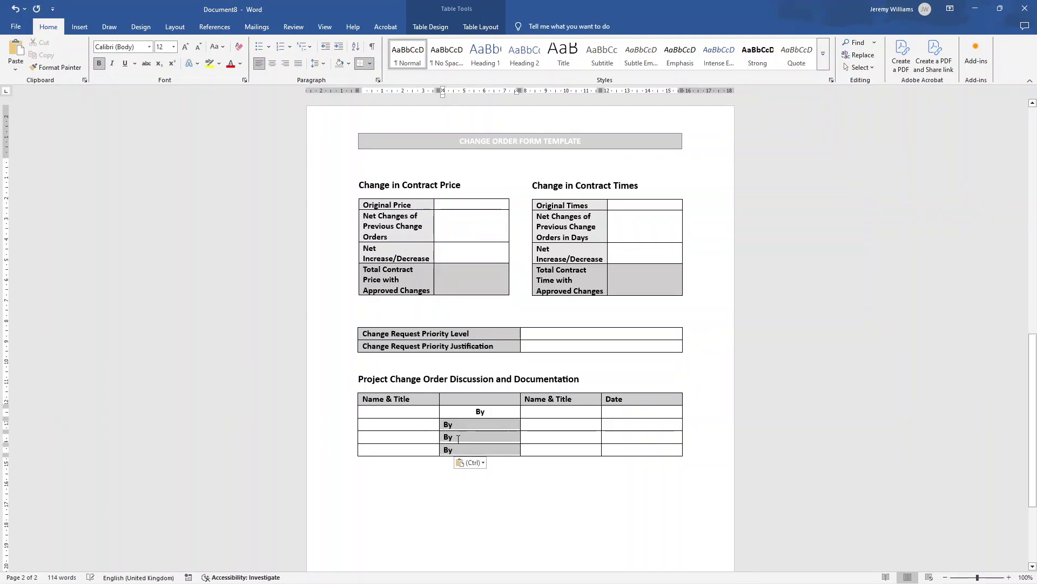
left_click(273, 63)
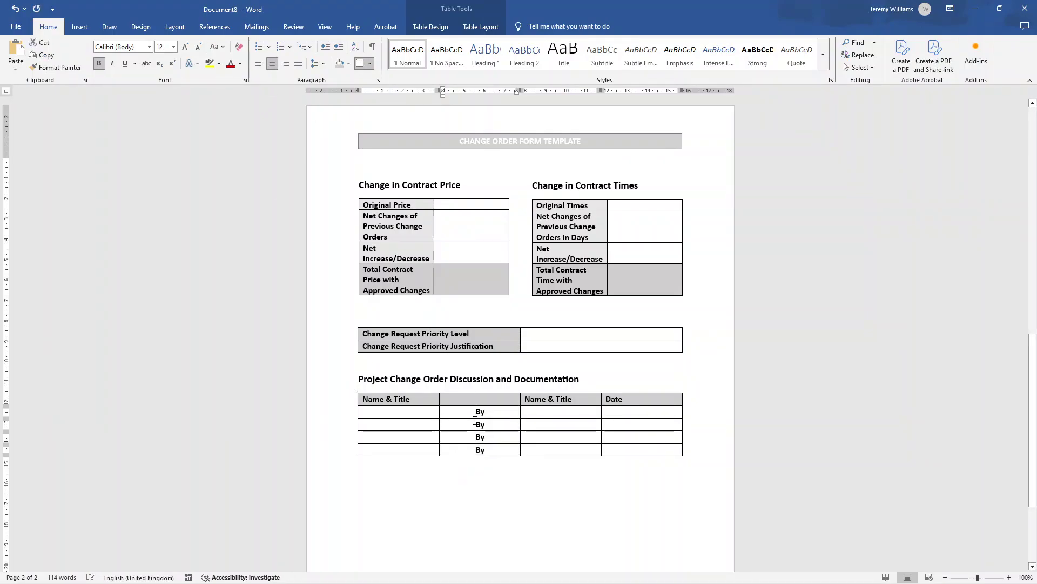
left_click(620, 487)
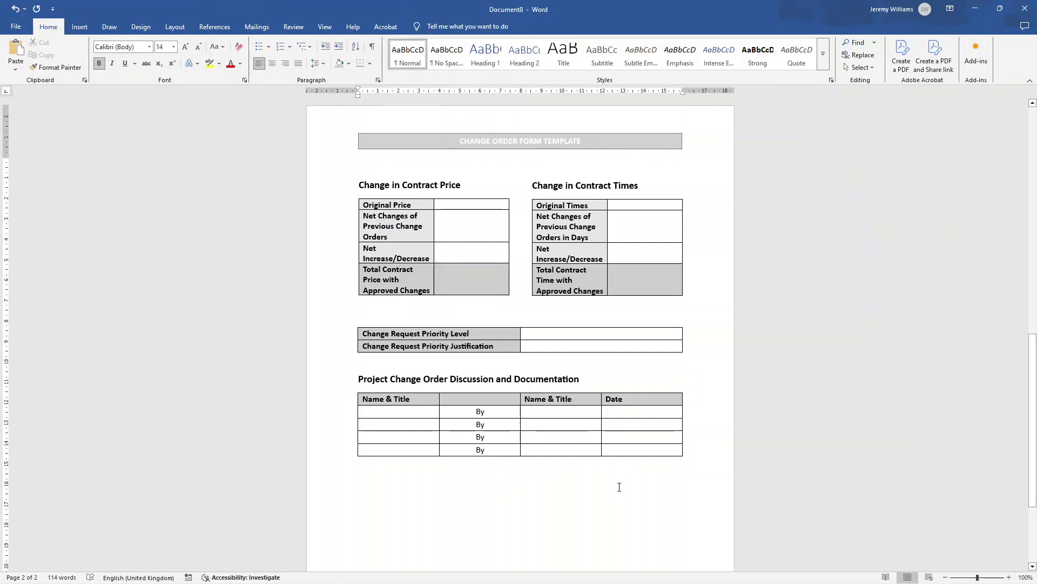
Step: Insert a 4x4 table below the discussion table
scroll(610, 471, "down", 3)
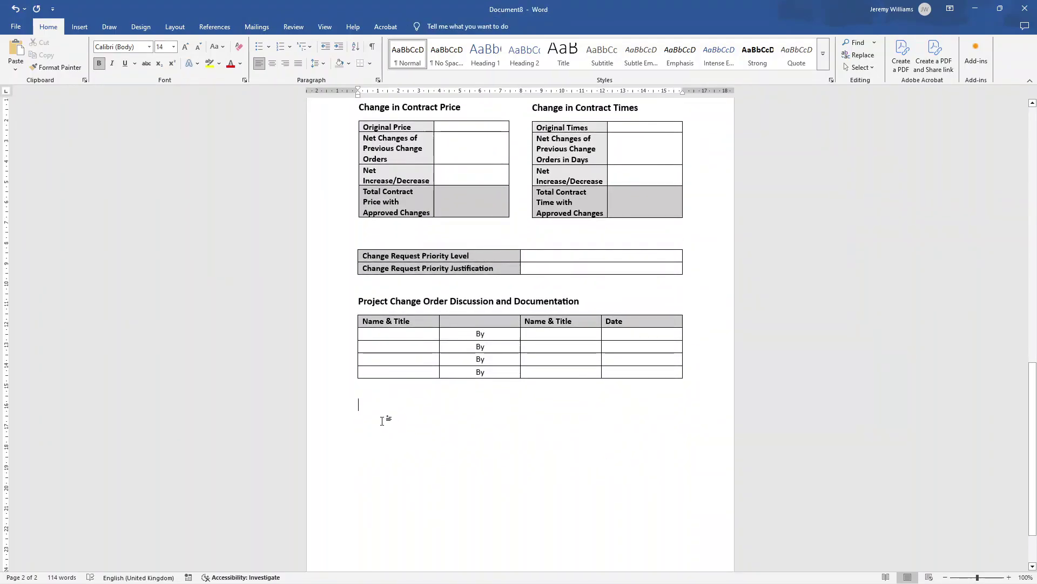
left_click(80, 26)
left_click(91, 56)
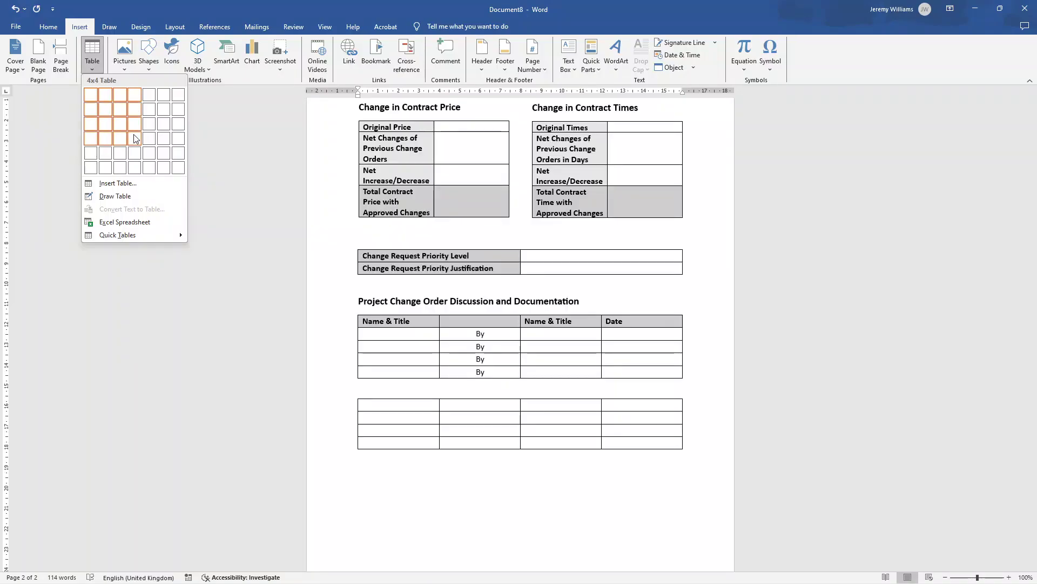
left_click(135, 138)
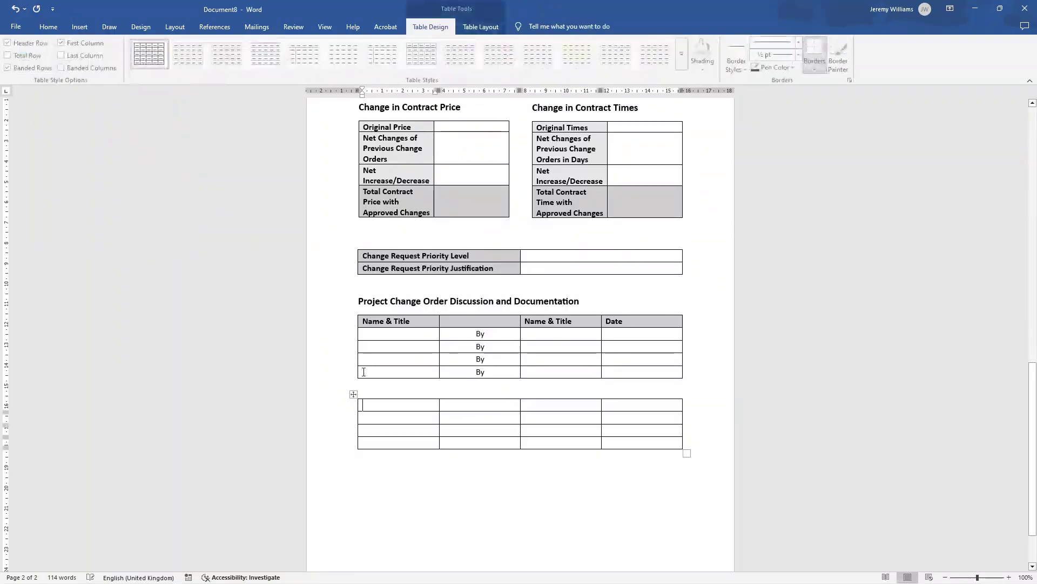
Step: Enter "Recommended By" in the new table's first cell, reduced to 12 pt with light grey shading
type("REcomm")
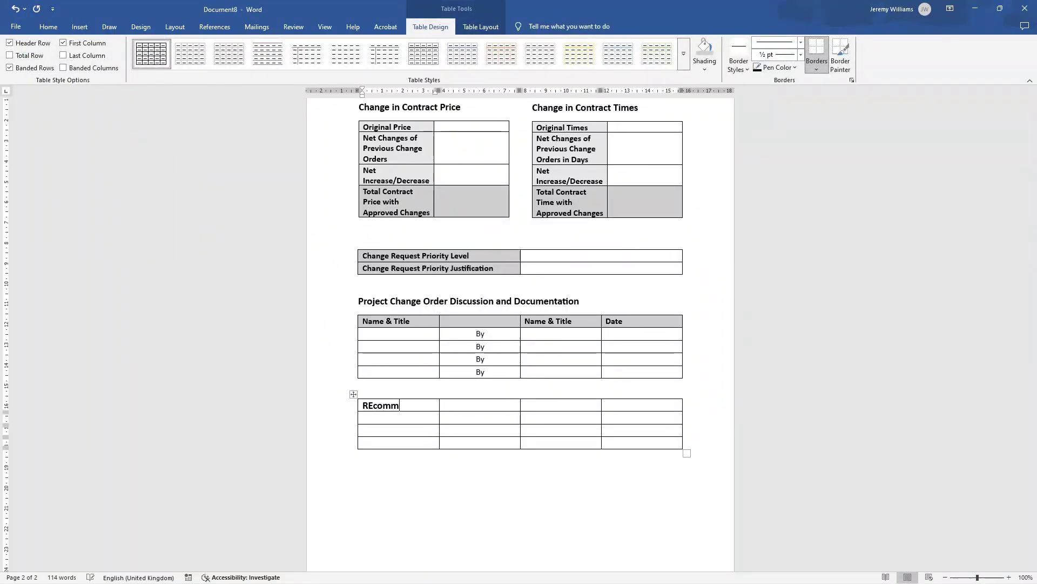
type("ended By")
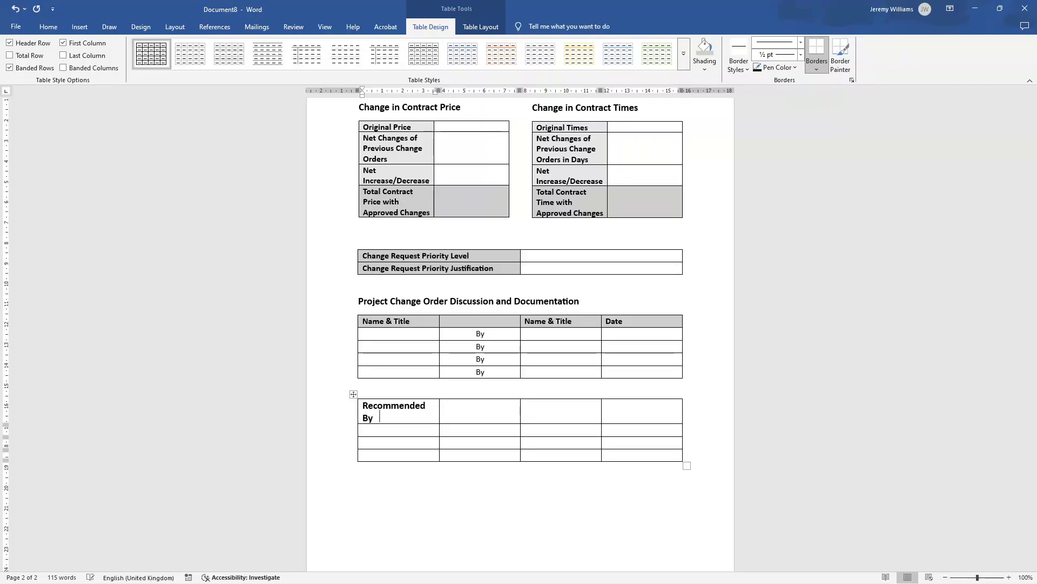
left_click_drag(376, 418, 364, 405)
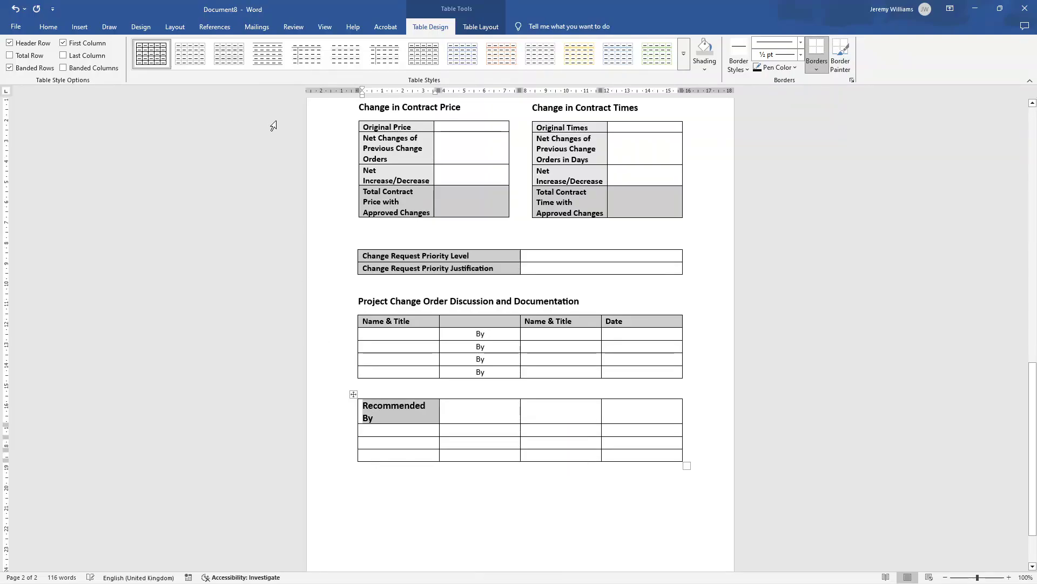
left_click(49, 26)
left_click(199, 47)
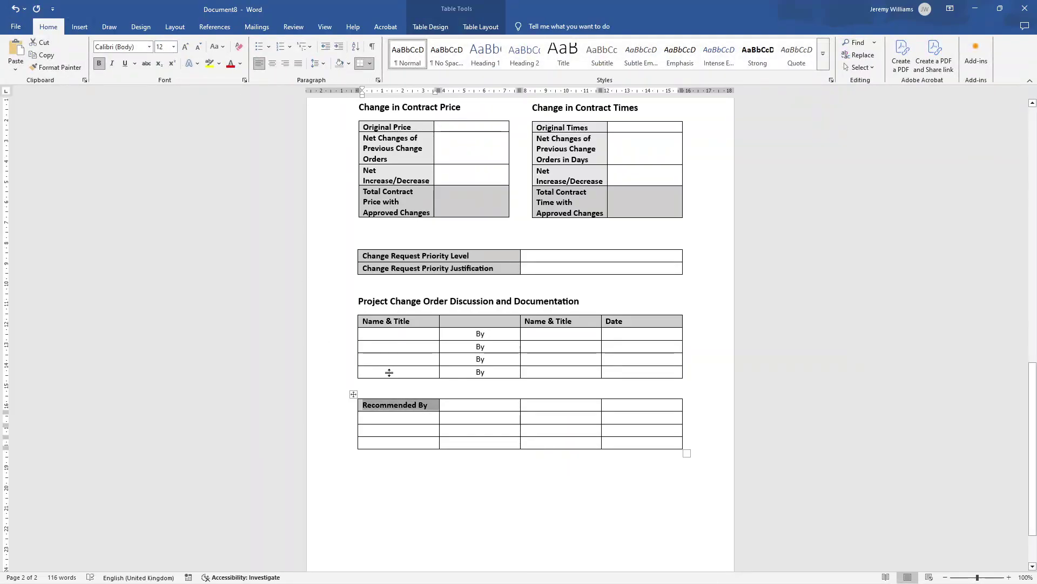
Step: Enter "Date", "Accepted By" and "Date" in the first column's cells below "Recommended By"
left_click(384, 414)
type("Date ")
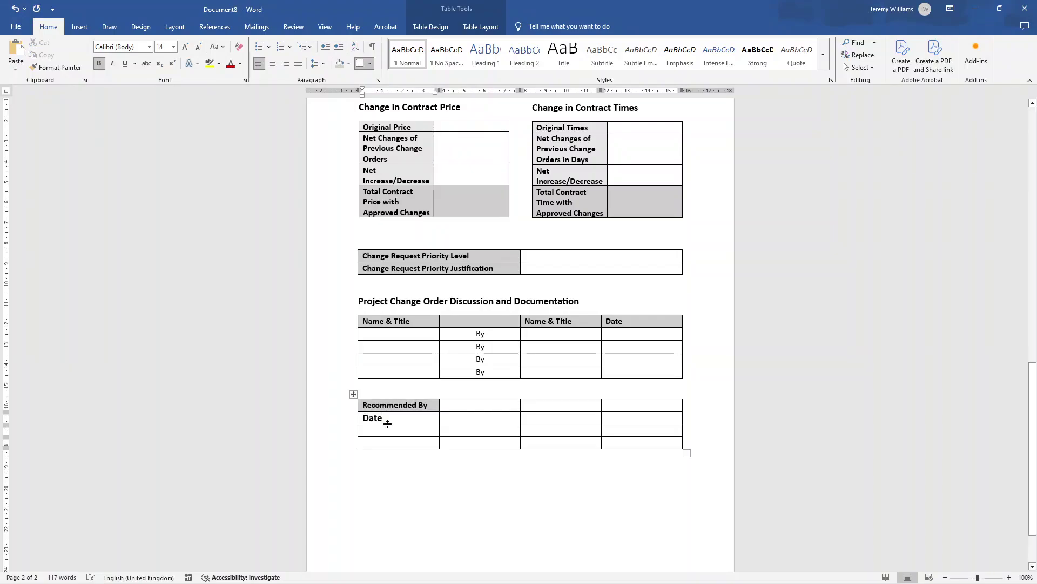
type("Acc")
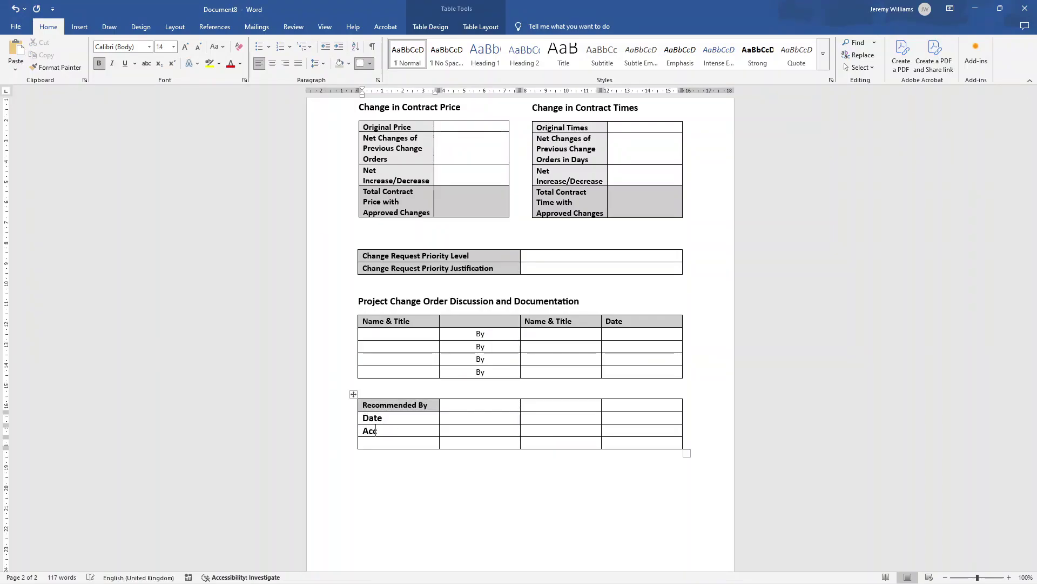
type("epted By ")
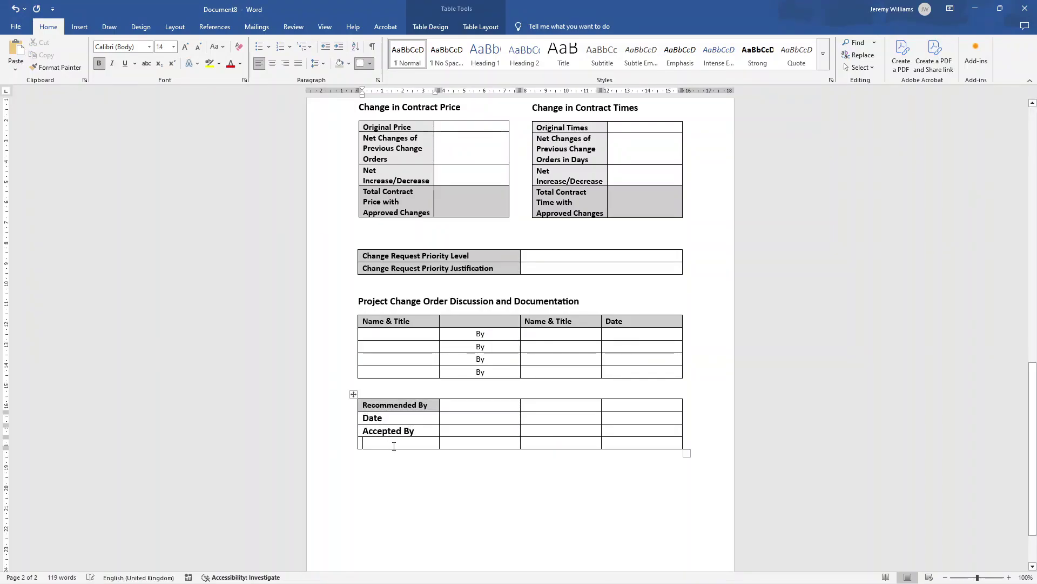
type("Date")
Step: Enter "Approved By" and "Date Approved" in the third column's first two rows, and extend the second-row "Date" label to "Date Recommended"
left_click(575, 407)
type("ApprovedDate")
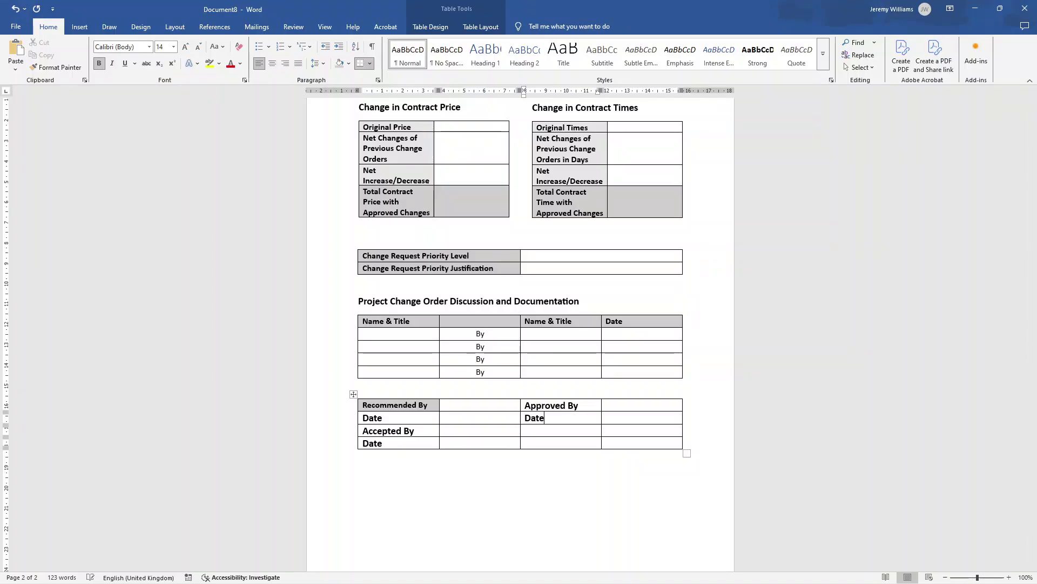
type(" Approved")
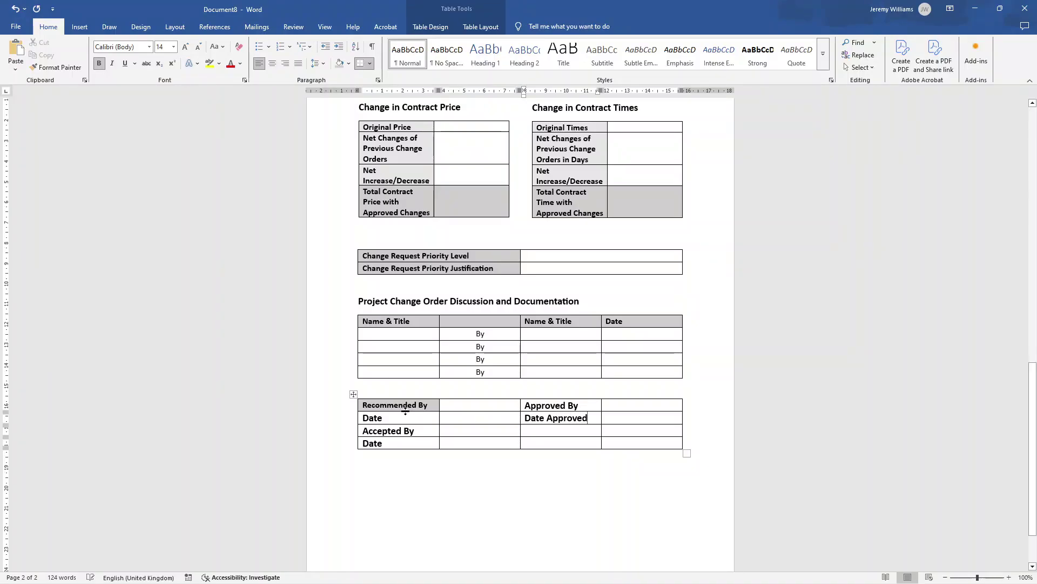
left_click(403, 416)
type("Recom")
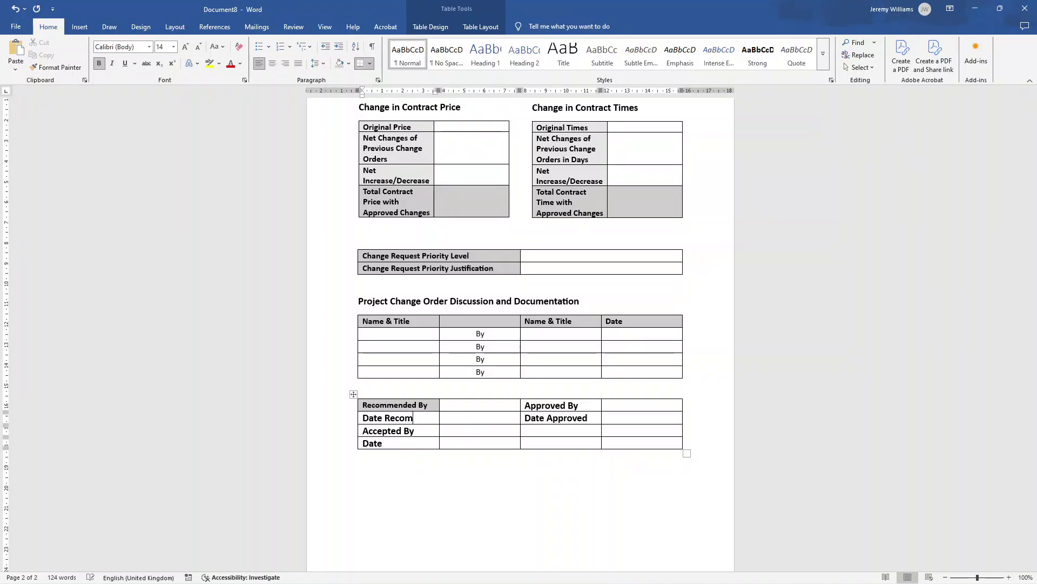
type("mended")
Step: Enter "Reviewed By" and "Date" in the last two rows of the third column
left_click(534, 446)
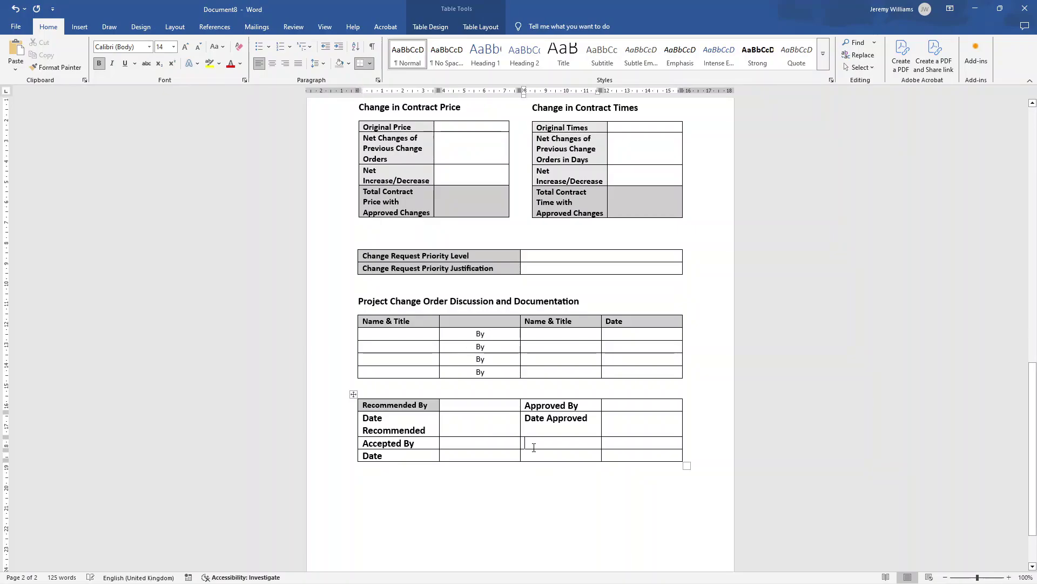
type("Reviewed ")
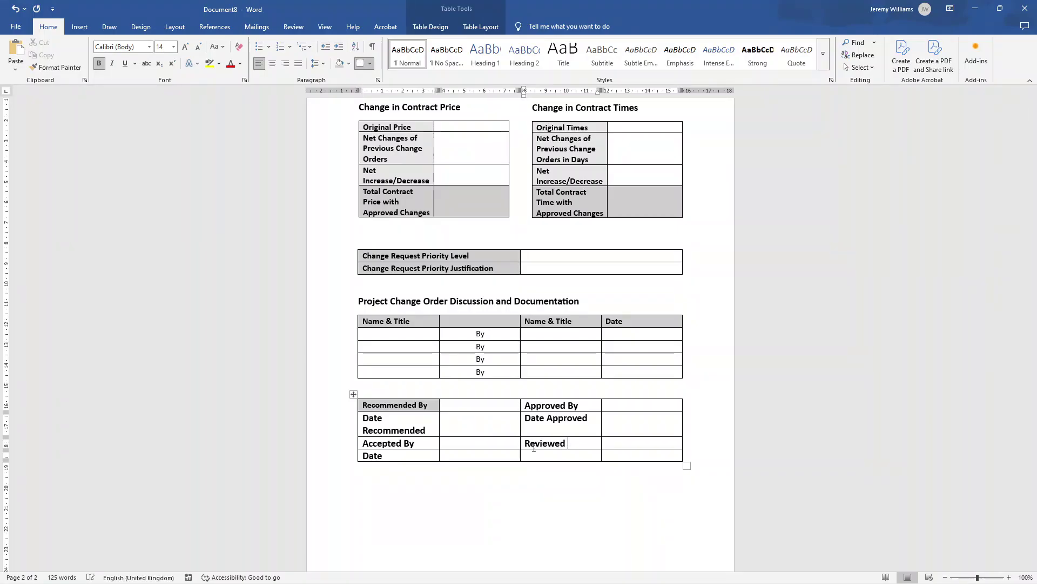
type("ByDate")
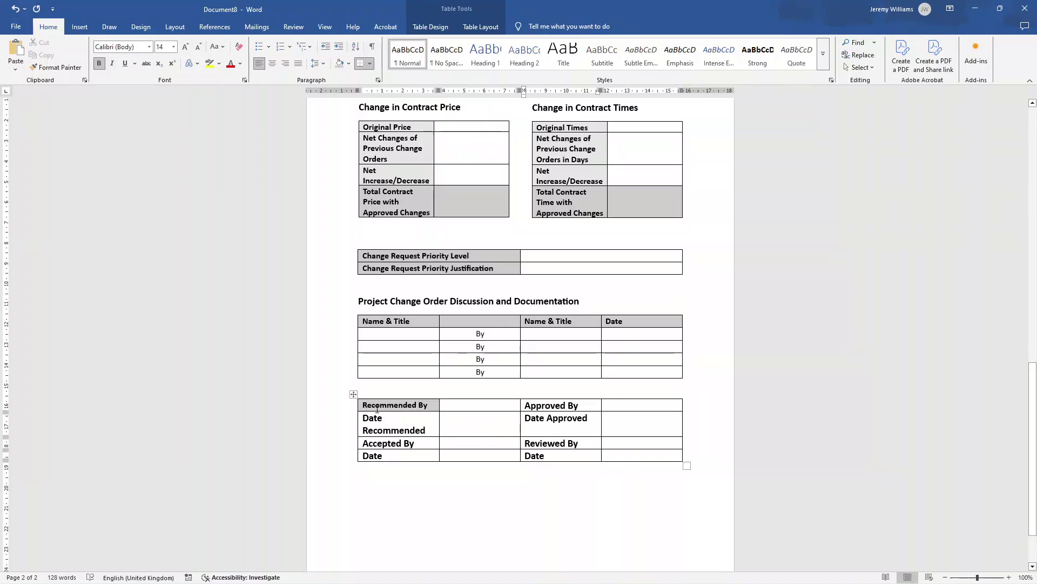
Step: Copy the text formatting of "Recommended By" onto the three labels below it in the first column
left_click(376, 406)
left_click(81, 68)
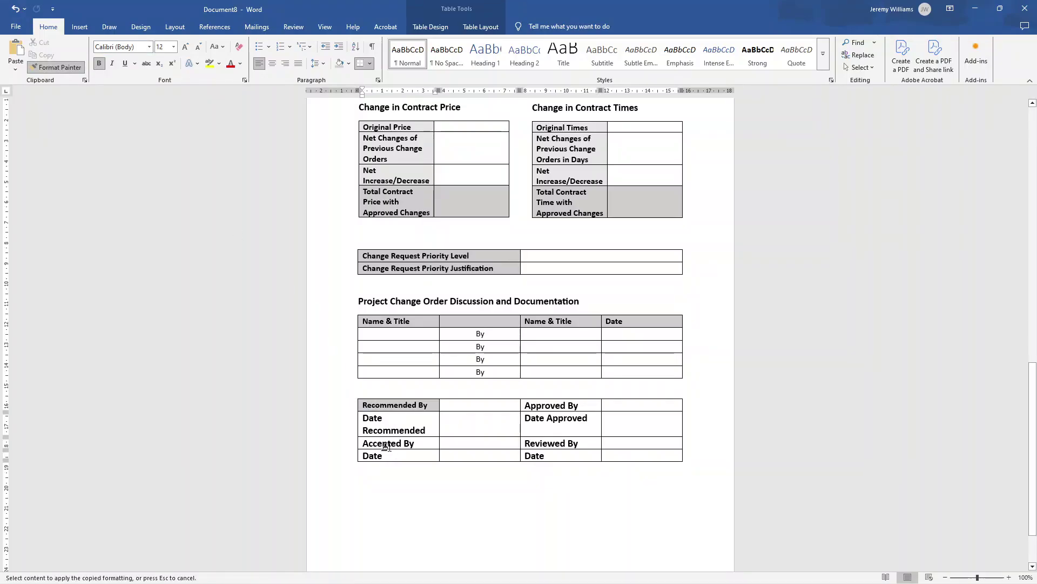
left_click_drag(389, 422, 389, 456)
Step: Reduce the third-column labels to 12 pt and shade both label columns of the approvals table light grey
left_click(76, 67)
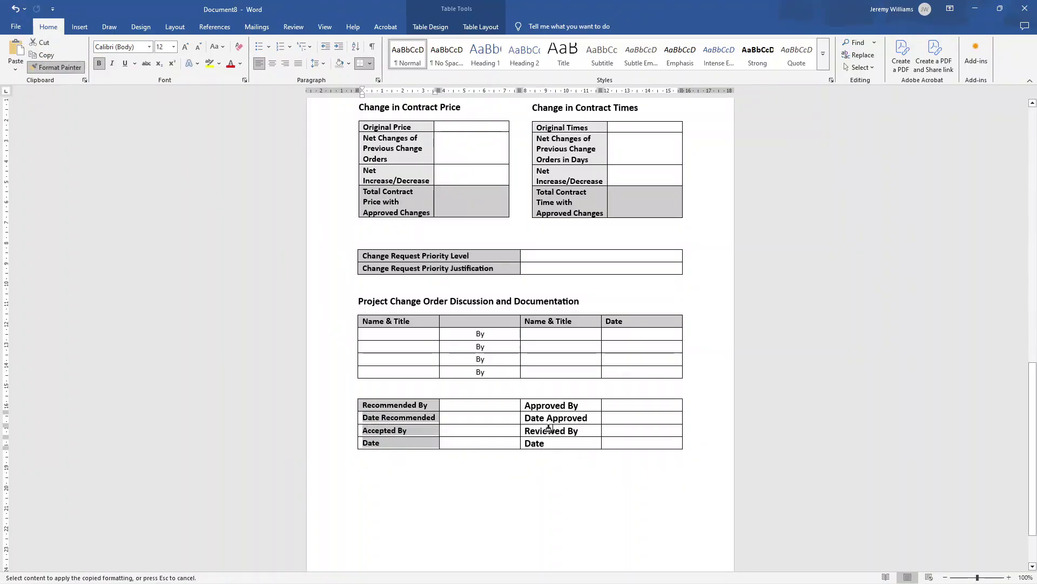
left_click_drag(529, 405, 554, 440)
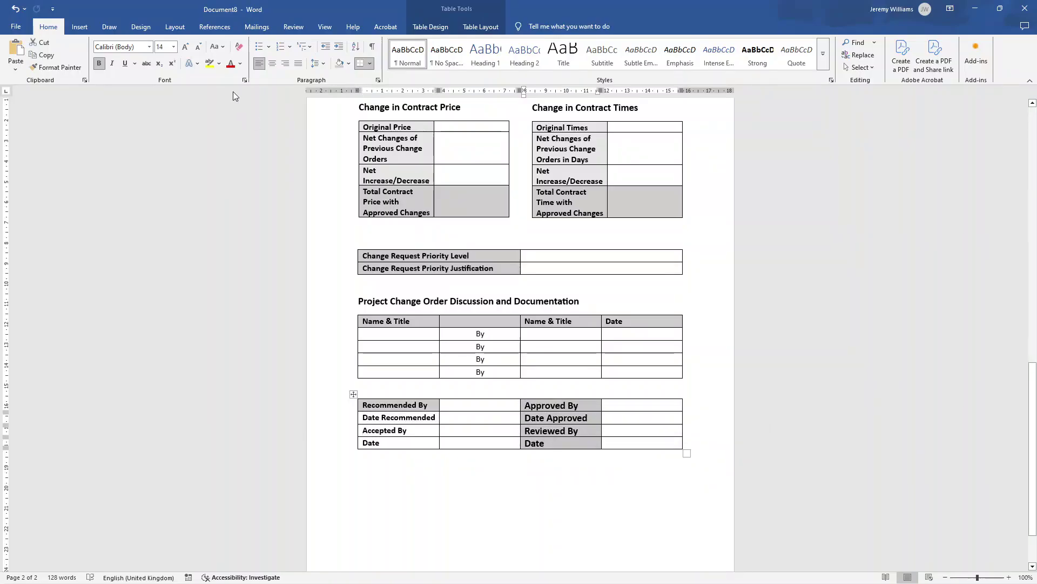
left_click(199, 48)
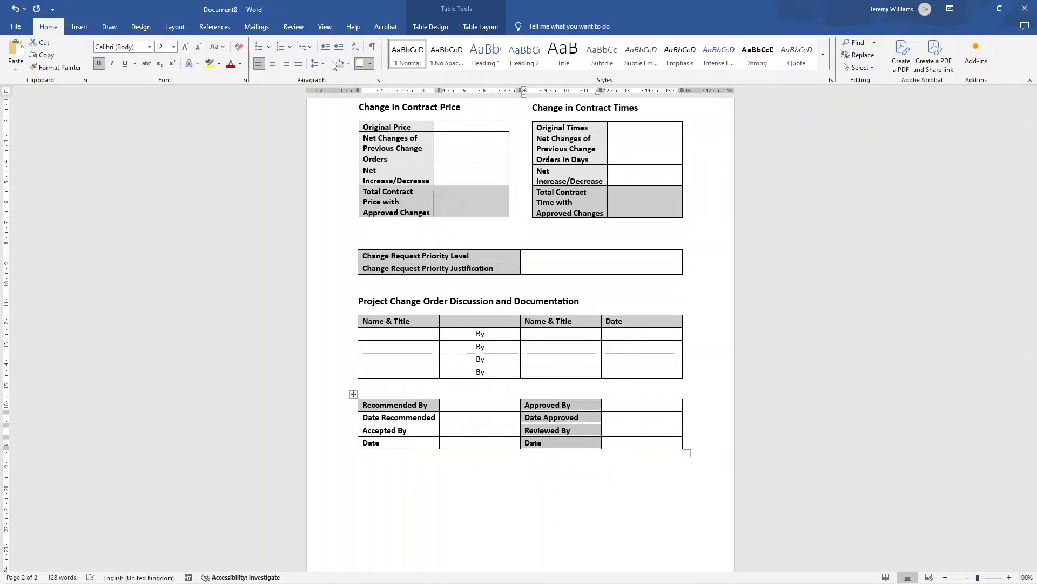
left_click_drag(404, 446, 377, 411)
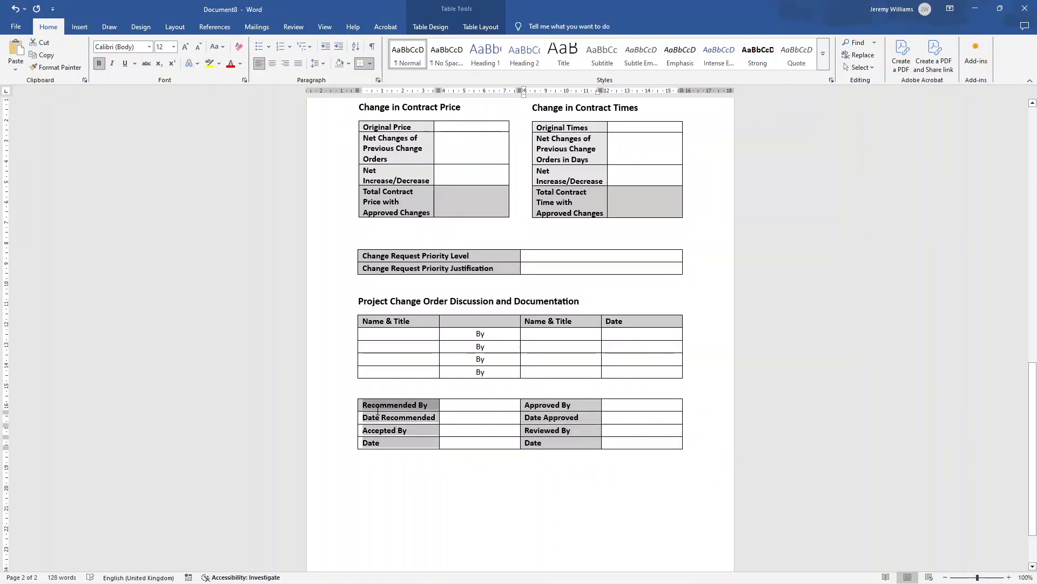
left_click(439, 429)
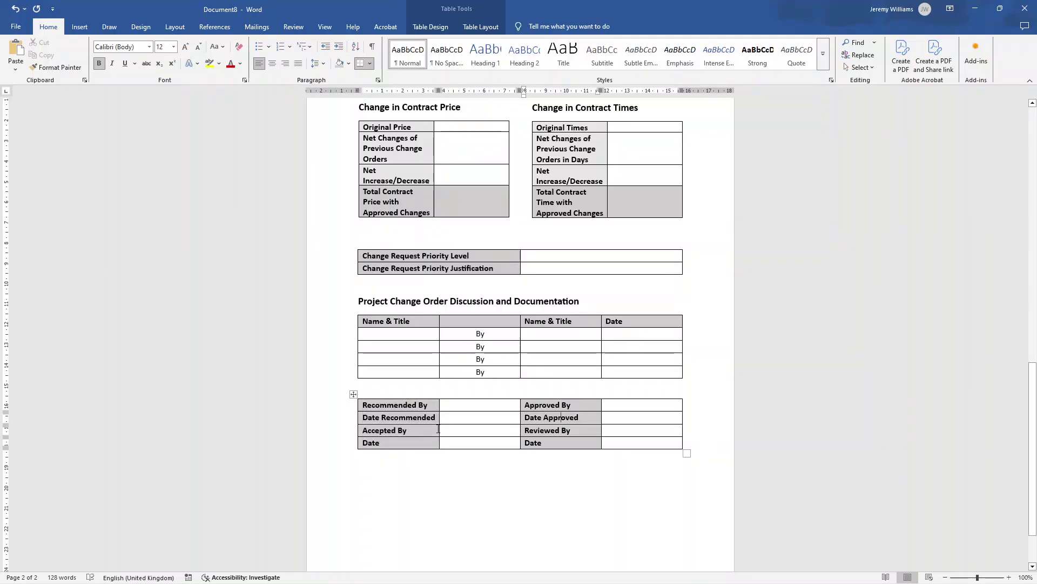
Step: Apply a lighter grey shading to the "Date Recommended" and "Date Approved" cells
left_click_drag(368, 421, 394, 421)
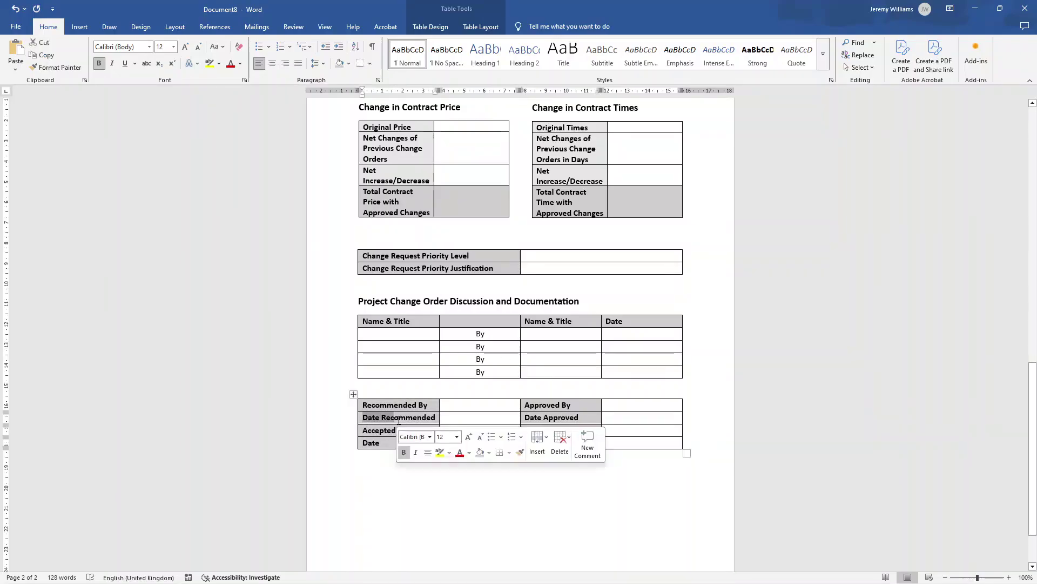
left_click(348, 63)
left_click(471, 396)
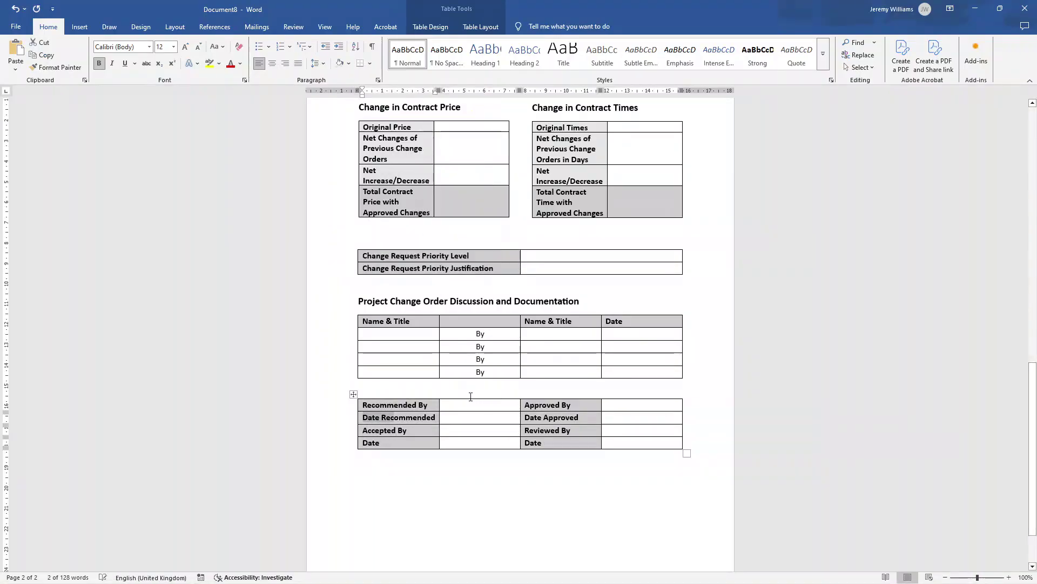
left_click(404, 417)
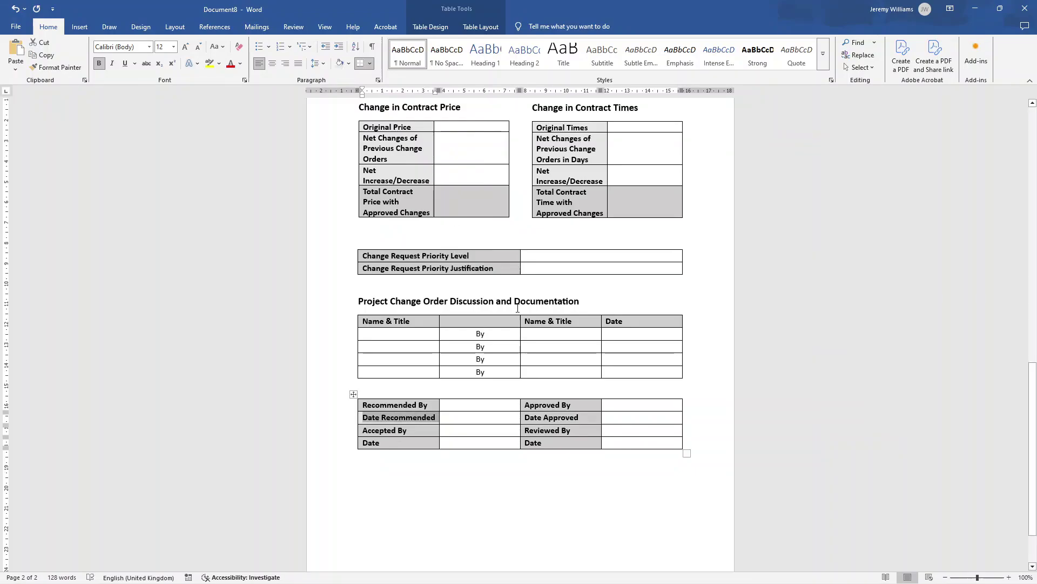
triple_click(541, 422)
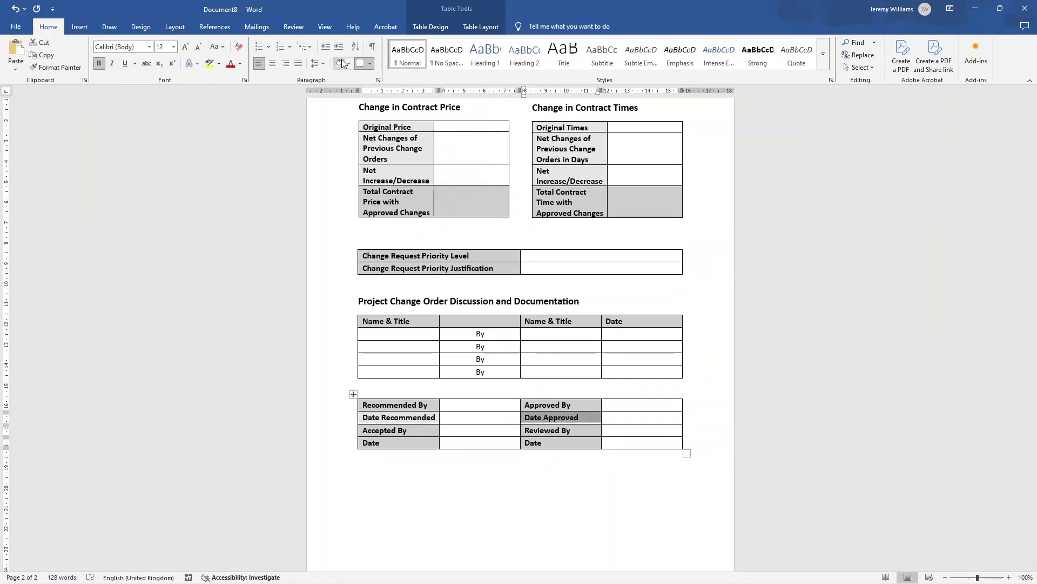
left_click(340, 63)
Step: Apply the same lighter grey shading to both "Date" cells in the last row of the approvals table
triple_click(389, 443)
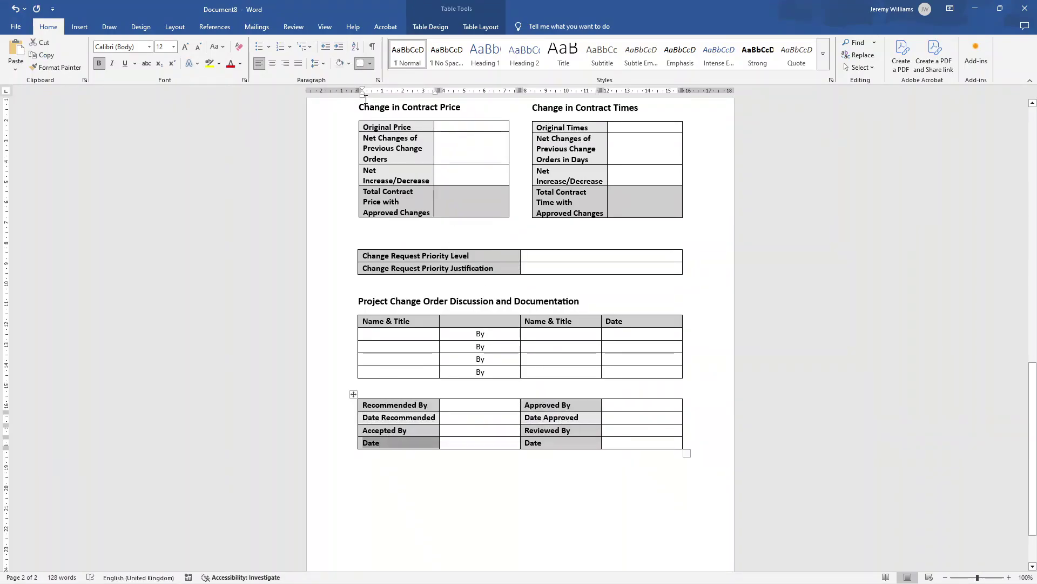
left_click(521, 376)
triple_click(545, 440)
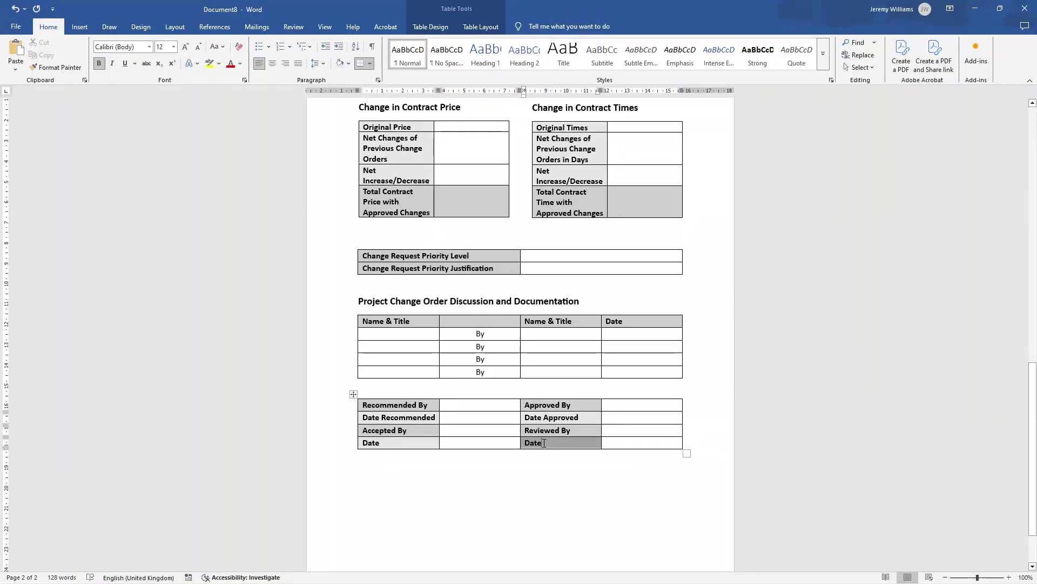
left_click(340, 63)
left_click(387, 431)
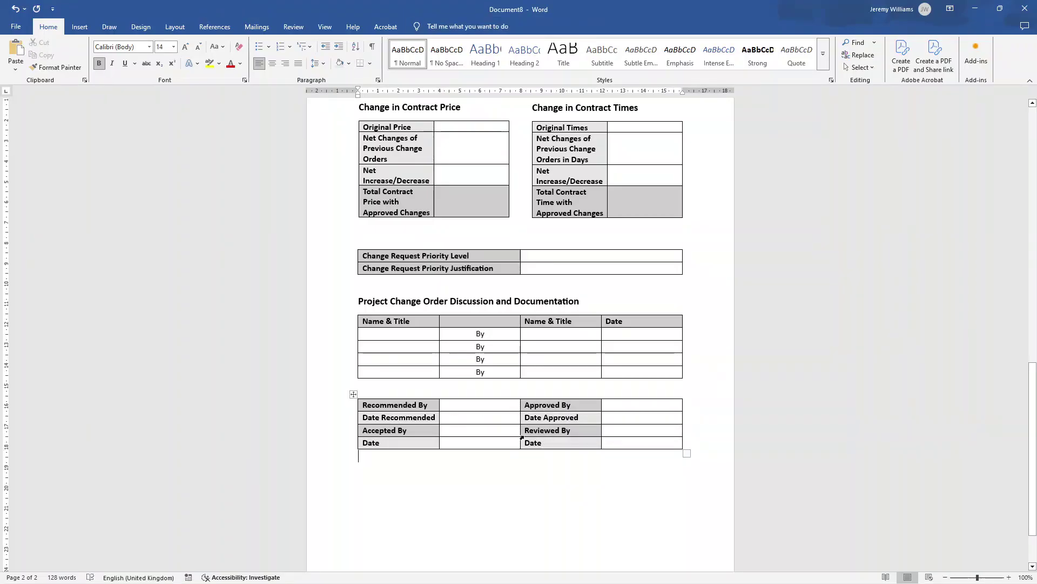
Step: Add the heading "Notes/Additional Comments" below the approvals table, leaving a blank line above it and starting a new line beneath
scroll(479, 454, "down", 3)
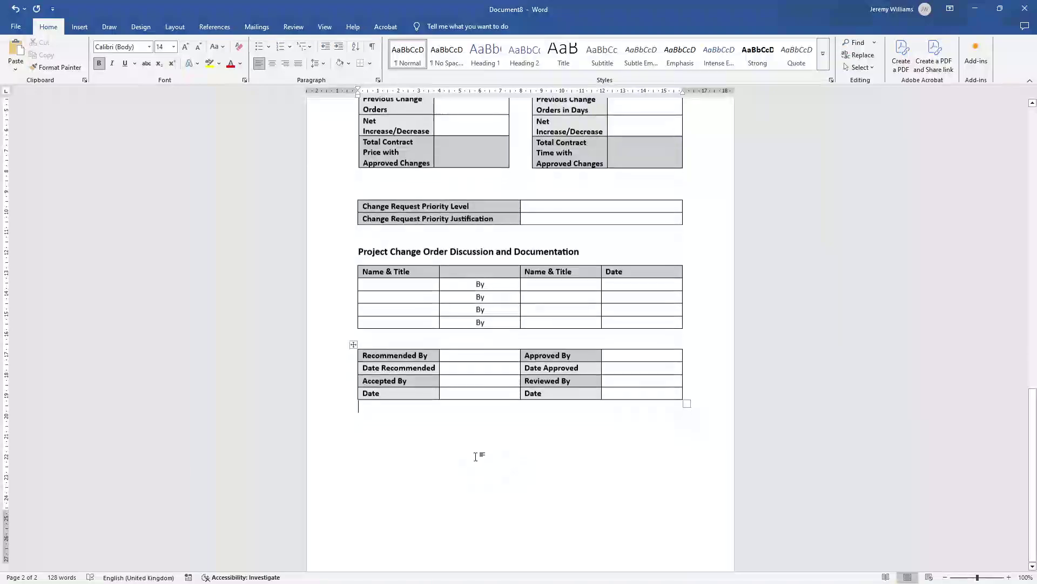
left_click(384, 405)
type("Note")
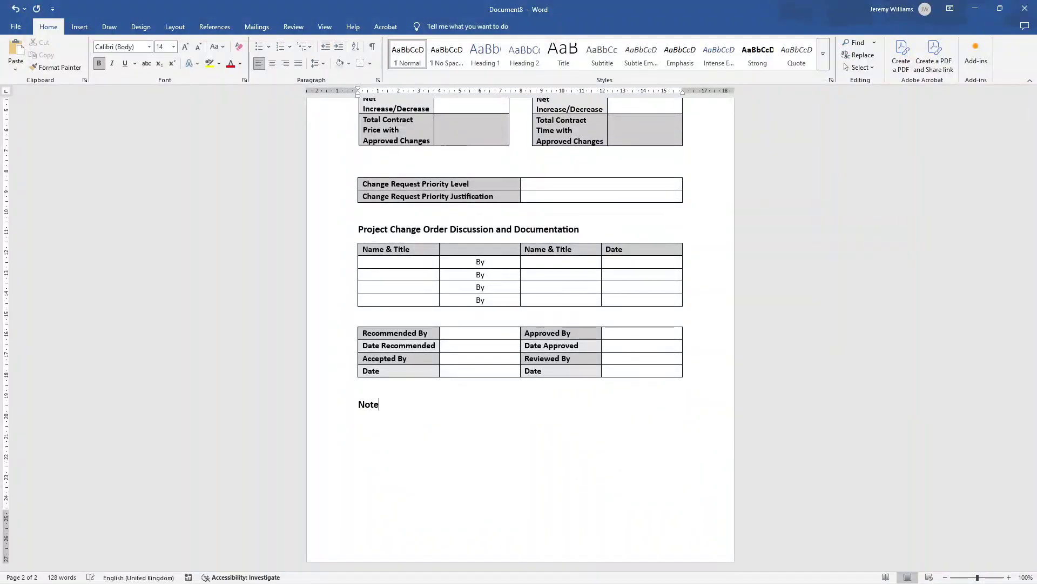
type("s/Additional Comments")
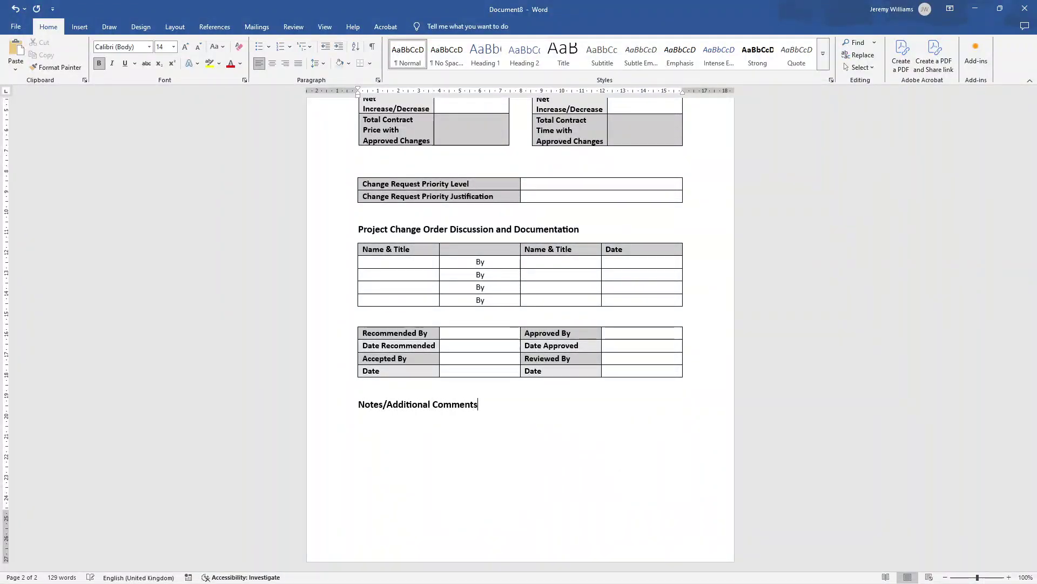
key("Return")
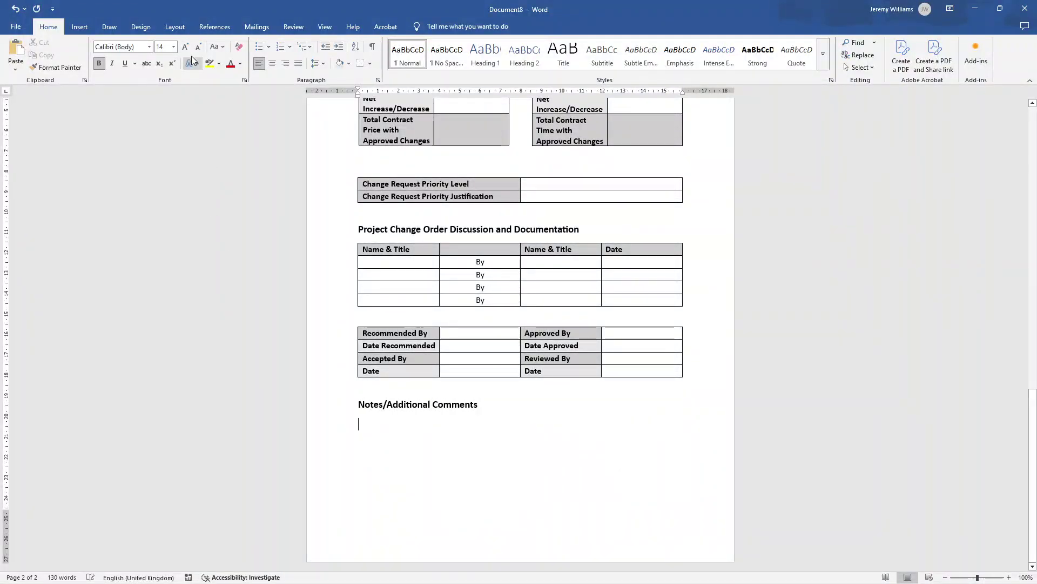
Step: Insert a single-cell table under the "Notes/Additional Comments" heading and enlarge it with three extra blank lines
left_click(79, 27)
left_click(93, 65)
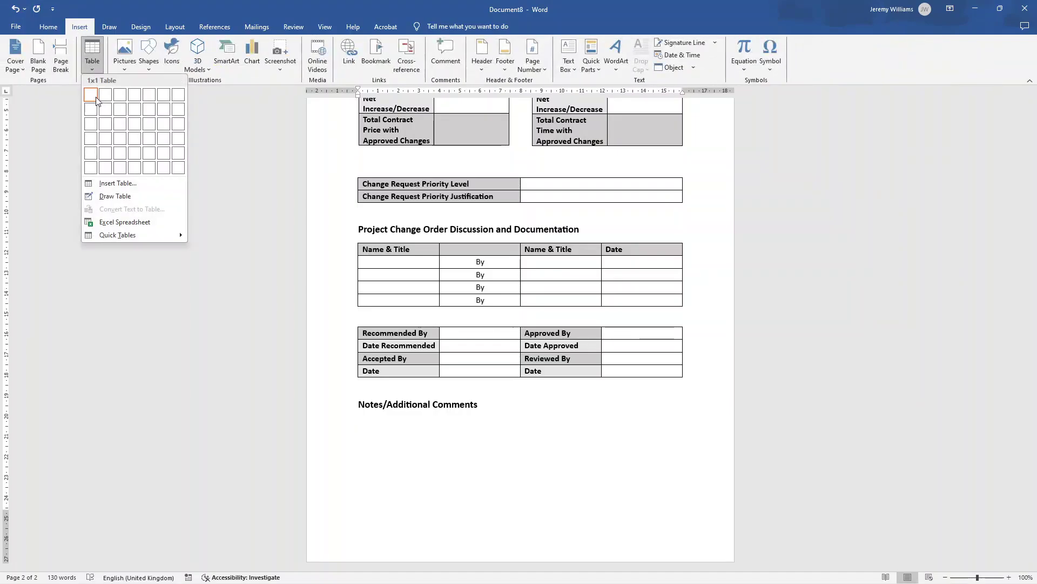
left_click(92, 96)
key("Return")
key("Return")
key("Return")
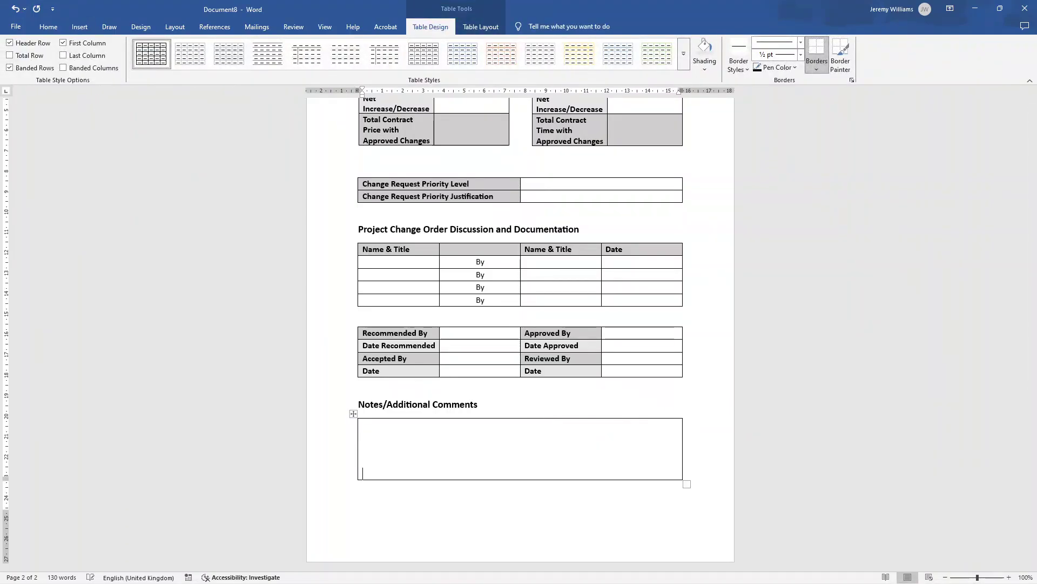
left_click(711, 381)
Step: Review the whole form from the banner on the first page to the notes box on the second page
scroll(601, 388, "up", 20)
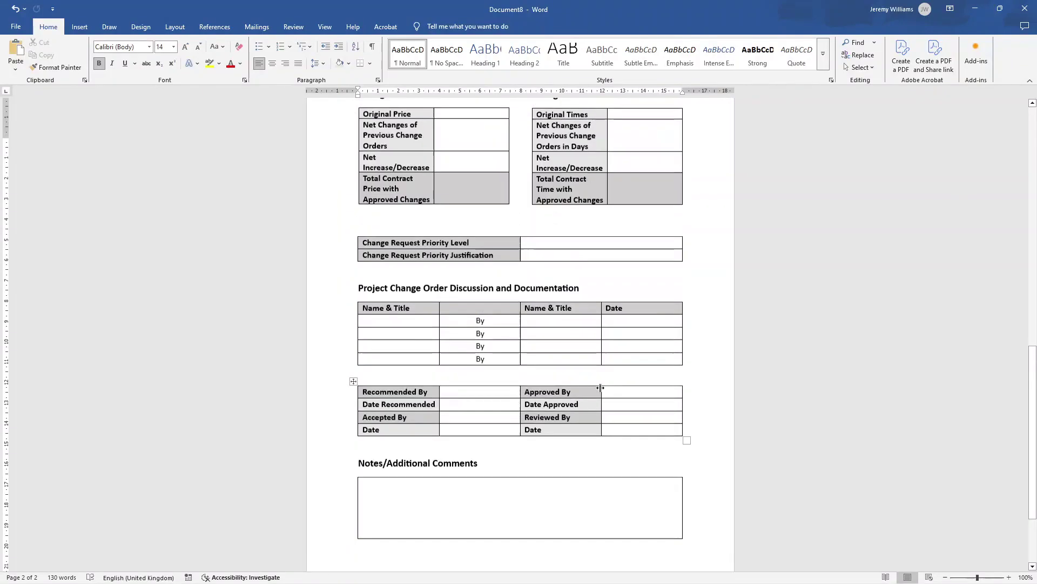
scroll(601, 388, "up", 4)
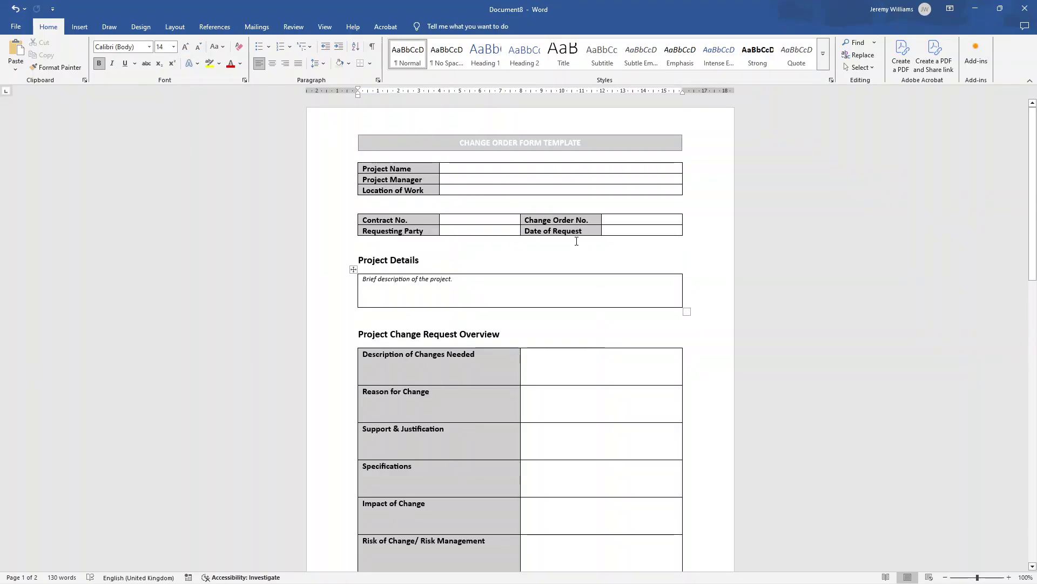
scroll(583, 259, "down", 4)
scroll(584, 259, "down", 8)
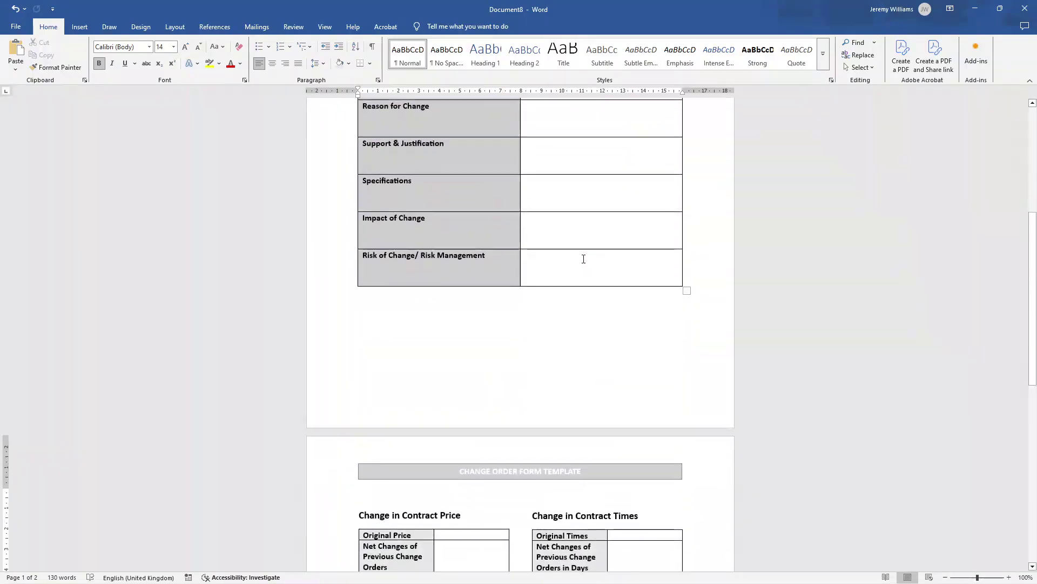
scroll(583, 263, "down", 10)
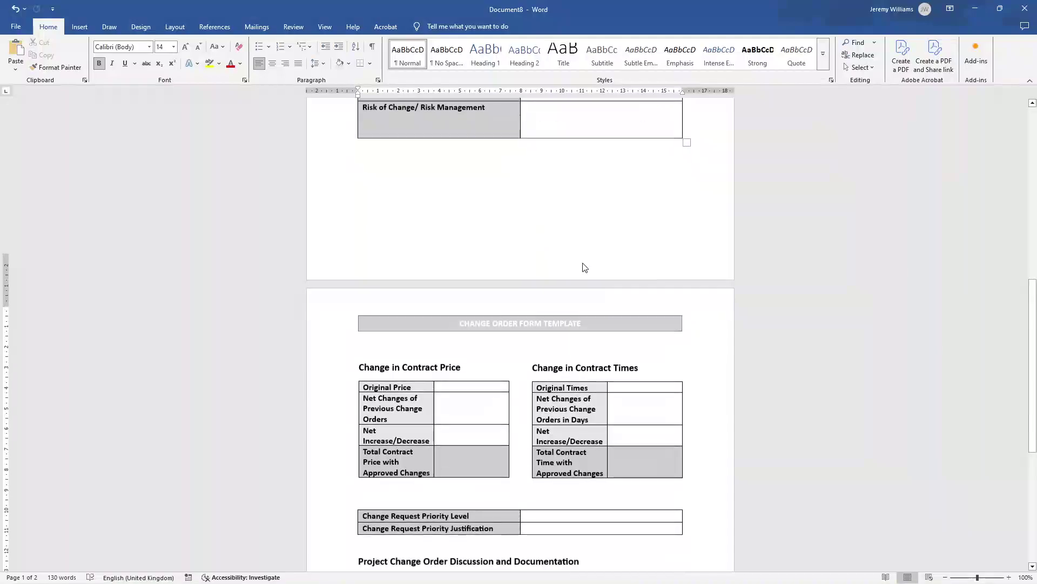
scroll(583, 263, "down", 2)
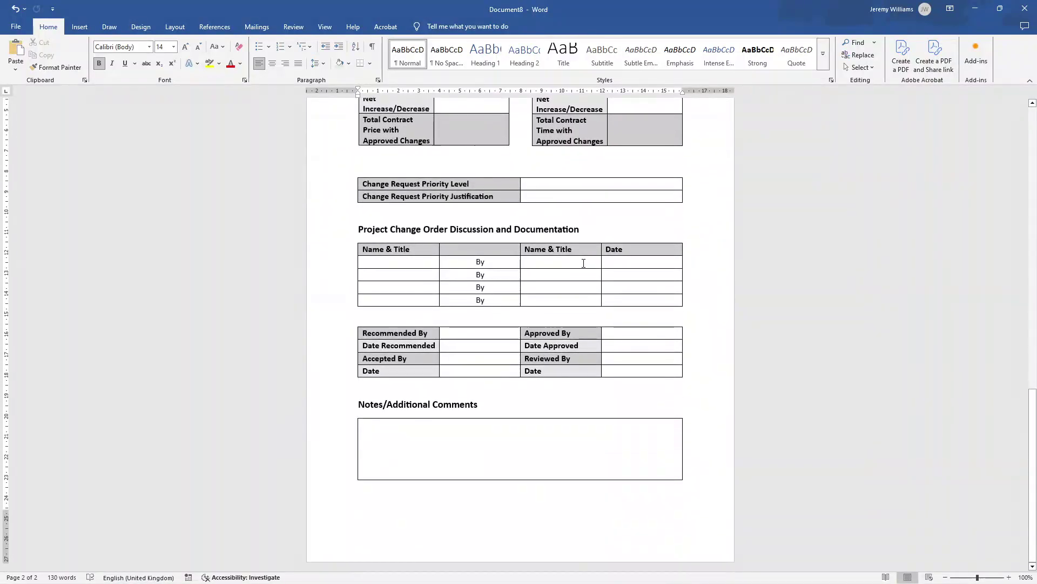